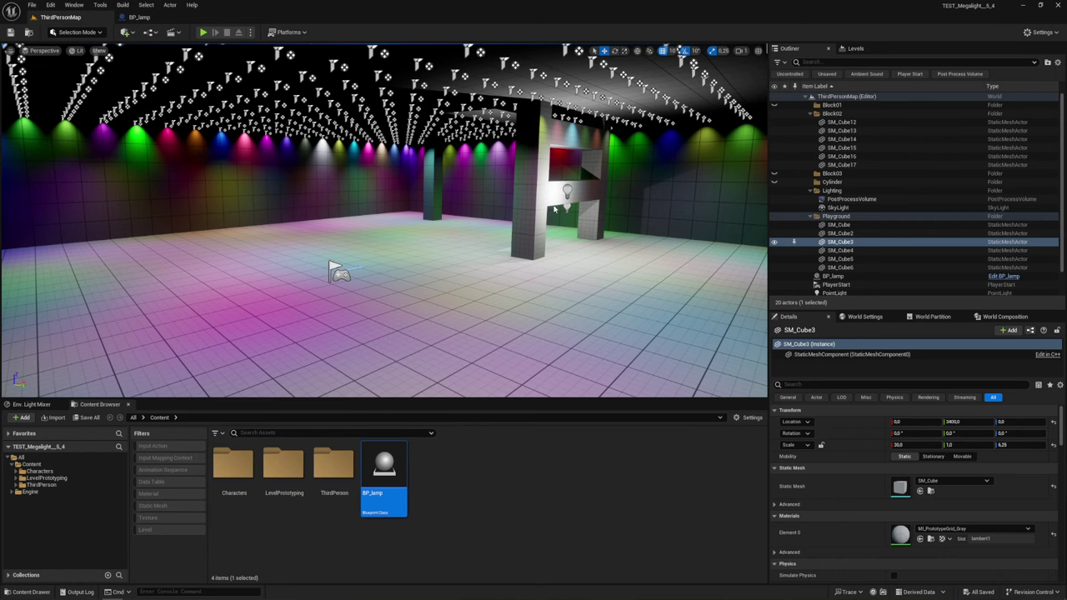
# Select the SM_Cube4 ceiling slab, then the BP_lamp actor to show its grid and light-ray settings
pyautogui.press('1')
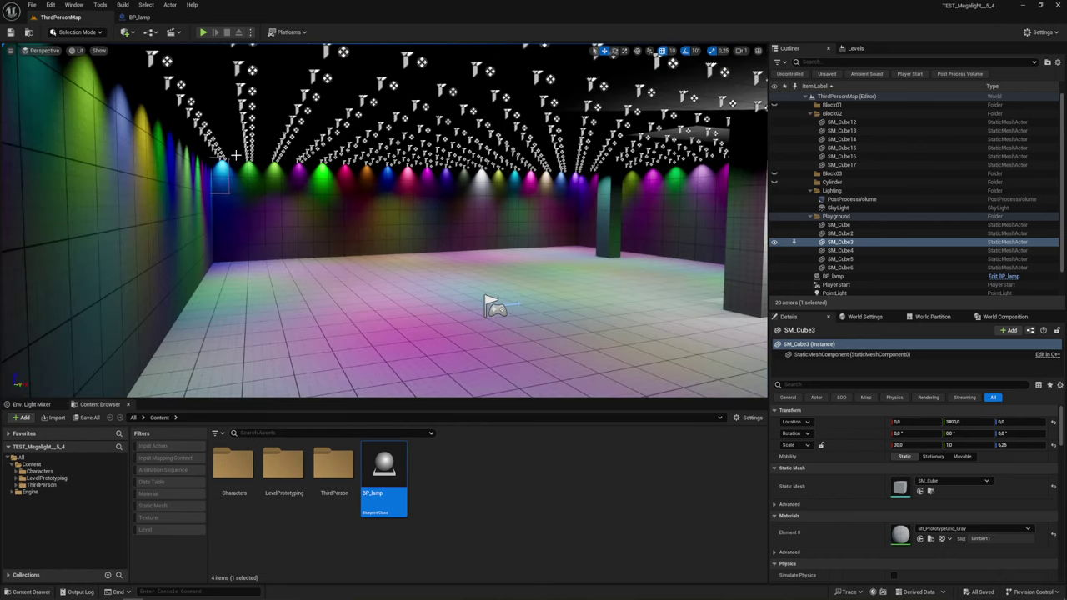
pyautogui.click(248, 144)
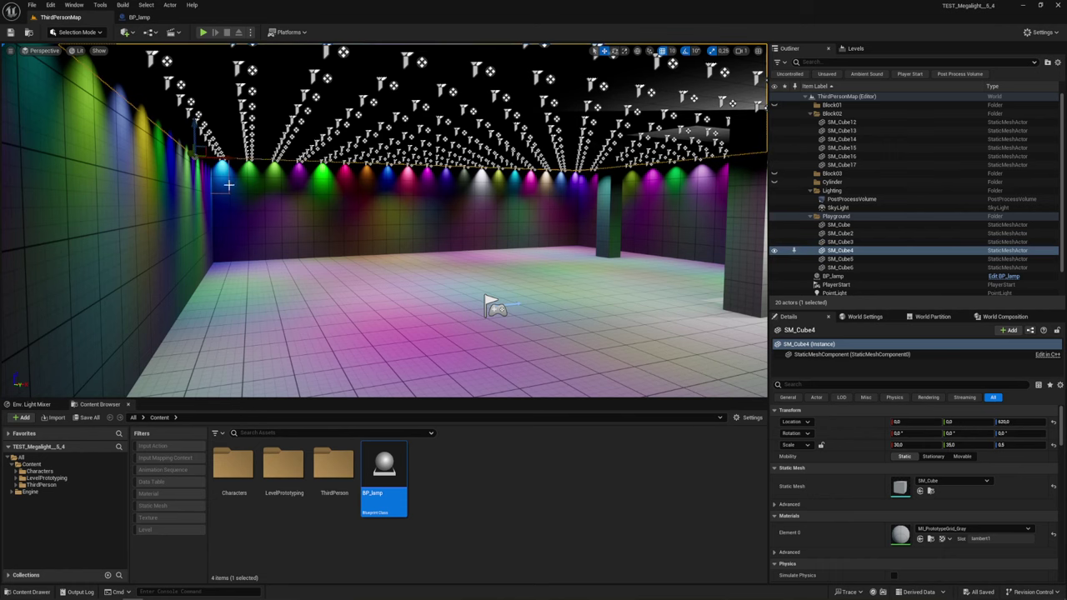
pyautogui.click(833, 275)
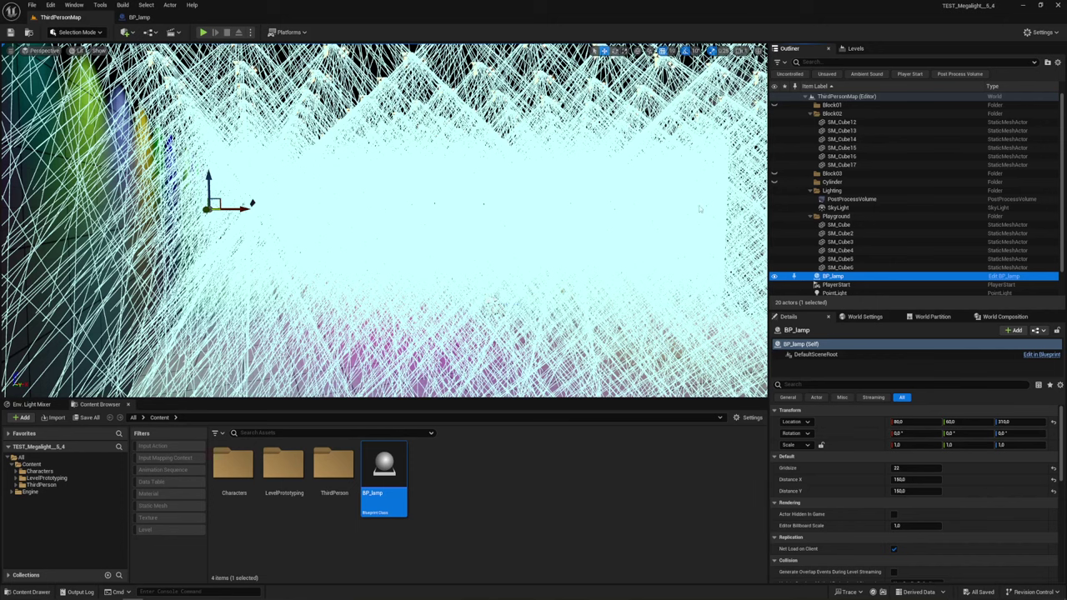
# Fly through the room, sweeping past the lamp cones and in close to the central pillars
pyautogui.moveTo(585, 215); pyautogui.dragTo(642, 317, button='right')
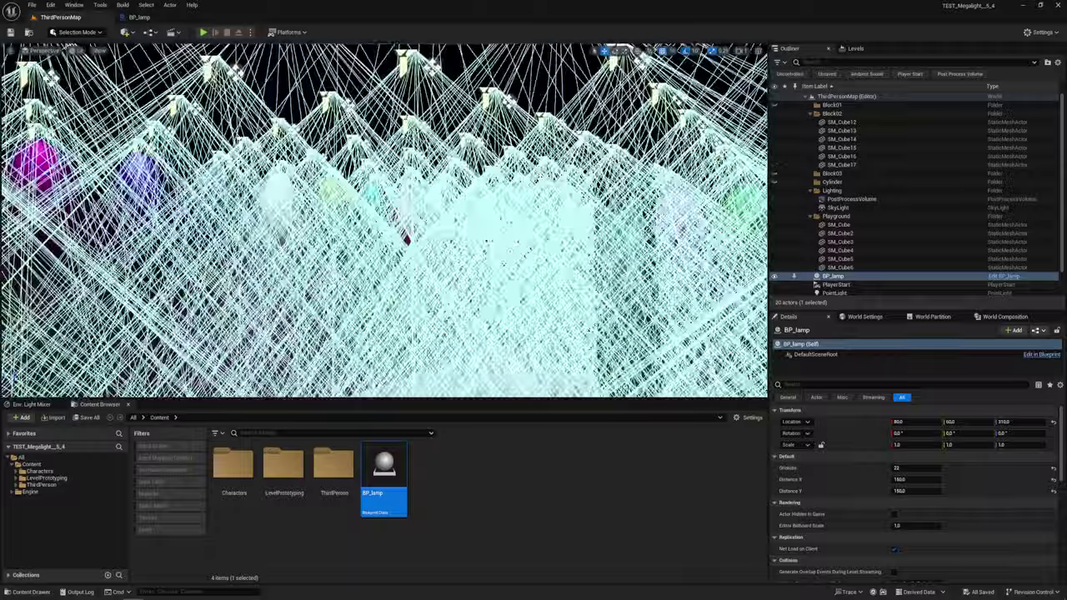
pyautogui.moveTo(384, 221)
pyautogui.mouseDown(button='right')
pyautogui.moveTo(383, 250)
pyautogui.moveTo(219, 375)
pyautogui.moveTo(29, 157)
pyautogui.moveTo(423, 219)
pyautogui.mouseUp(button='right')
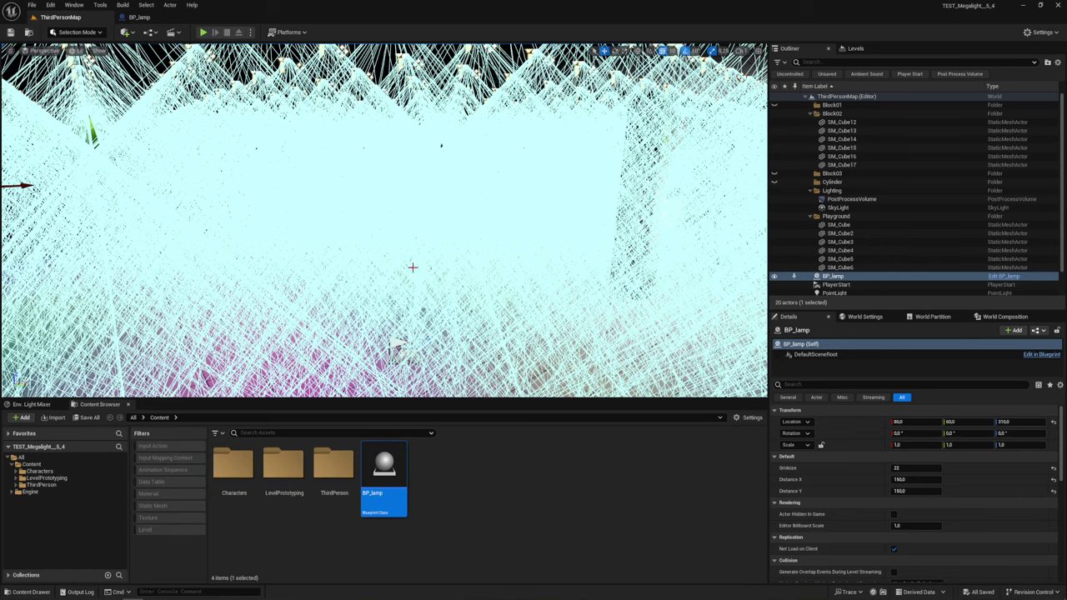
pyautogui.moveTo(412, 266); pyautogui.dragTo(594, 50, button='right')
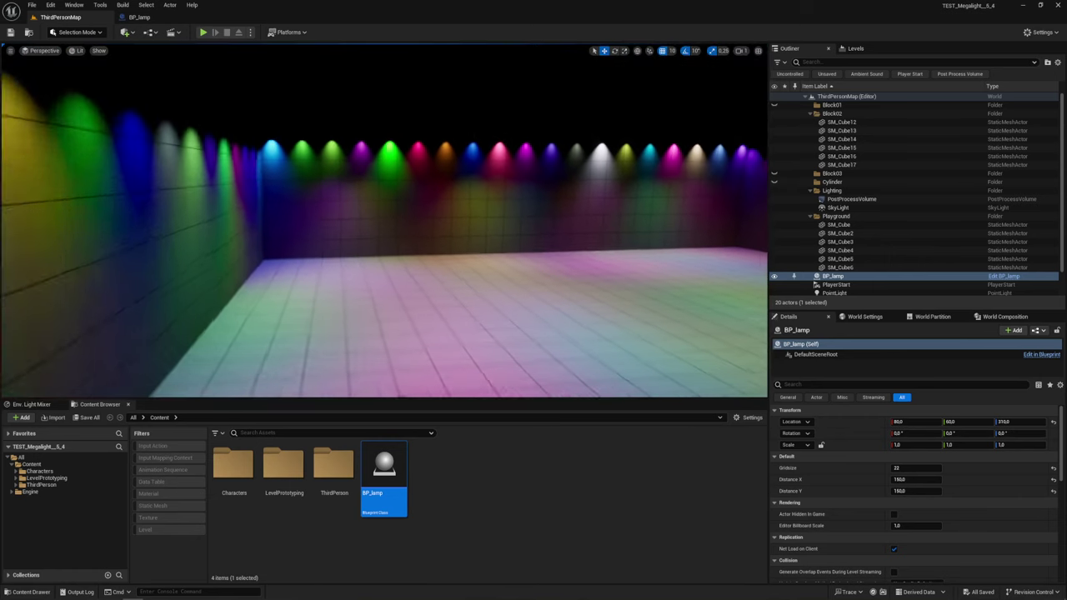
pyautogui.moveTo(470, 235); pyautogui.dragTo(471, 235, button='right')
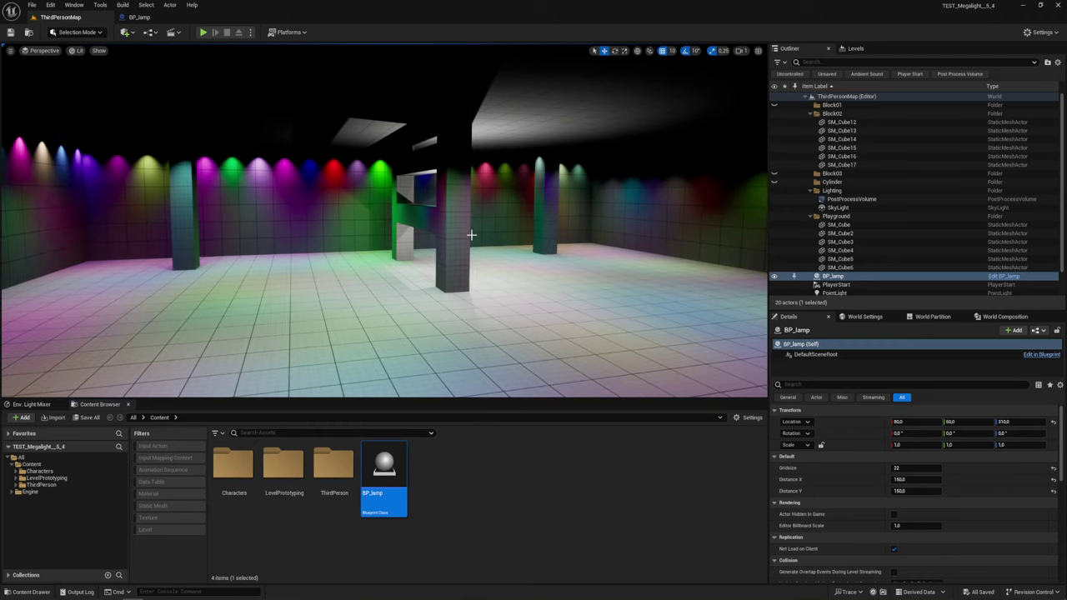
pyautogui.moveTo(403, 212); pyautogui.dragTo(509, 190, button='right')
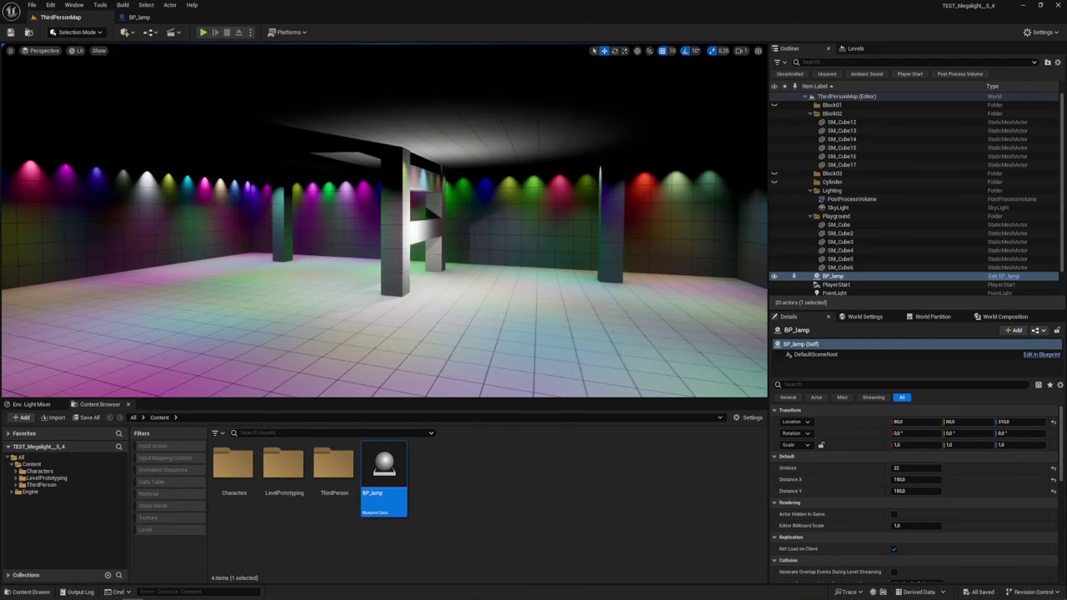
pyautogui.moveTo(518, 251); pyautogui.dragTo(518, 250, button='right')
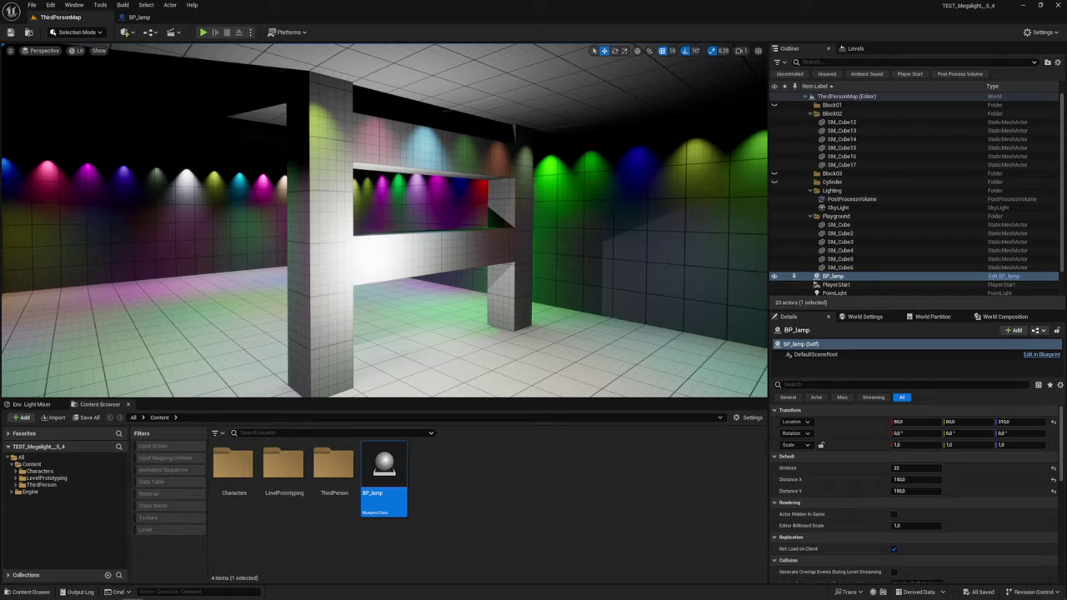
pyautogui.moveTo(383, 221); pyautogui.dragTo(383, 221, button='right')
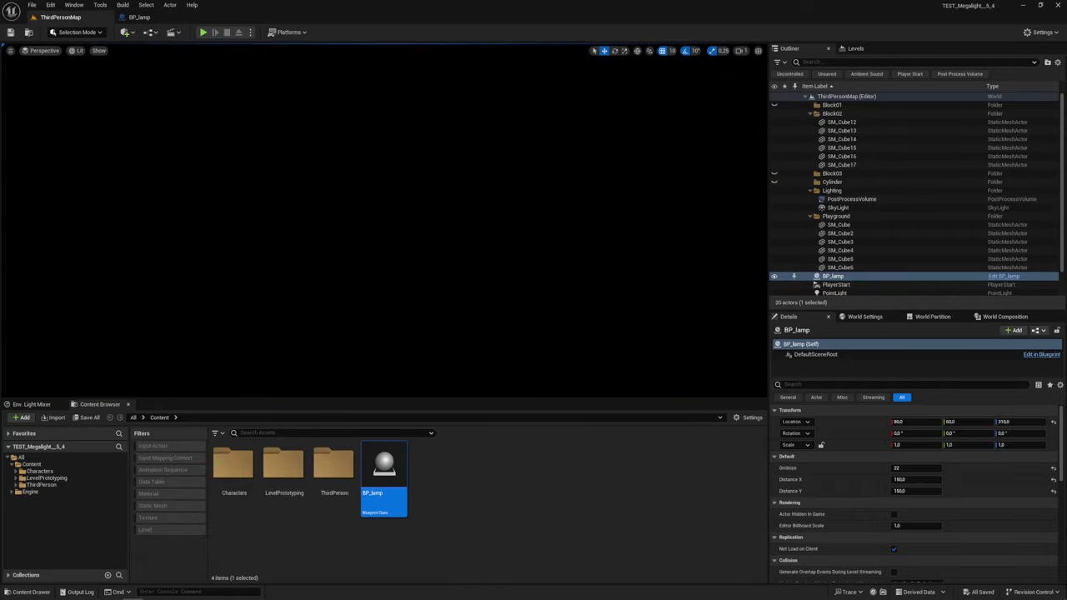
pyautogui.moveTo(593, 49); pyautogui.dragTo(593, 49, button='right')
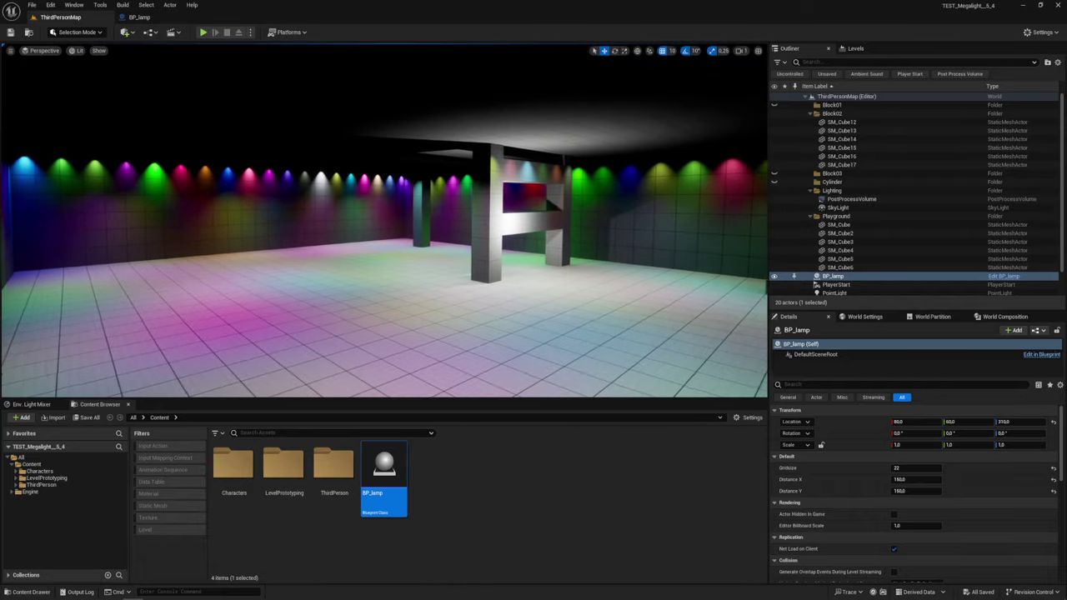
pyautogui.moveTo(482, 272); pyautogui.dragTo(481, 271, button='right')
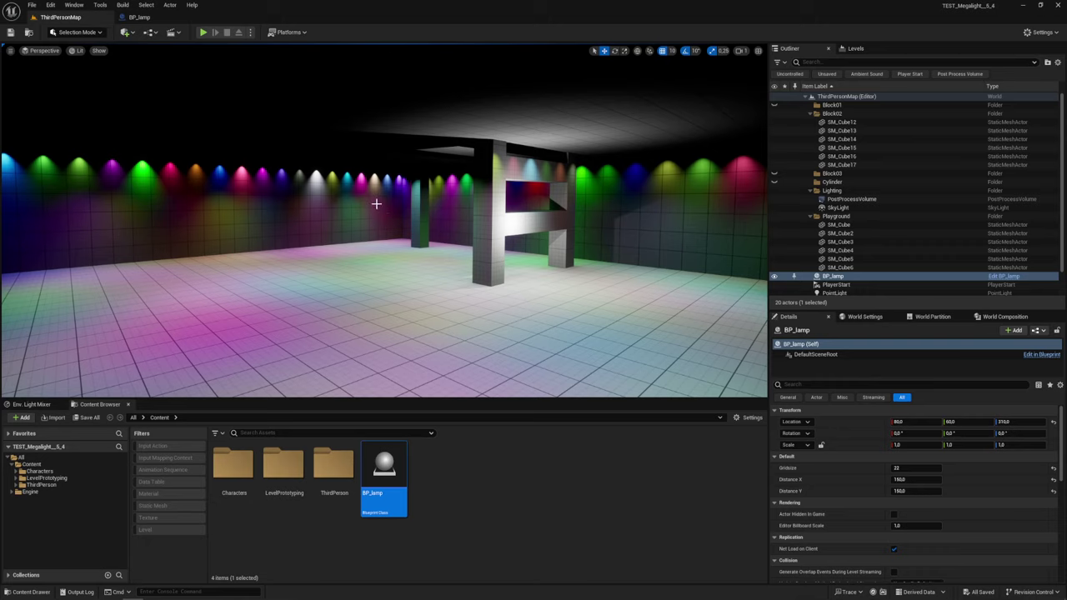
# Turn on Show Stats for the FPS readout and confirm Engine Scalability is set to Epic
pyautogui.click(11, 52)
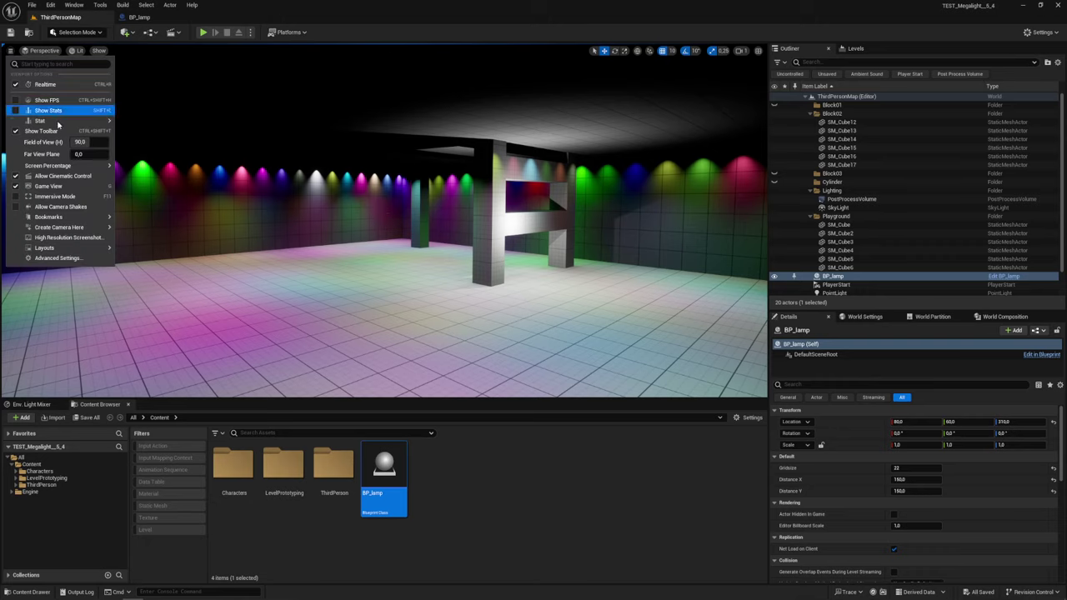
pyautogui.click(37, 100)
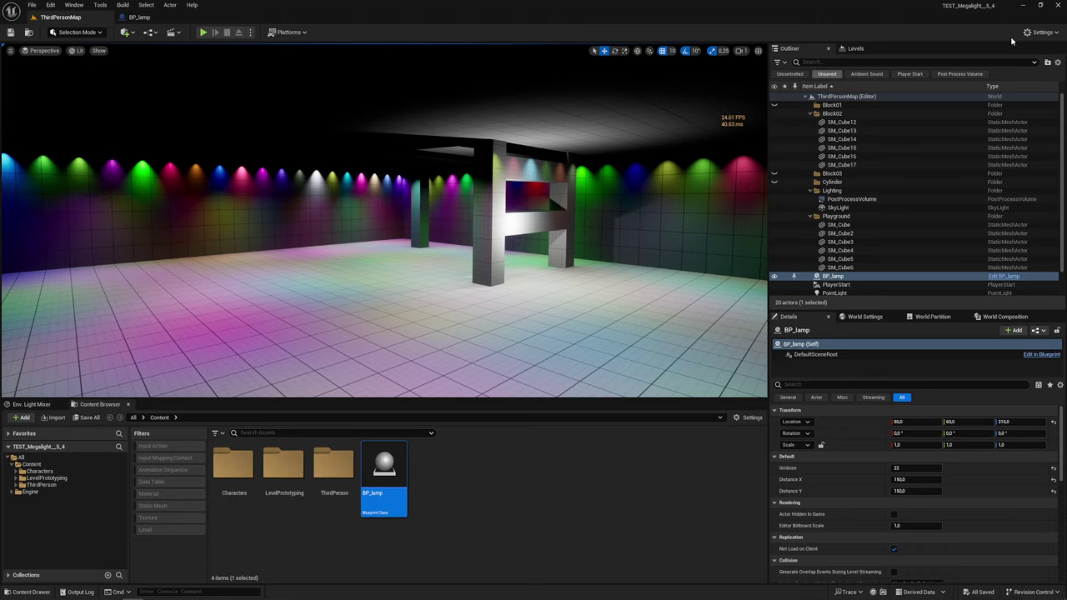
pyautogui.click(1039, 32)
pyautogui.moveTo(1002, 202)
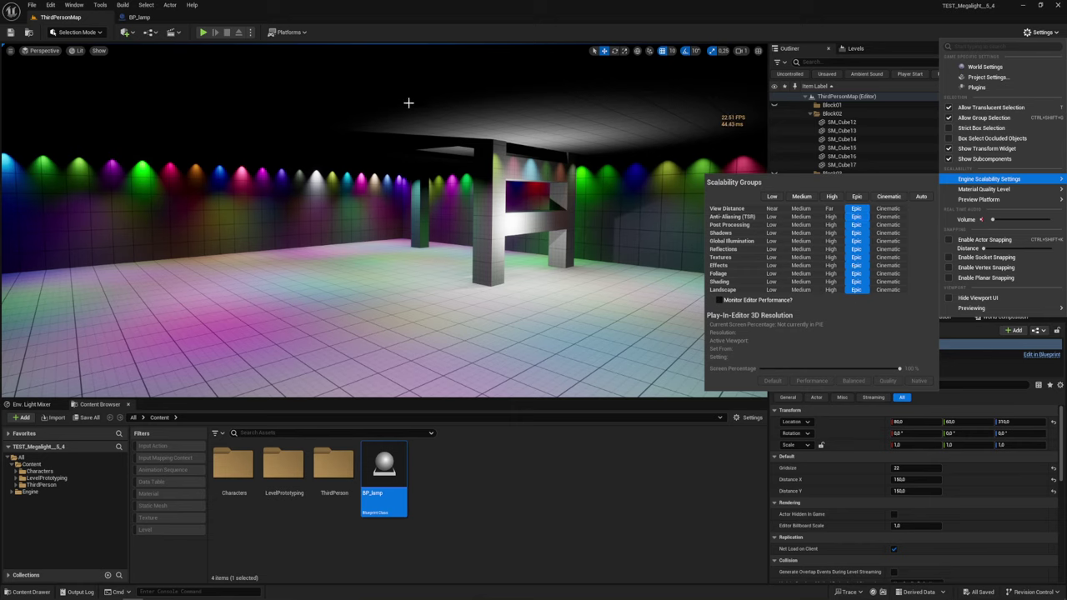
pyautogui.click(220, 72)
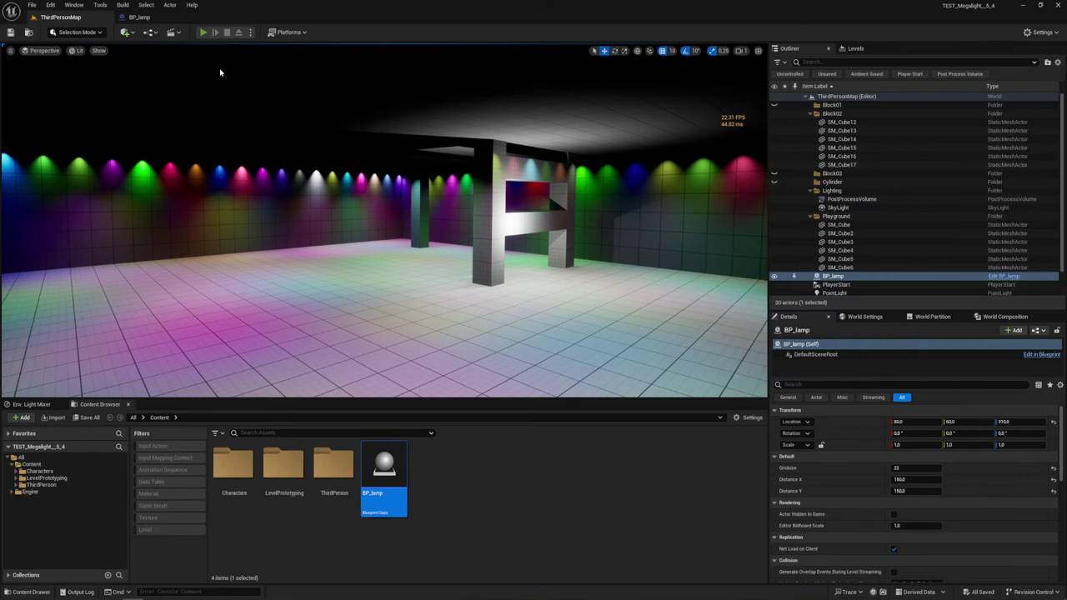
# Start Play In Editor and expand the game view to fullscreen
pyautogui.hotkey('alt', 'p')
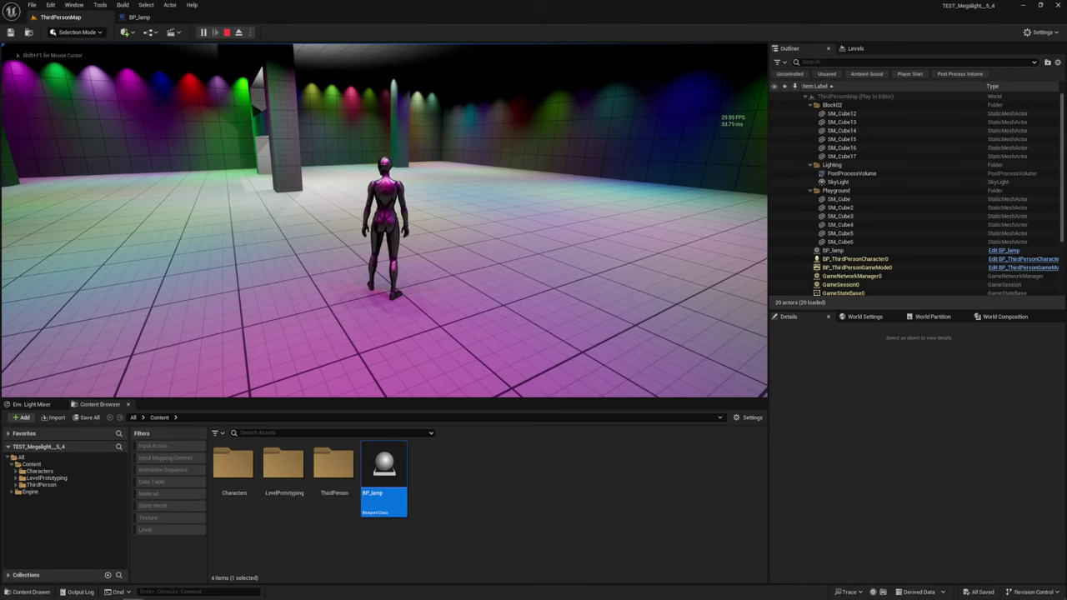
pyautogui.hotkey('shift', 'F1')
pyautogui.press('F11')
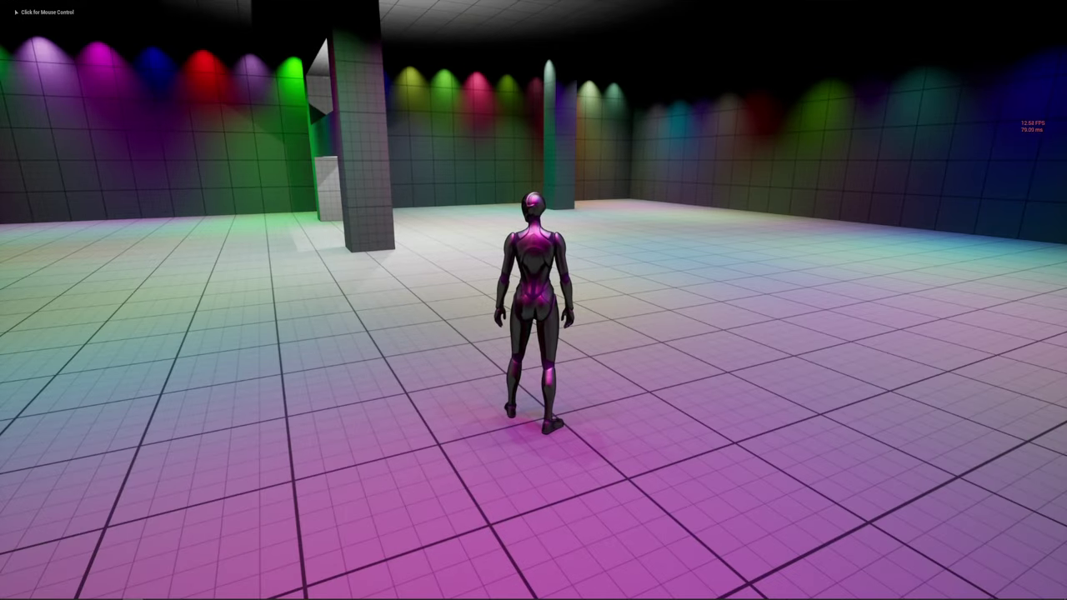
pyautogui.click(533, 300)
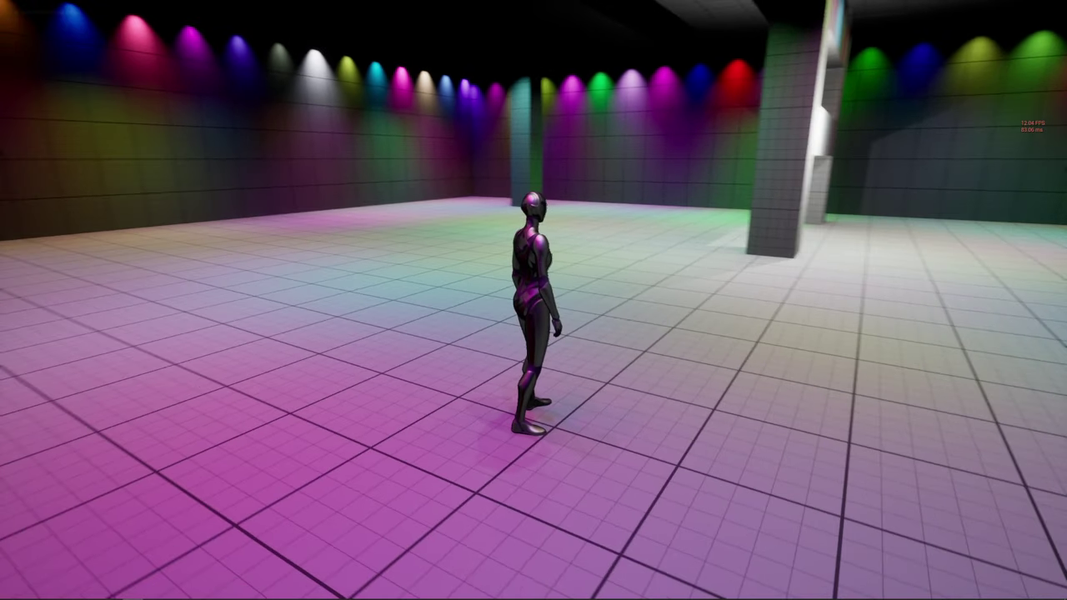
# Walk, run and repeatedly jump the character through the coloured hall
pyautogui.press('w')
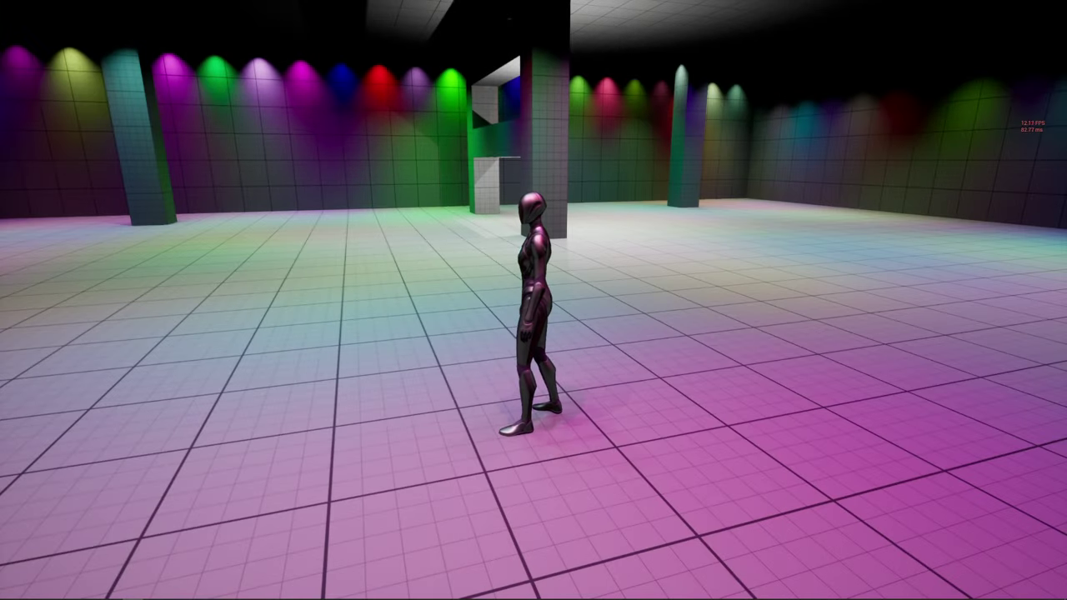
pyautogui.press('shift')
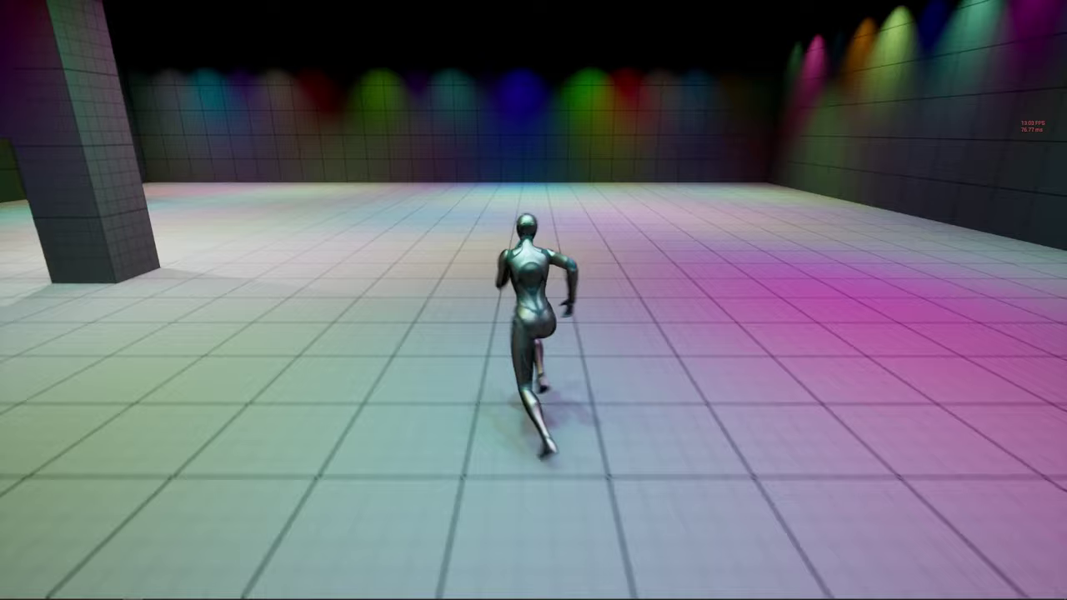
pyautogui.press('space')
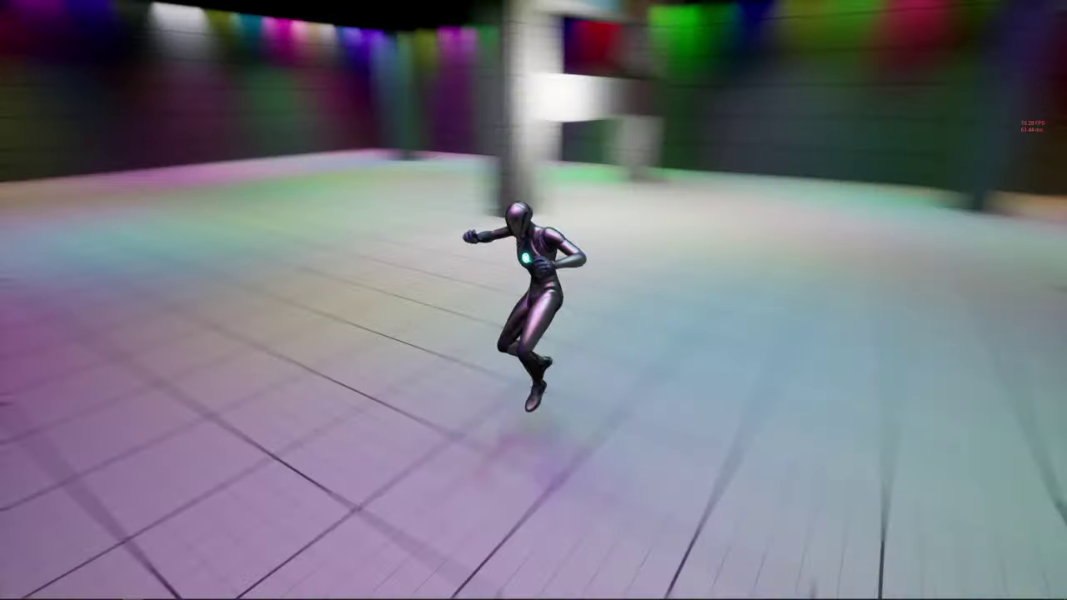
pyautogui.press('space')
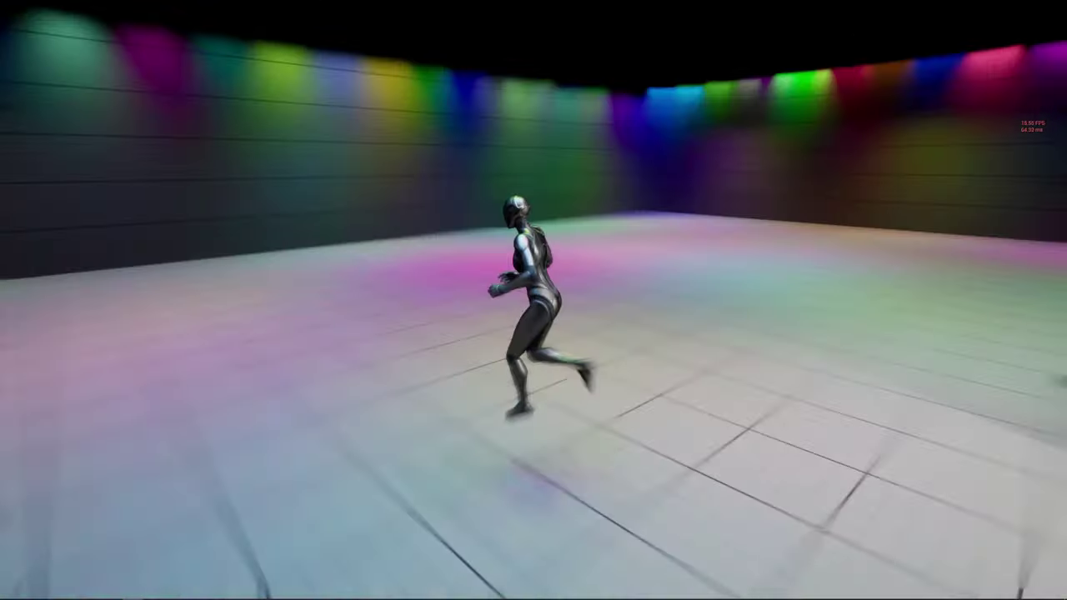
pyautogui.press('space')
pyautogui.press('space')
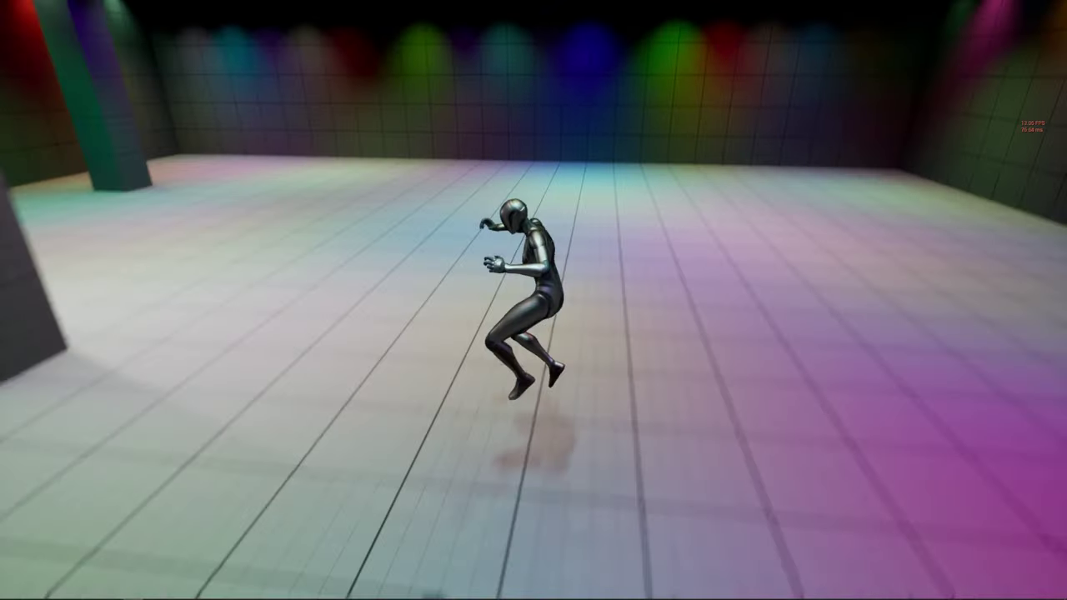
pyautogui.press('space')
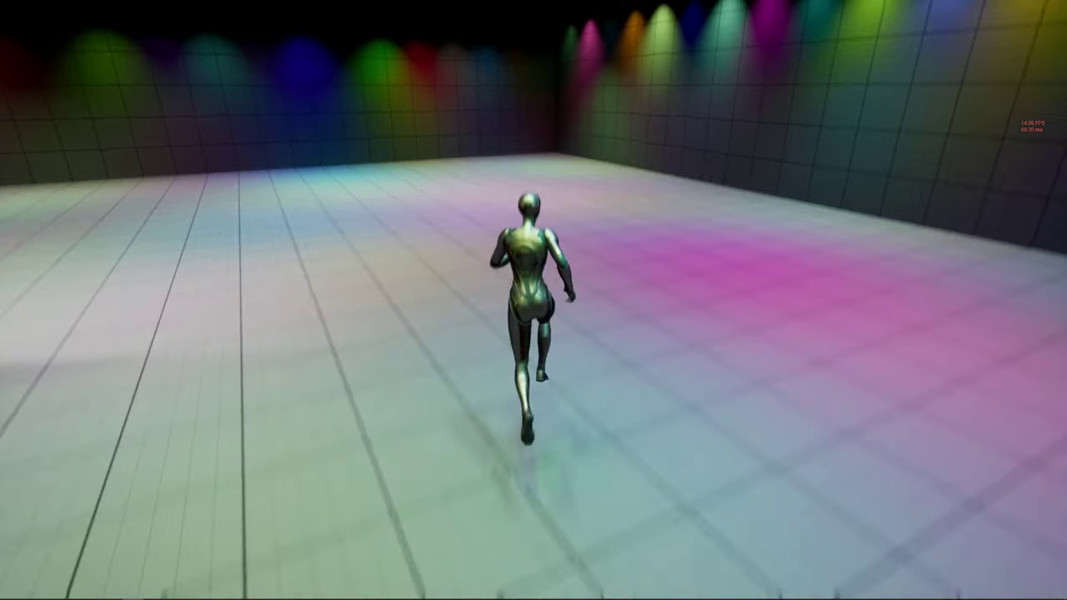
pyautogui.press('space')
# Run forward again, then toggle the Shader Complexity view on and back to lit
pyautogui.press('w')
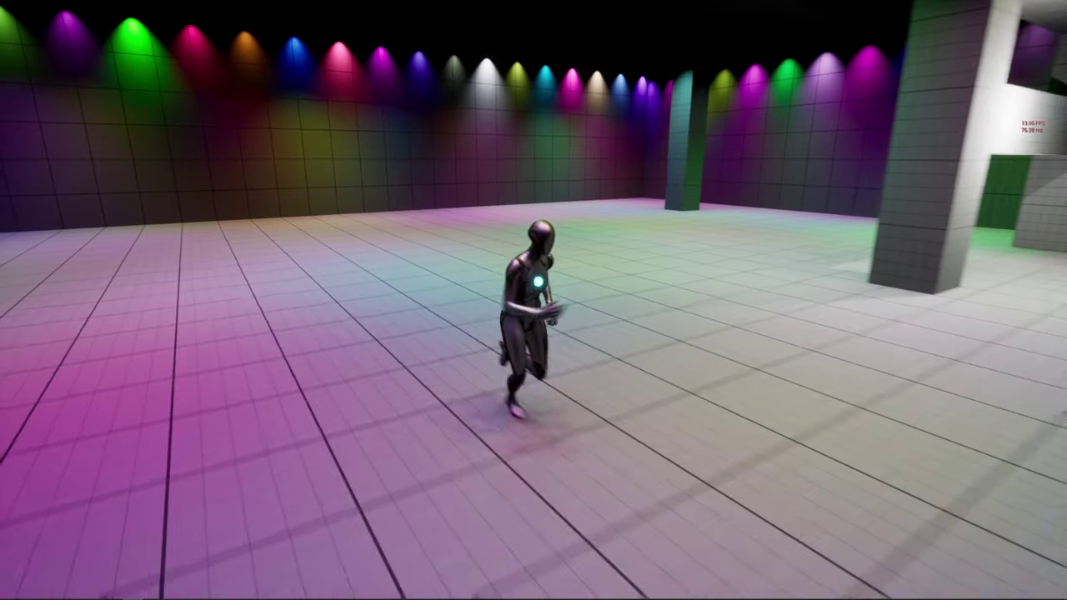
pyautogui.press('w')
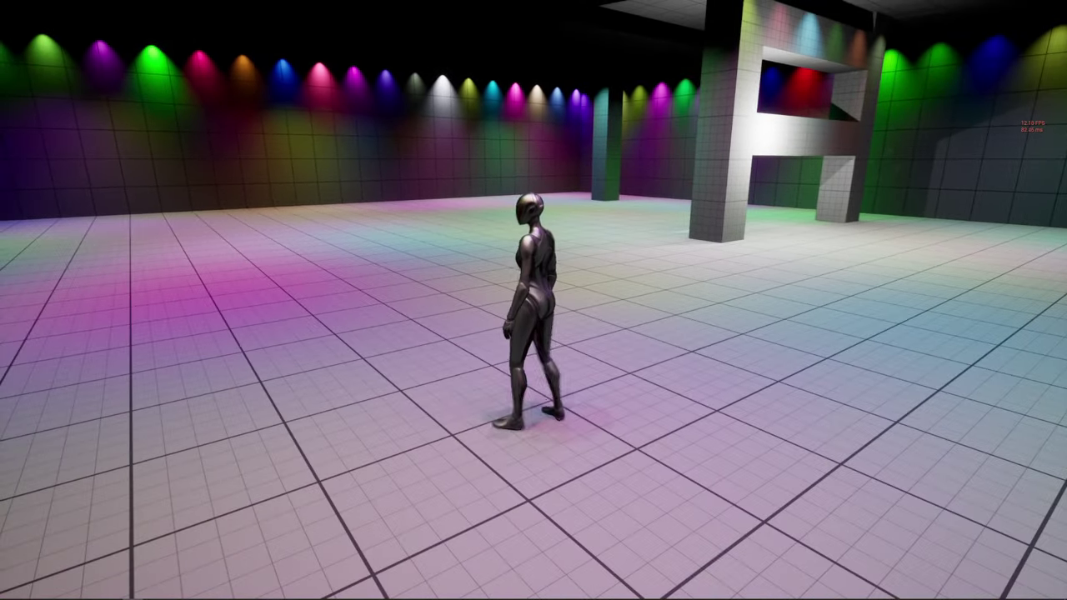
pyautogui.press('w')
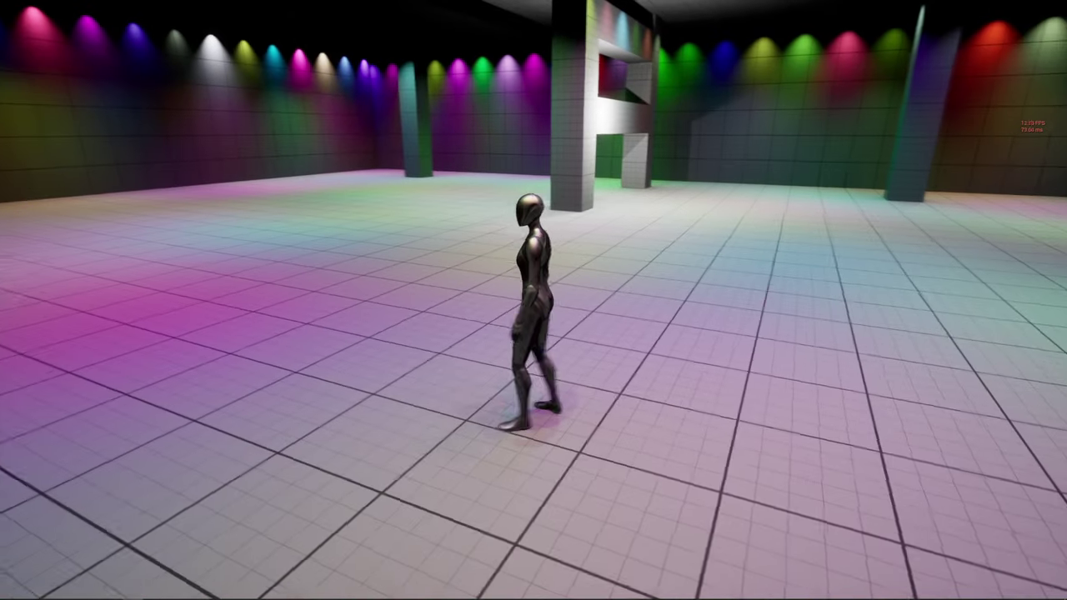
pyautogui.press('F5')
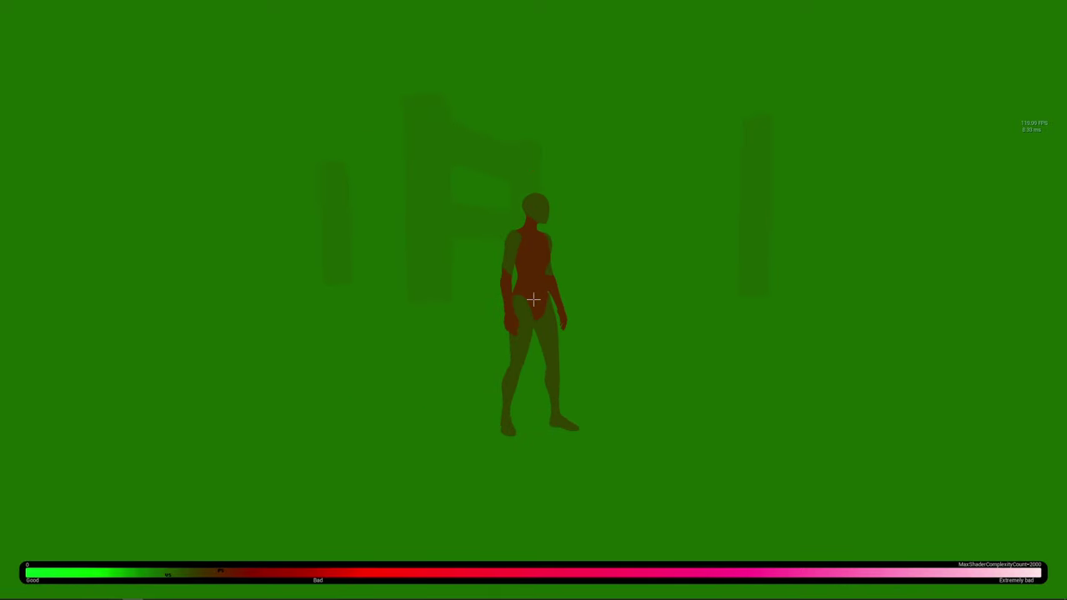
pyautogui.press('F3')
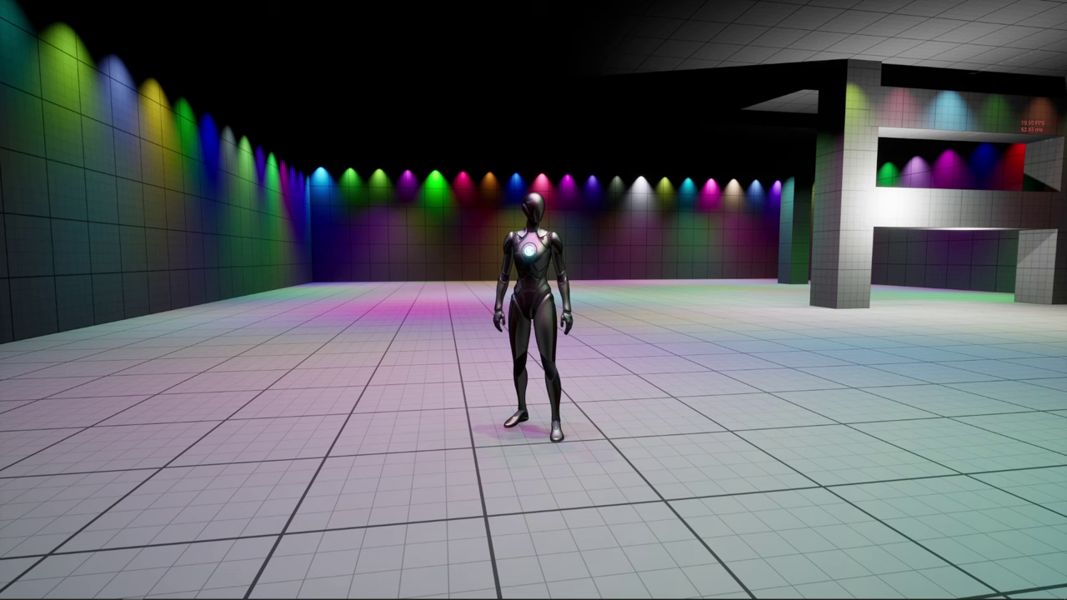
# Stop the play session and bring up the view mode menu's Optimization Viewmodes
pyautogui.press('Escape')
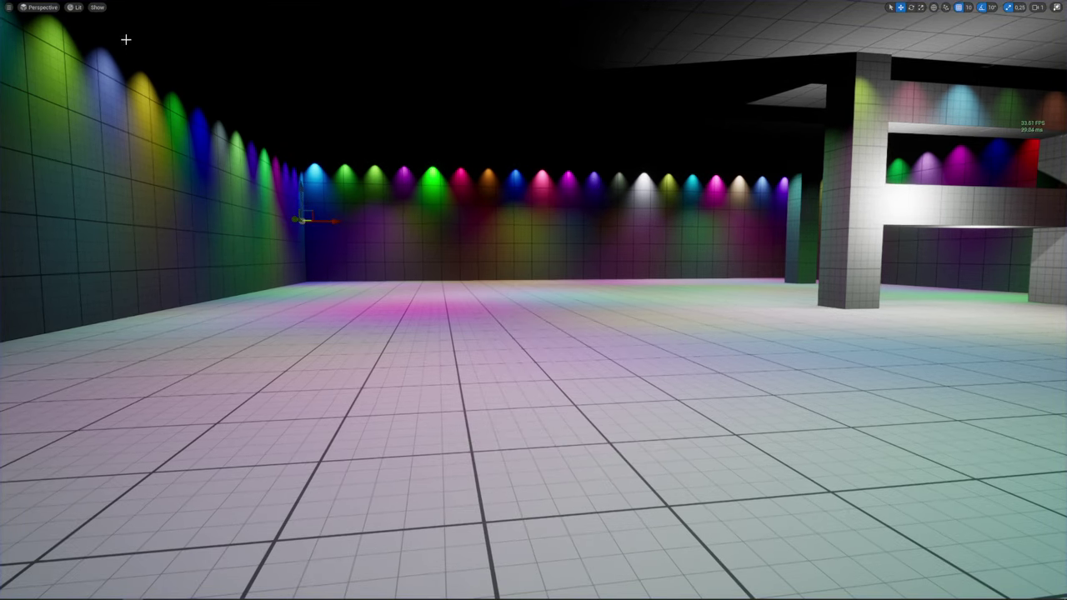
pyautogui.click(73, 7)
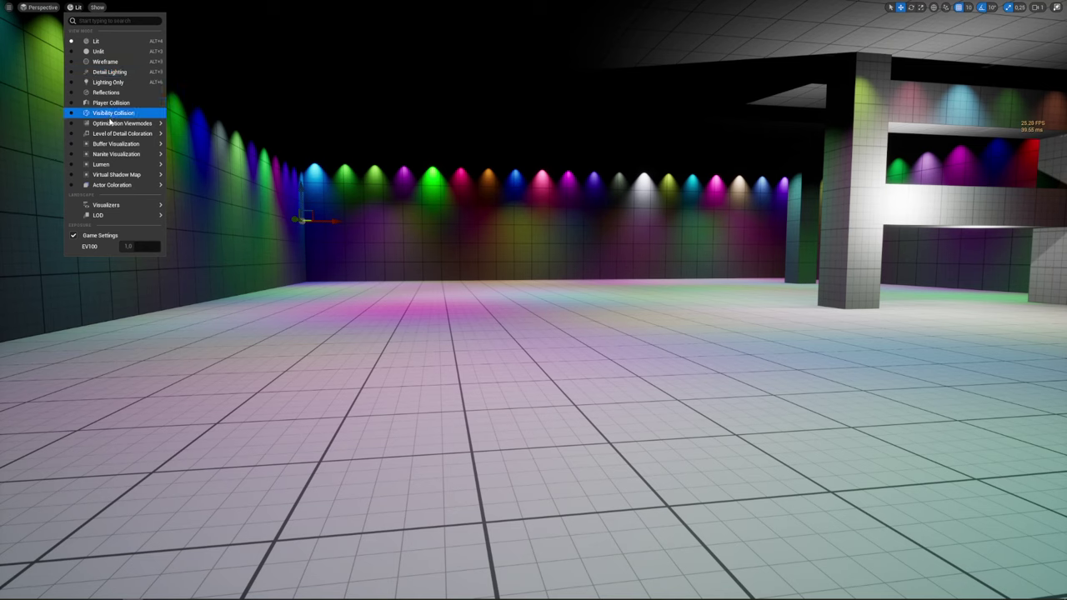
pyautogui.moveTo(97, 125)
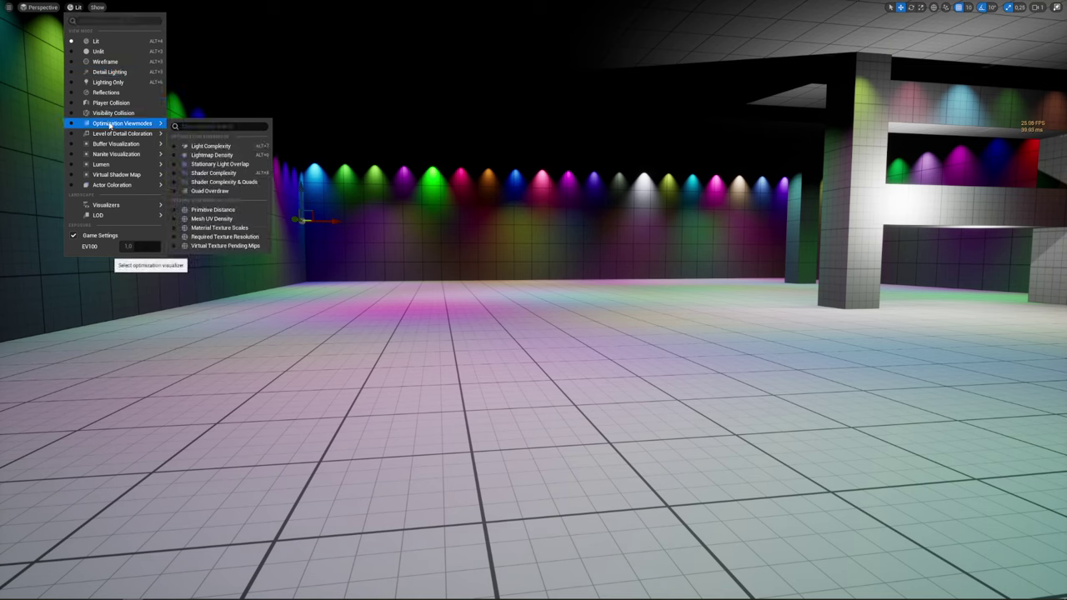
# Switch the viewport to Light Complexity and turn up toward the overlapping lights
pyautogui.click(208, 146)
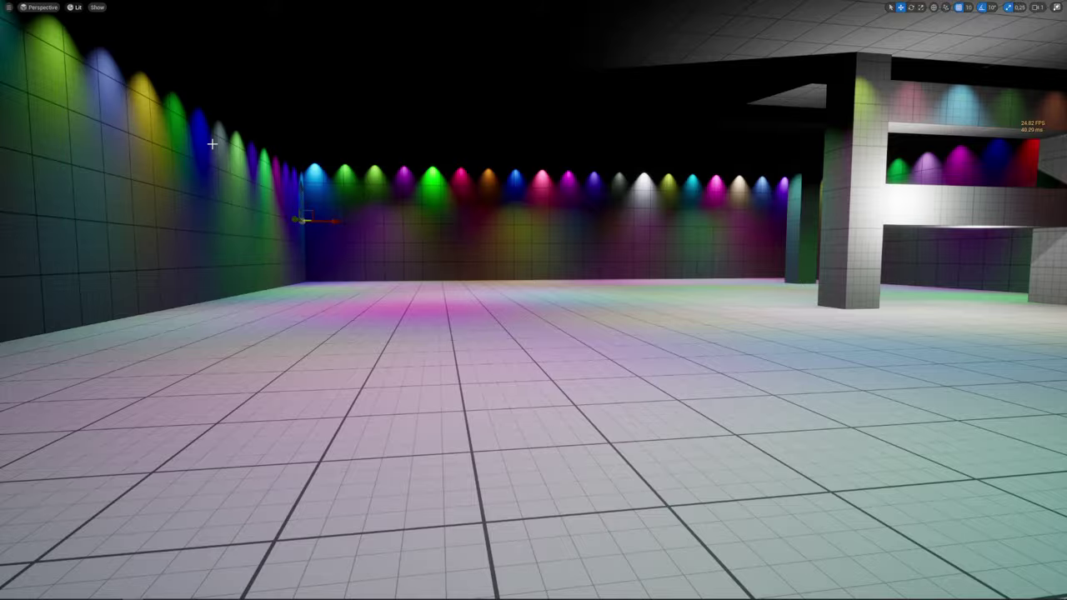
pyautogui.moveTo(535, 299); pyautogui.dragTo(583, 208, button='right')
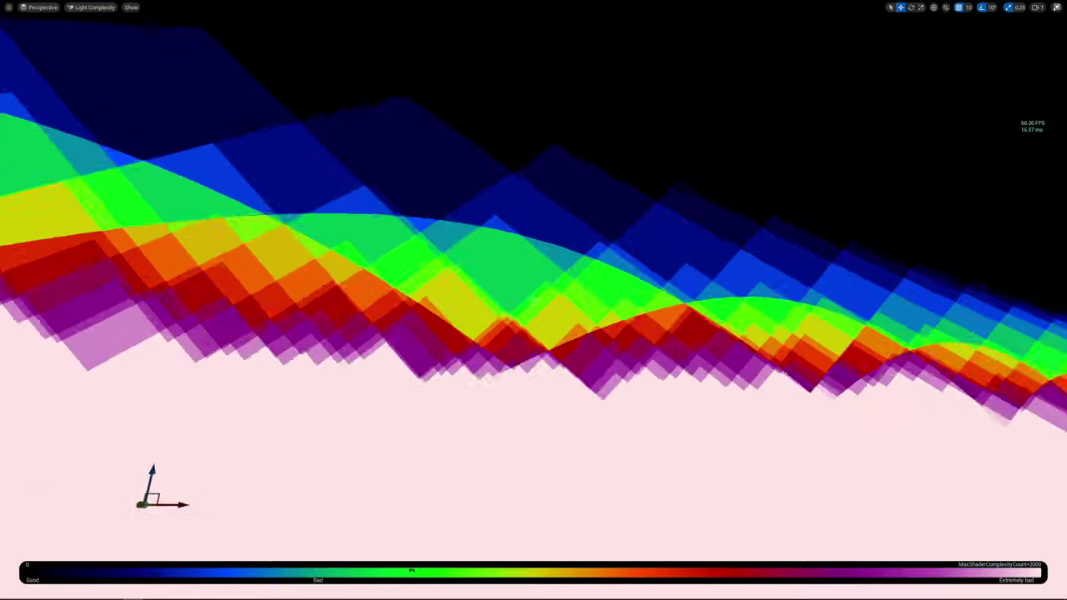
pyautogui.moveTo(534, 298); pyautogui.dragTo(533, 300, button='right')
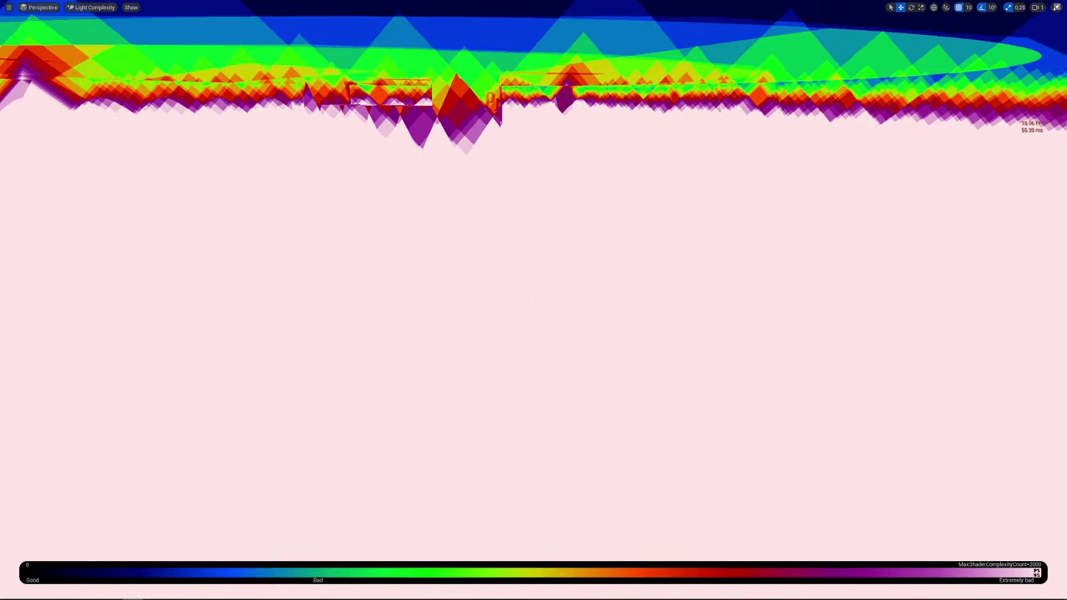
pyautogui.moveTo(534, 300); pyautogui.dragTo(644, 445, button='right')
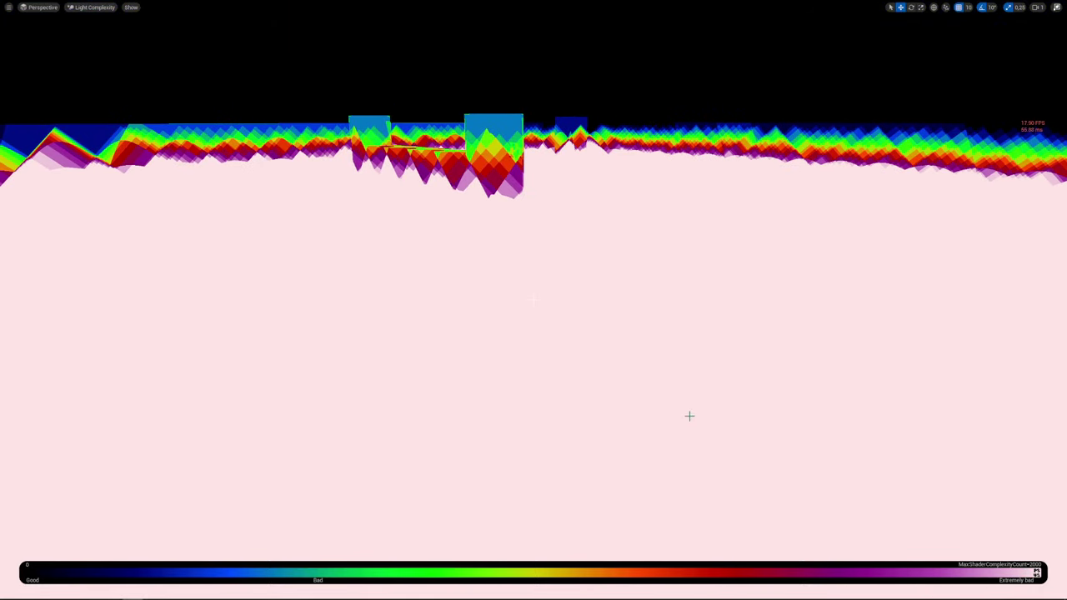
pyautogui.moveTo(633, 310); pyautogui.dragTo(633, 275, button='right')
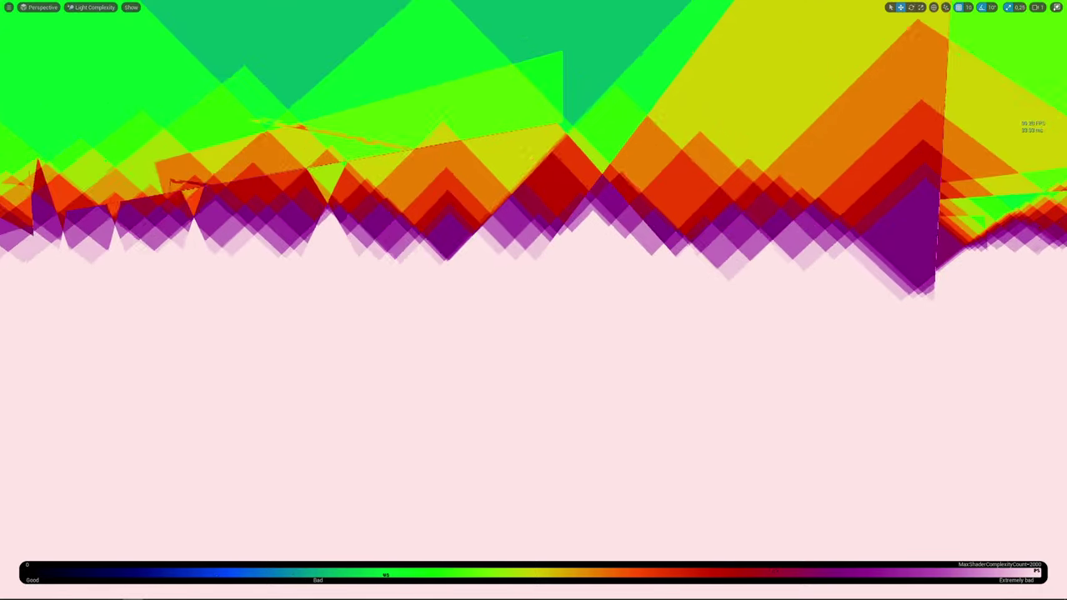
pyautogui.moveTo(534, 300); pyautogui.dragTo(534, 300, button='right')
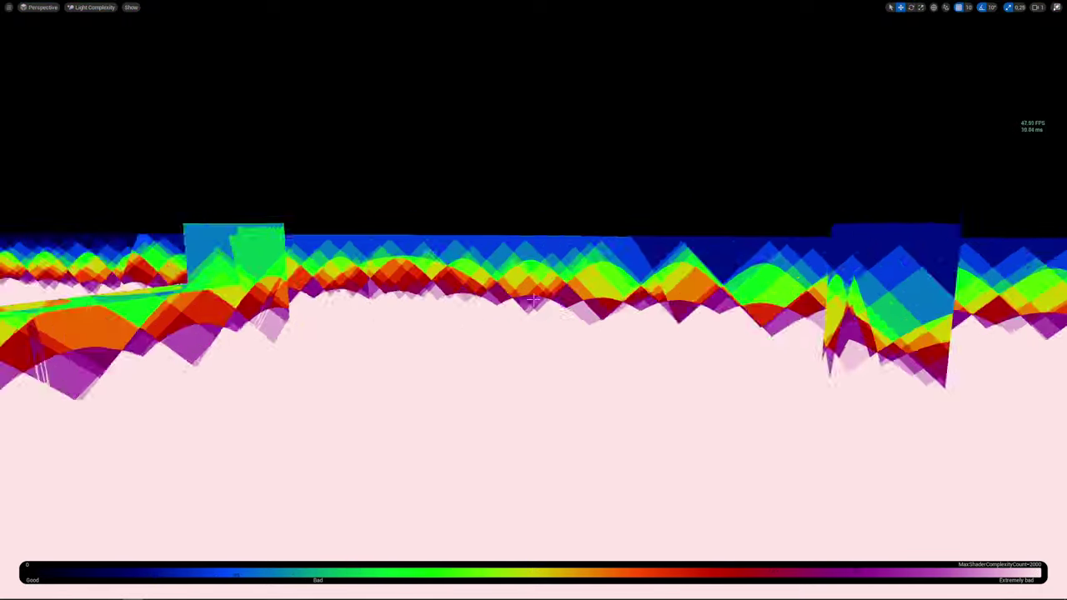
# Look over the wall and light disc, clear the selection, and exit immersive mode with F11
pyautogui.scroll(-6, 533, 300)
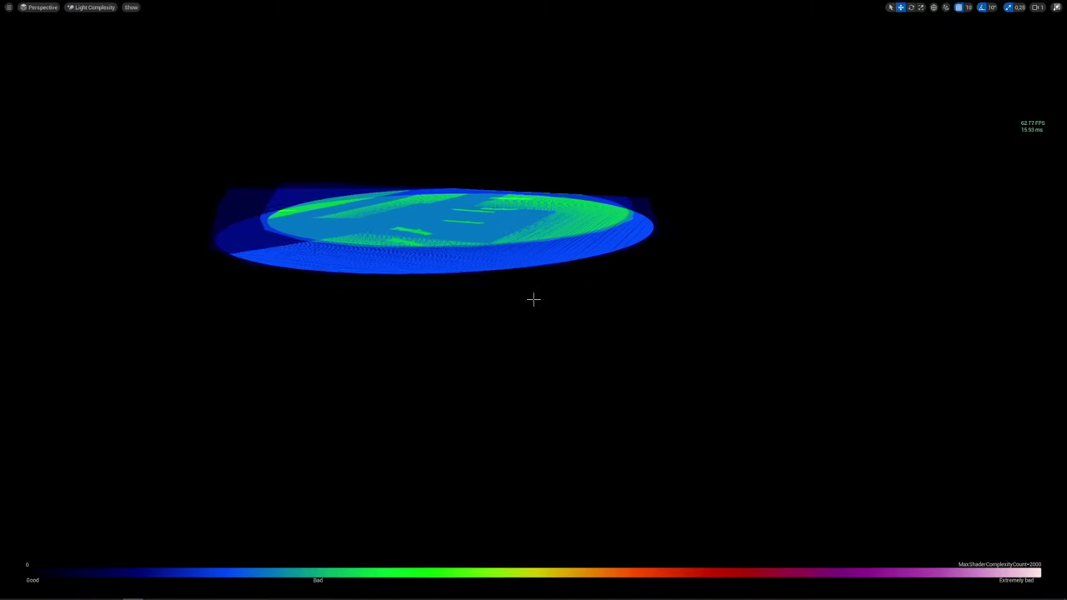
pyautogui.keyDown('alt'); pyautogui.moveTo(533, 299); pyautogui.dragTo(626, 302); pyautogui.keyUp('alt')
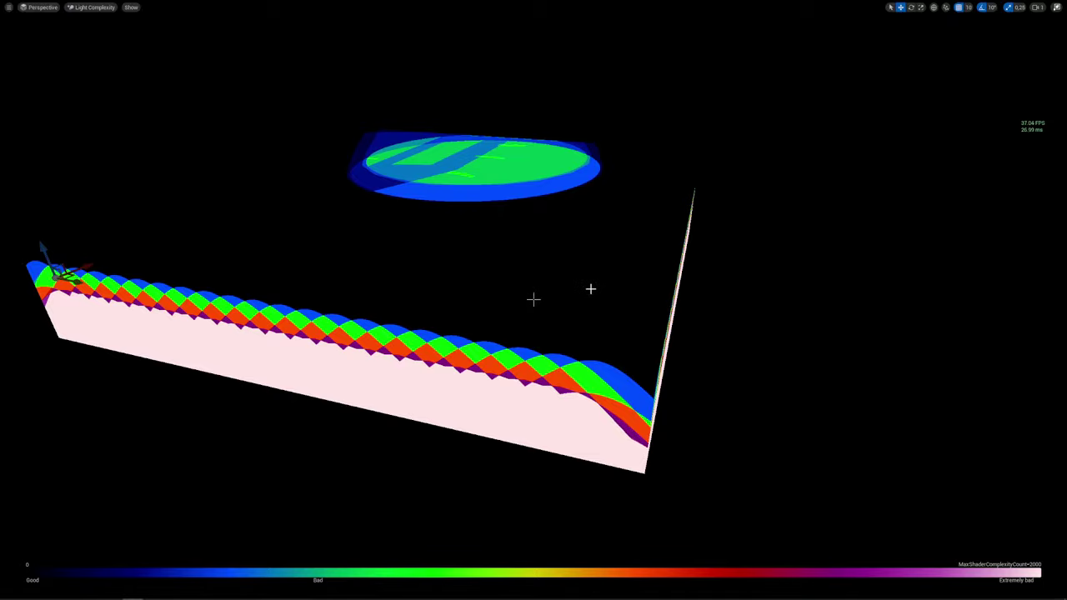
pyautogui.moveTo(590, 289); pyautogui.dragTo(590, 288, button='right')
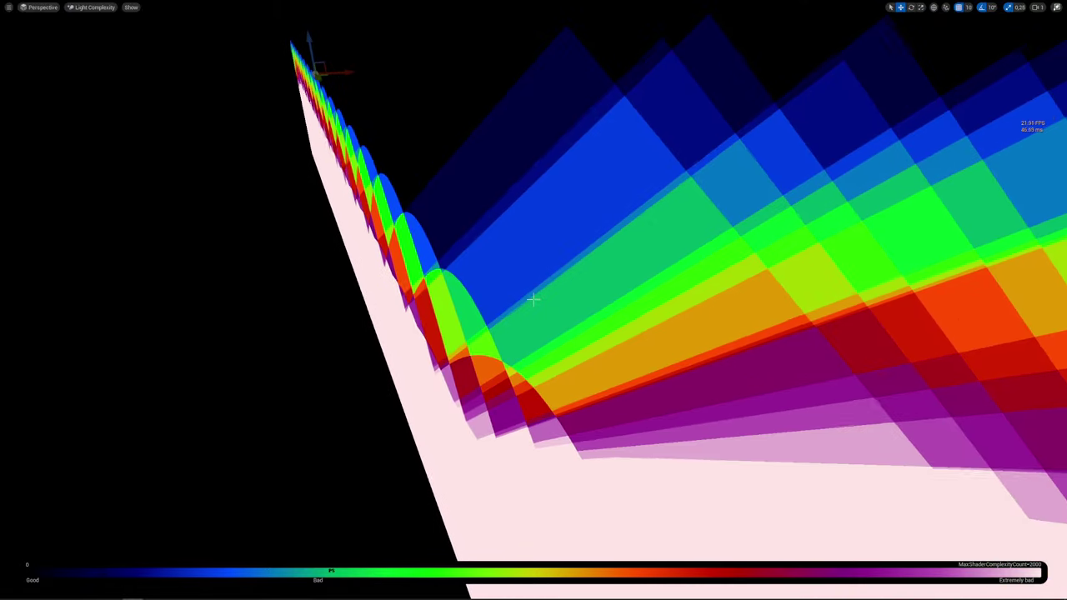
pyautogui.keyDown('alt'); pyautogui.moveTo(534, 299); pyautogui.dragTo(590, 288); pyautogui.keyUp('alt')
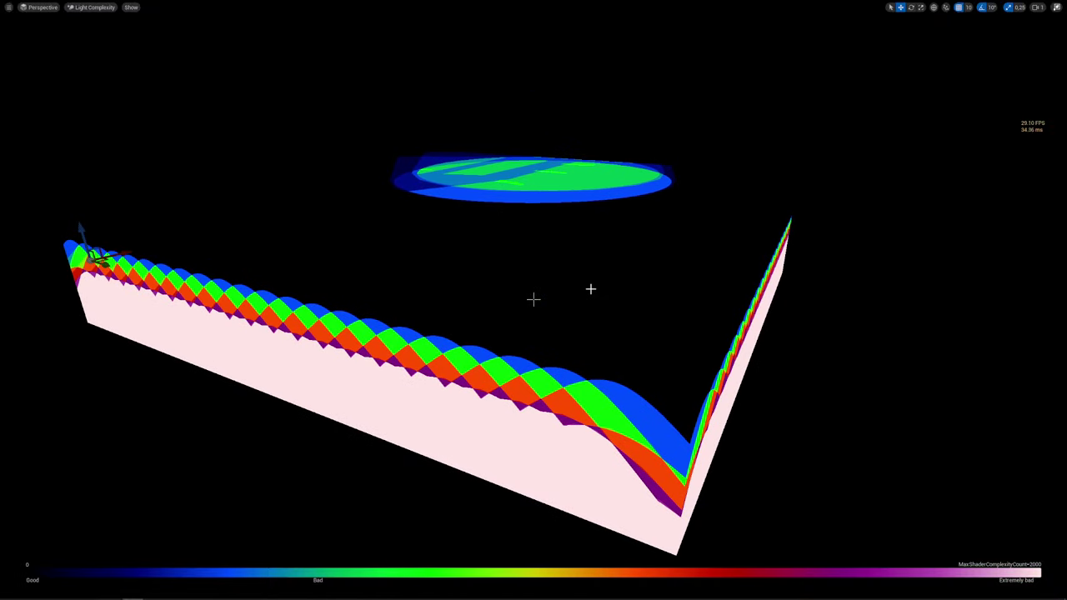
pyautogui.click(600, 284)
pyautogui.press('F11')
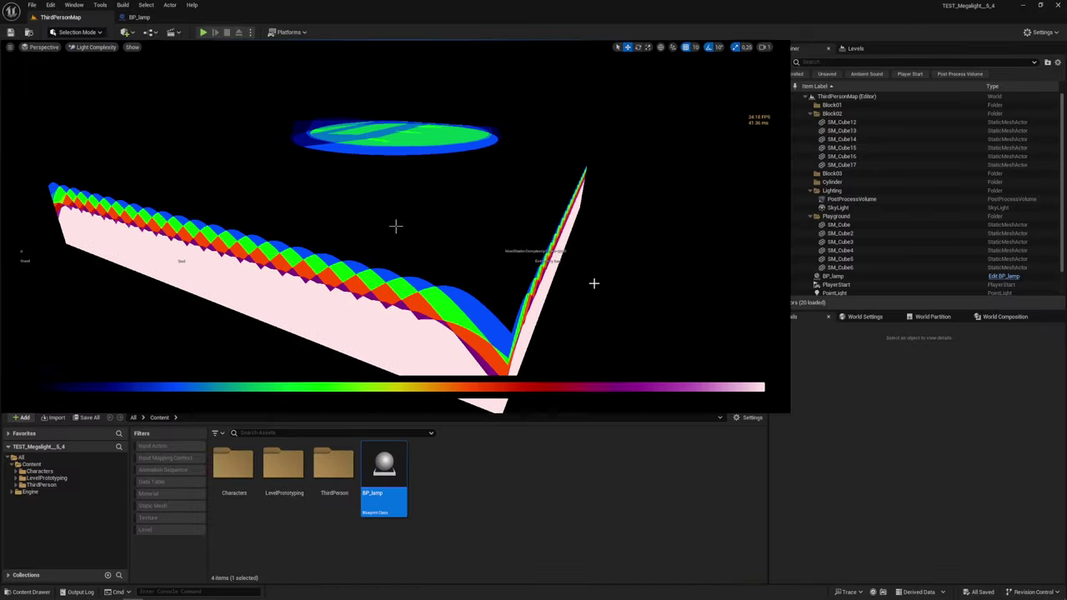
# Close the editor and paste a copy of the TEST_Megalight_5_4 folder in Megalight
pyautogui.click(1058, 5)
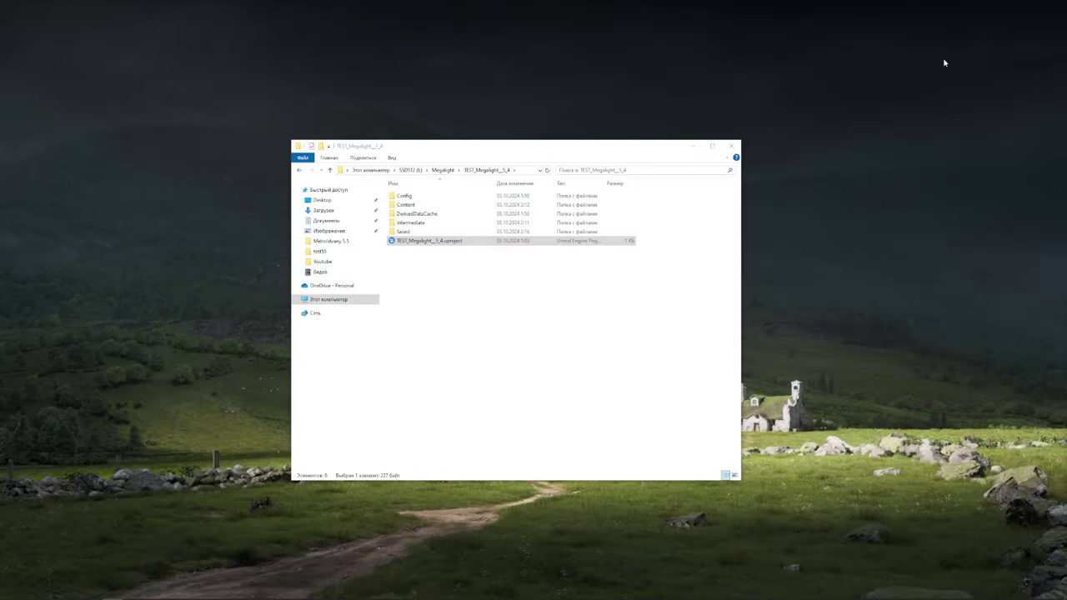
pyautogui.click(443, 171)
pyautogui.rightClick(423, 198)
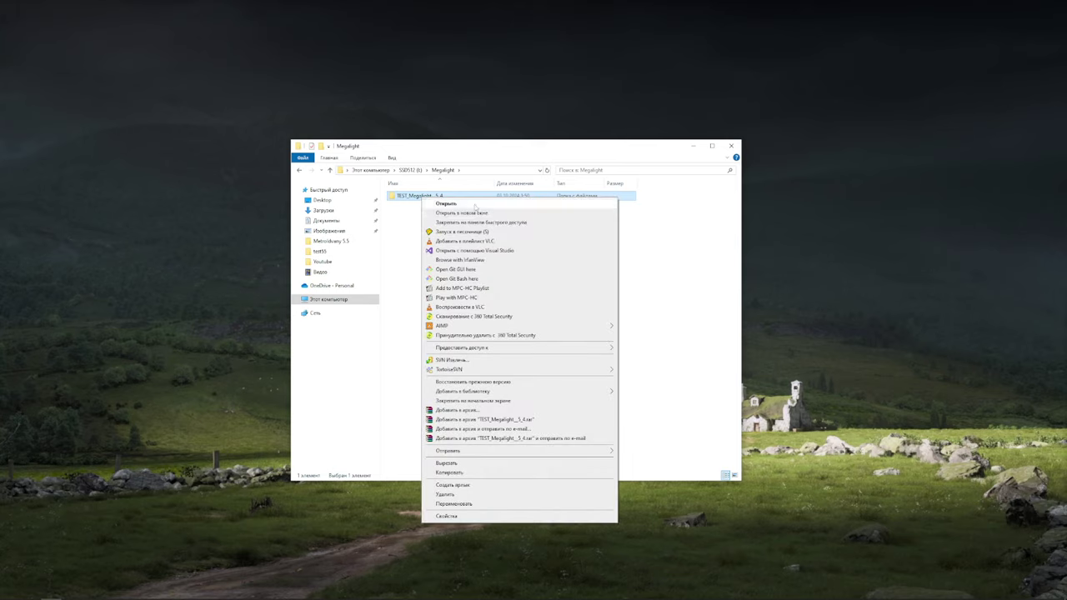
pyautogui.click(455, 473)
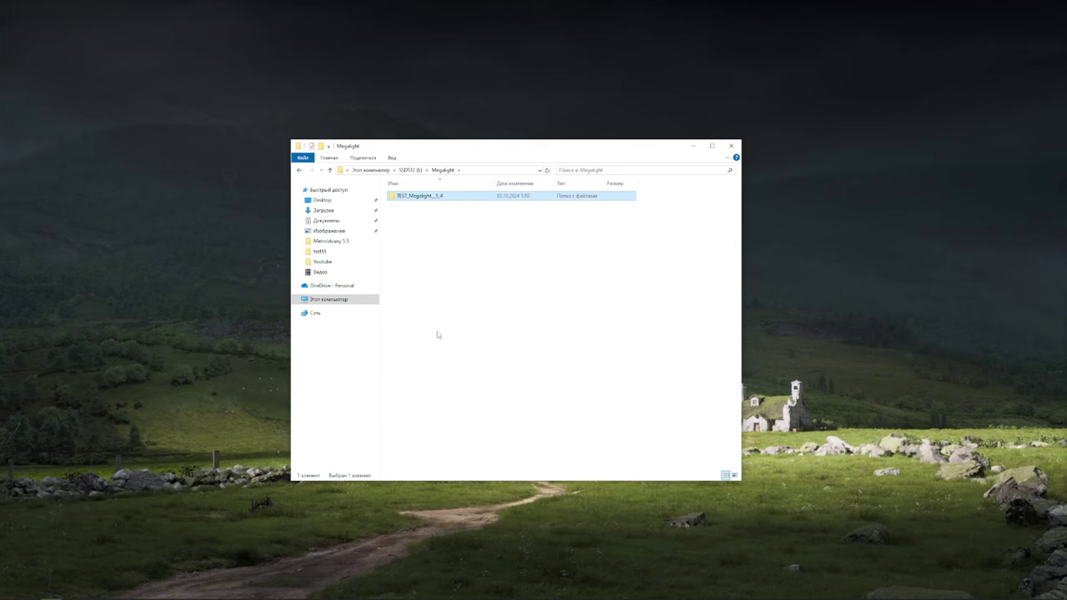
pyautogui.click(432, 315)
pyautogui.hotkey('ctrl', 'v')
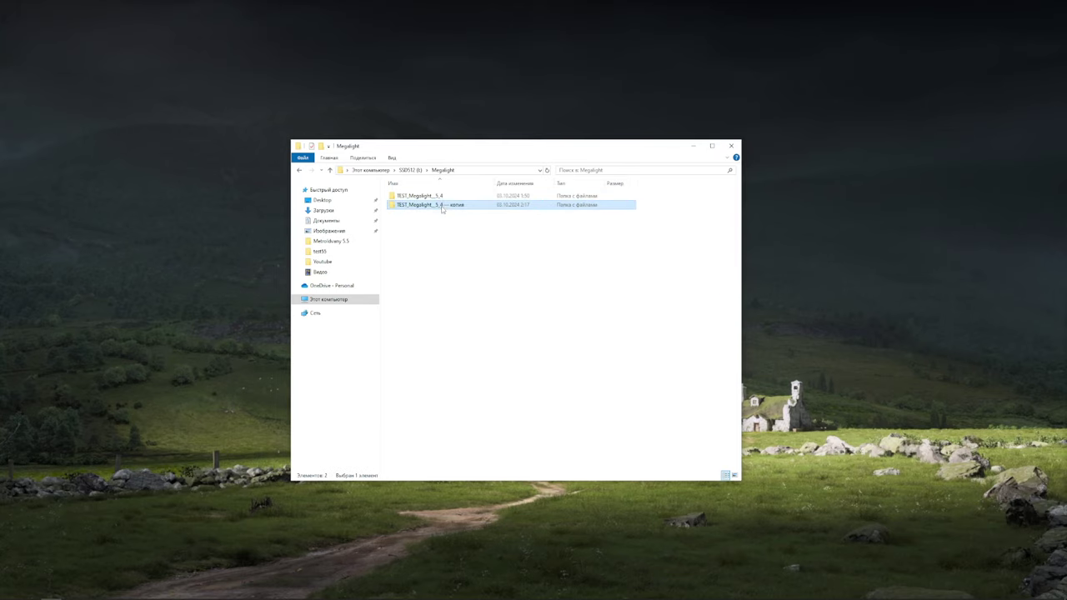
# Rename the copied folder to TEST_Megalight_5_5 and its .uproject file to match
pyautogui.click(442, 207)
pyautogui.press('BackSpace')
pyautogui.press('BackSpace')
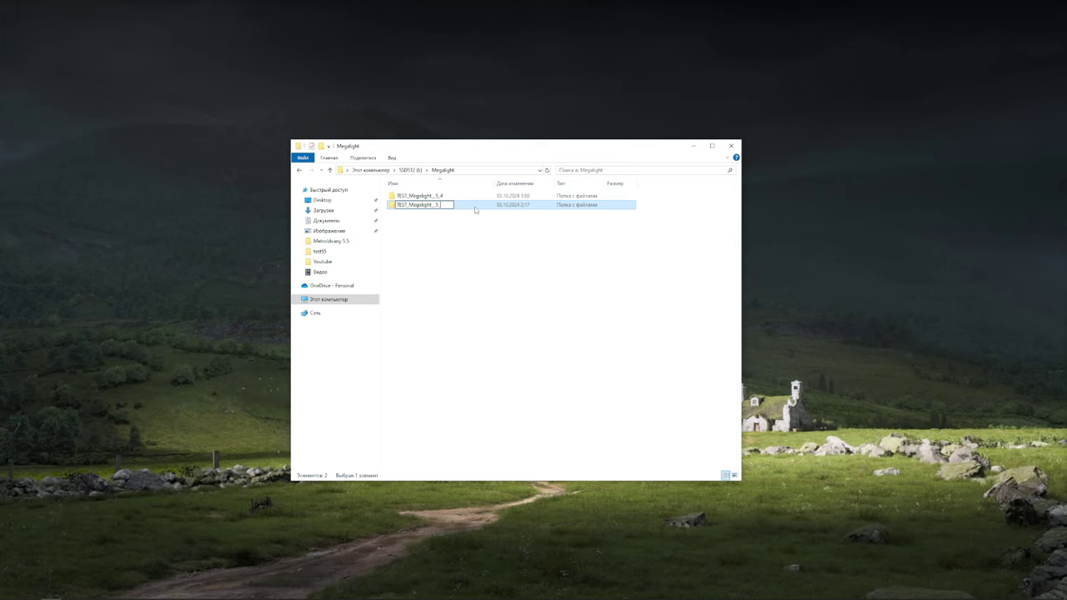
pyautogui.write('5')
pyautogui.click(470, 267)
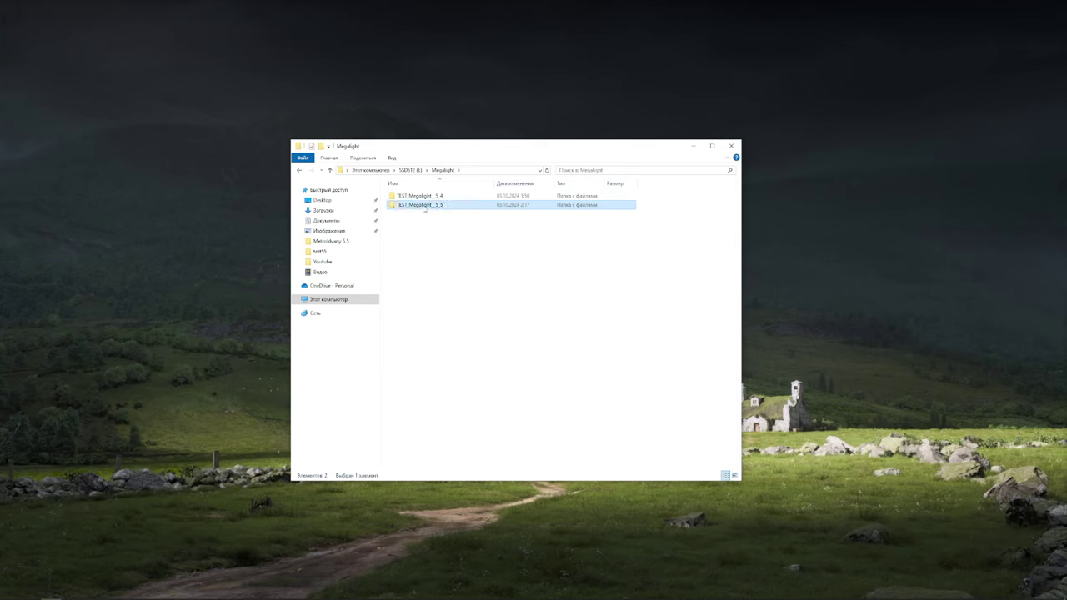
pyautogui.doubleClick(430, 205)
pyautogui.click(442, 241)
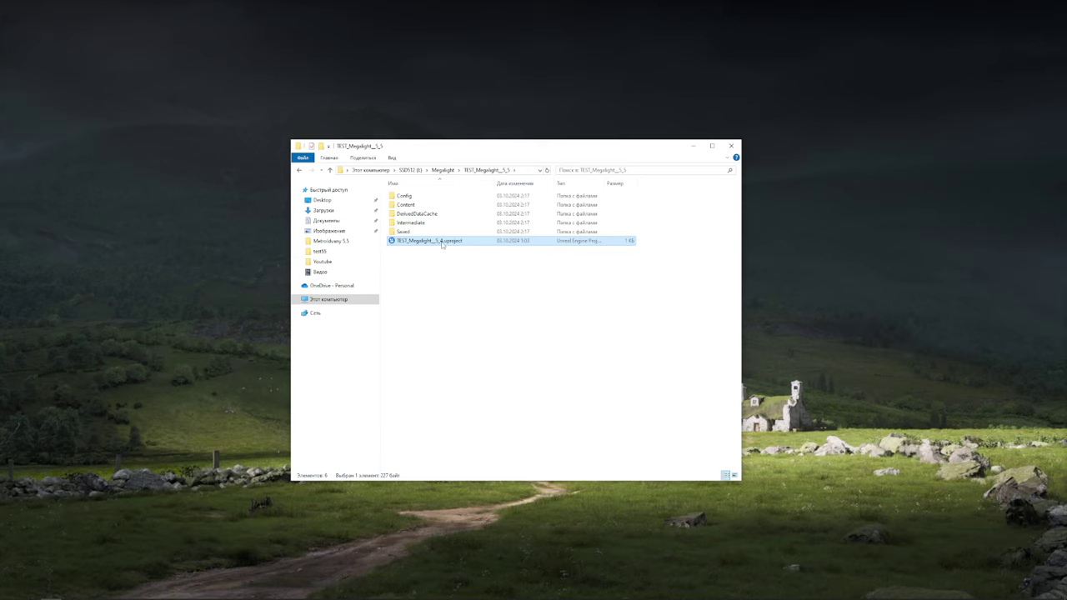
pyautogui.click(442, 242)
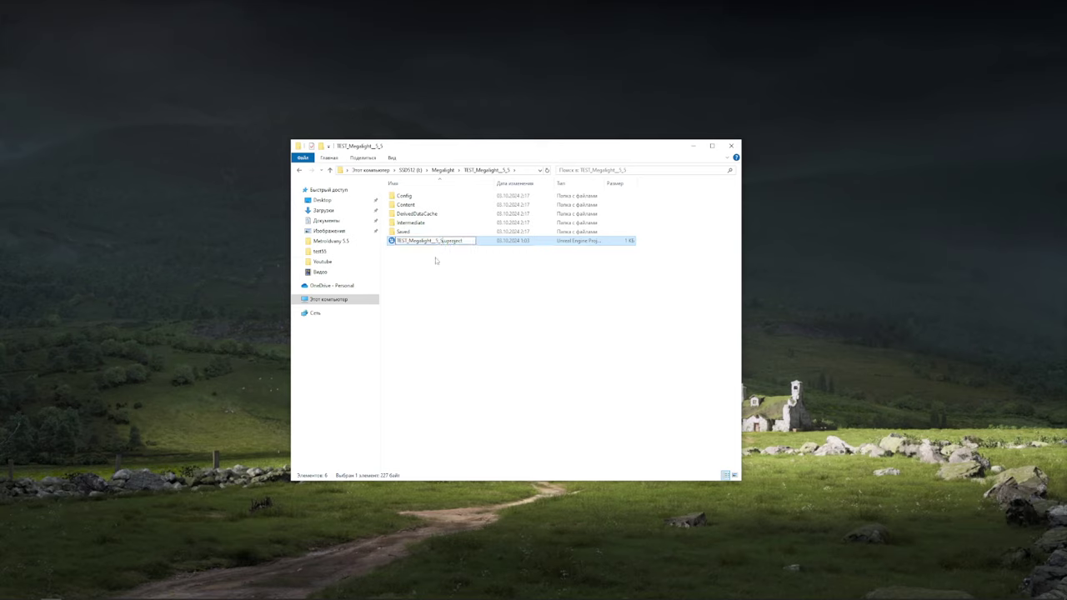
pyautogui.press('Escape')
# Switch the TEST_Megalight_5_5 .uproject to engine version 5.5 and launch the project
pyautogui.rightClick(430, 242)
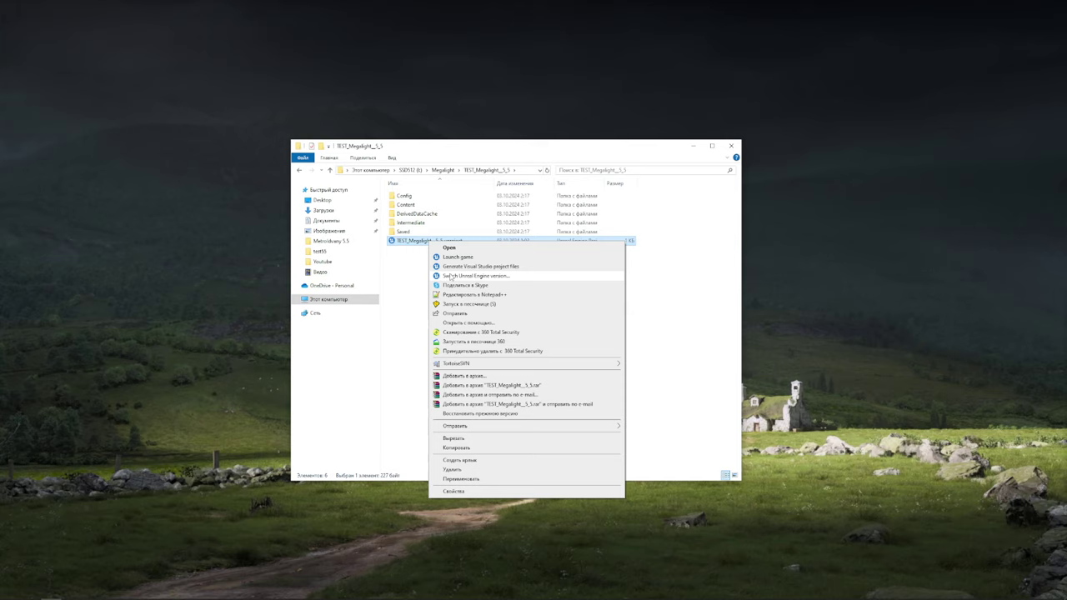
pyautogui.click(470, 278)
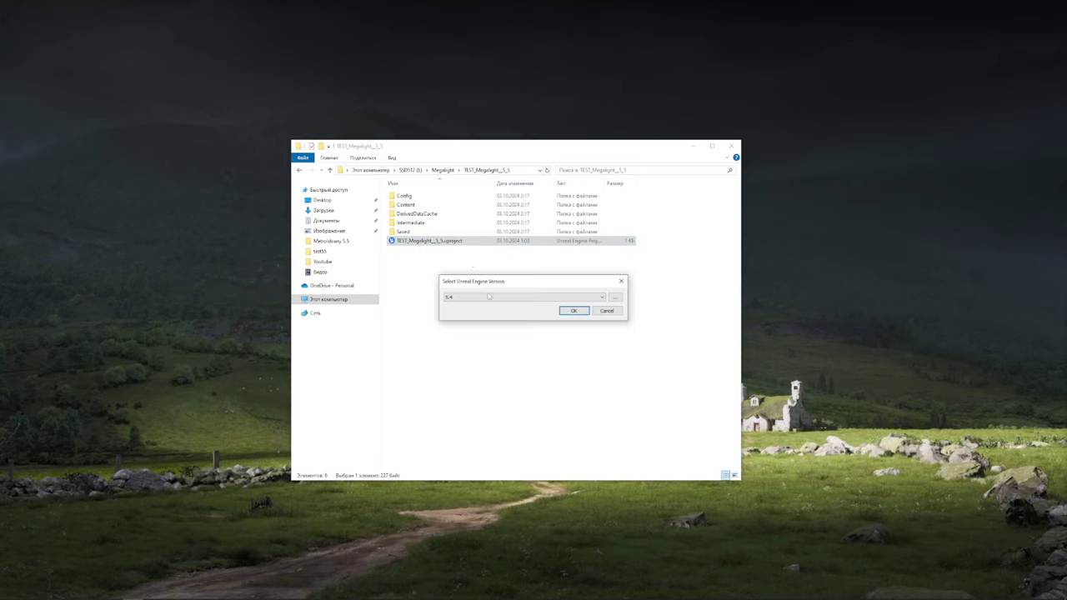
pyautogui.click(457, 298)
pyautogui.click(451, 306)
pyautogui.click(577, 311)
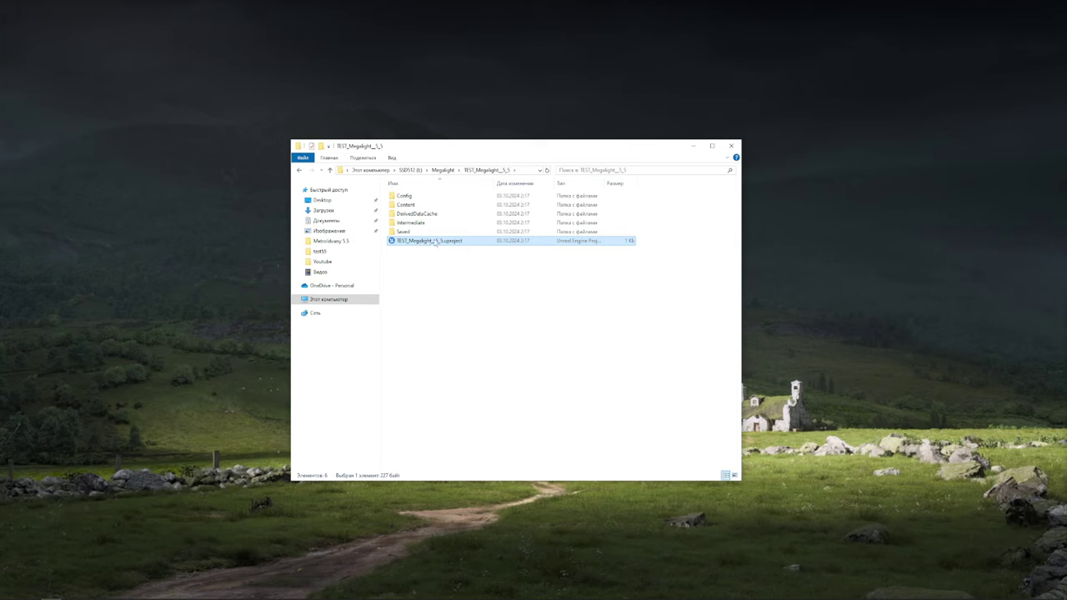
pyautogui.doubleClick(435, 242)
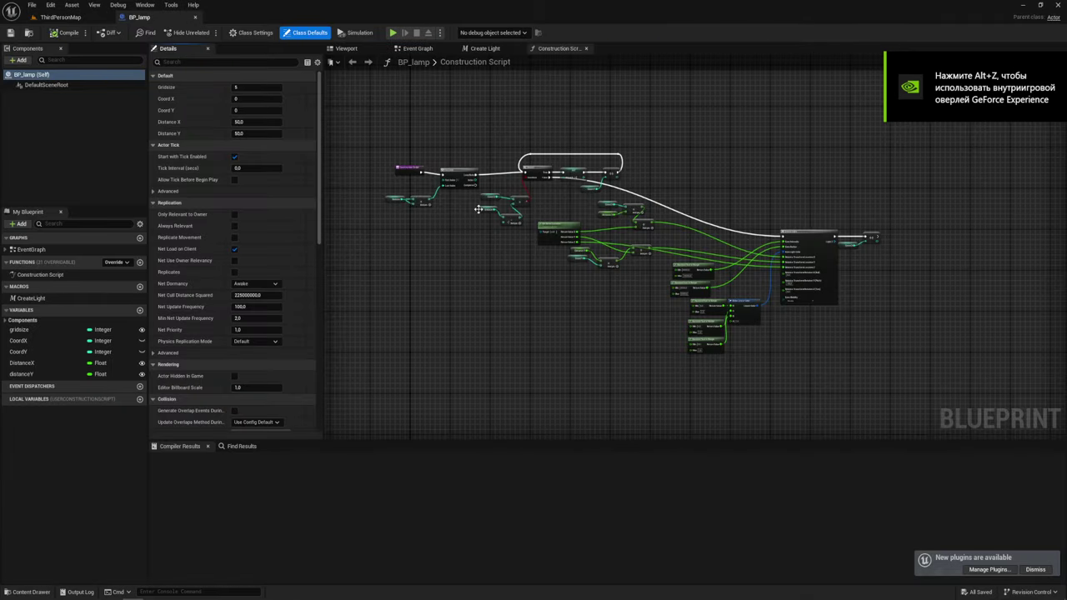
# Return to the ThirdPersonMap tab and orbit around the lamp wall's Light Complexity view
pyautogui.click(65, 20)
pyautogui.moveTo(384, 219); pyautogui.dragTo(317, 208, button='right')
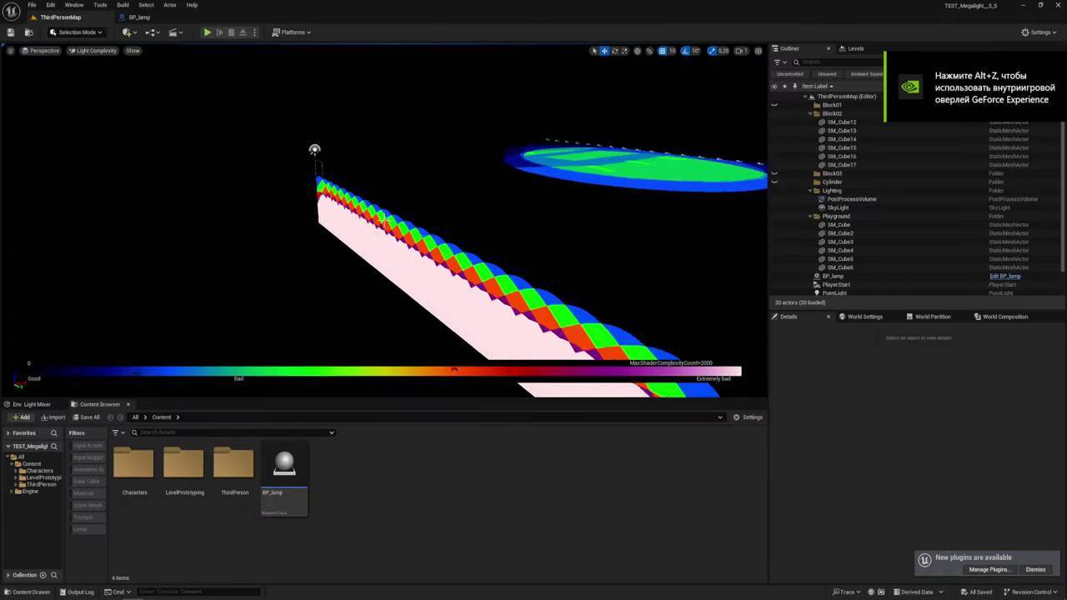
pyautogui.moveTo(384, 220)
pyautogui.mouseDown(button='right')
pyautogui.moveTo(417, 214)
pyautogui.moveTo(391, 216)
pyautogui.mouseUp(button='right')
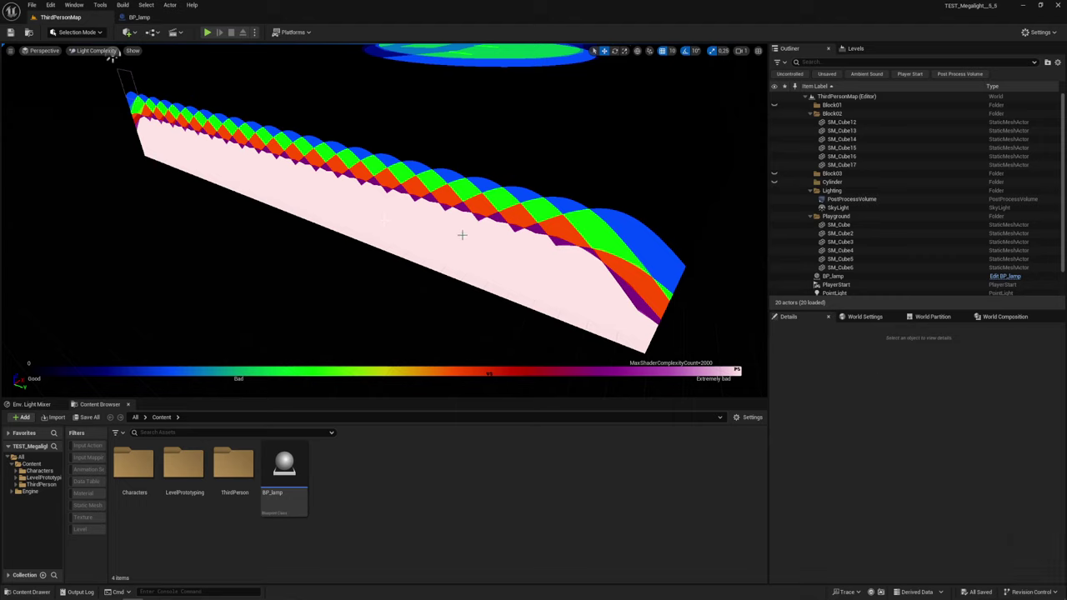
pyautogui.moveTo(344, 194); pyautogui.dragTo(383, 219, button='right')
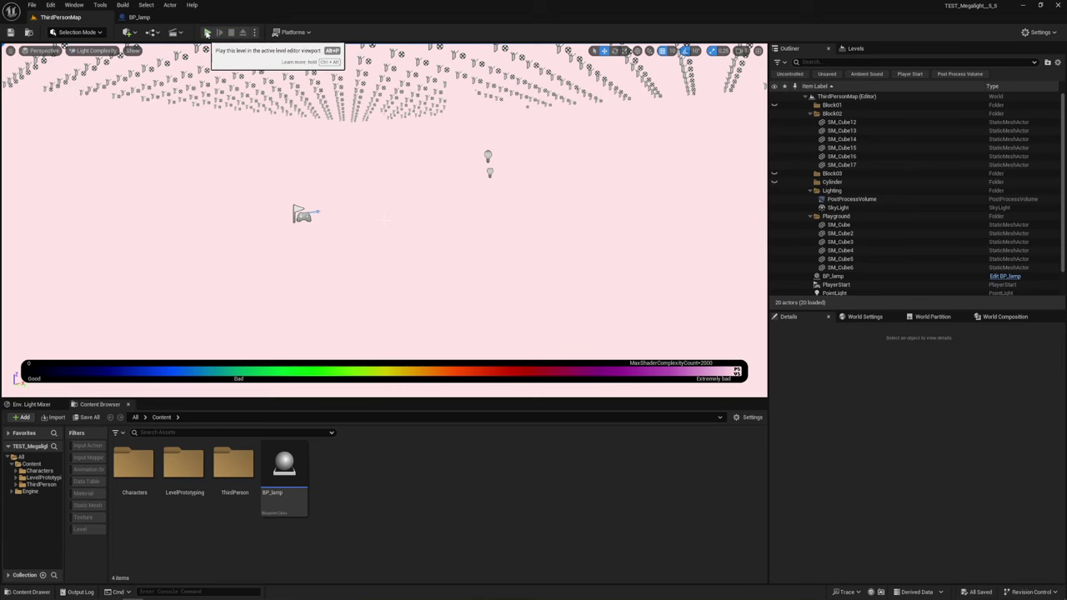
# Briefly play and stop, enable the FPS readout, and dismiss the asset list
pyautogui.click(207, 34)
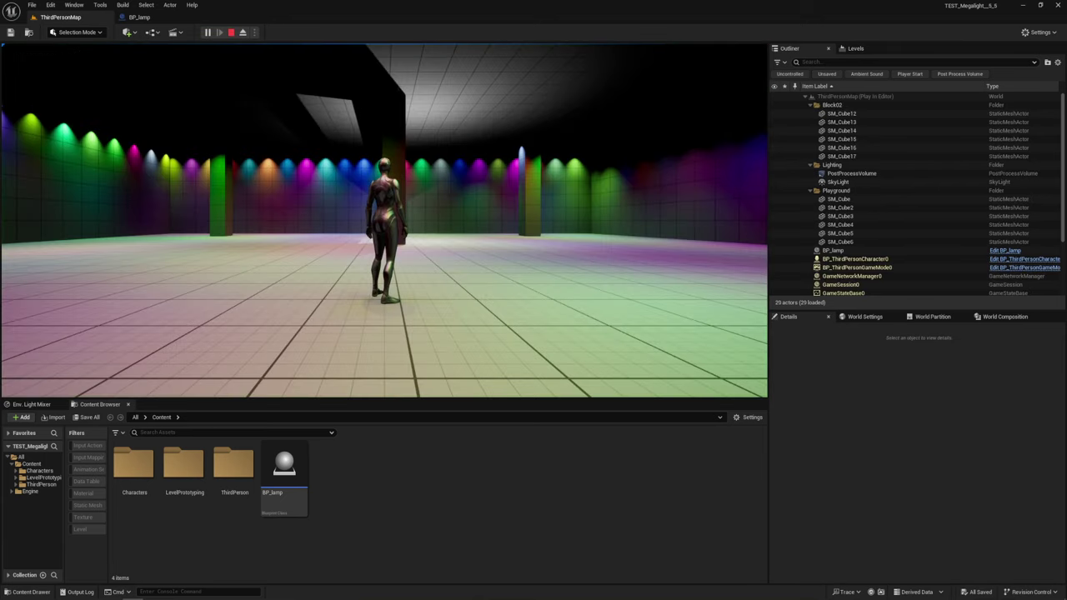
pyautogui.press('F11')
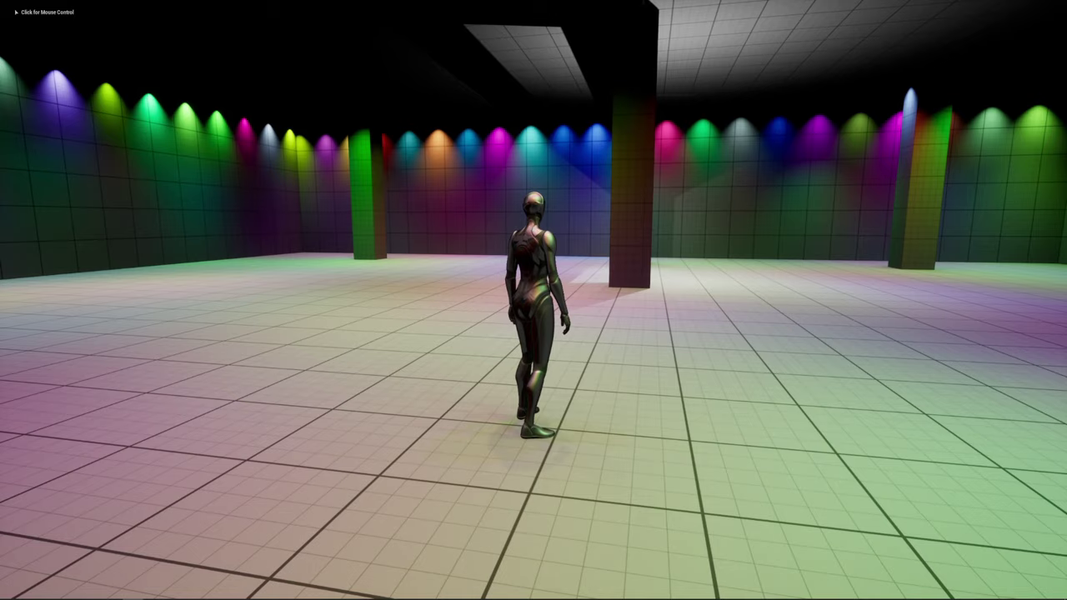
pyautogui.press('Escape')
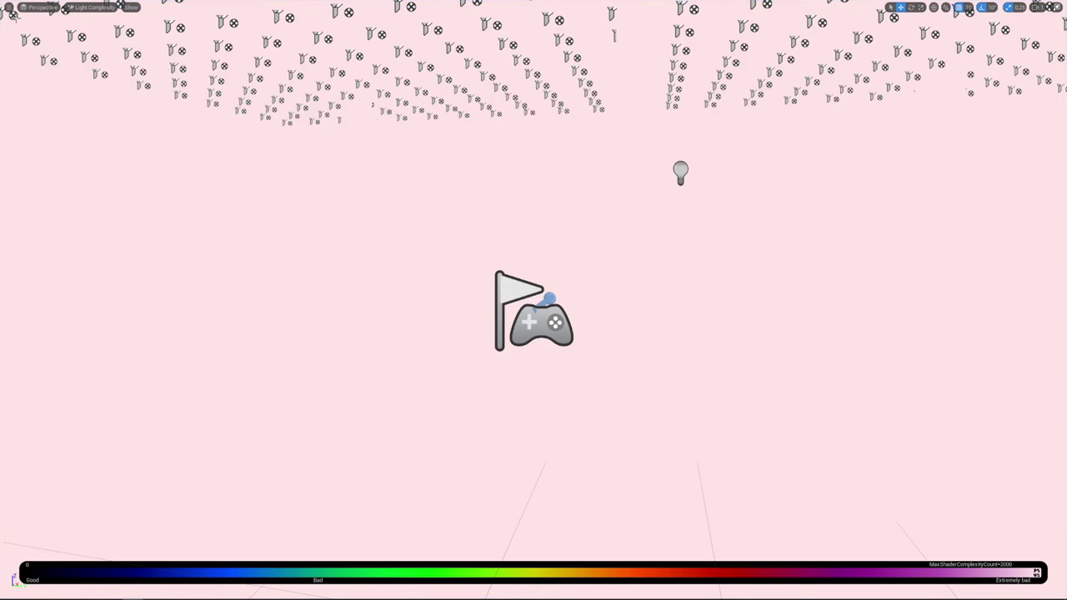
pyautogui.click(9, 8)
pyautogui.click(45, 56)
pyautogui.hotkey('ctrl', 'p')
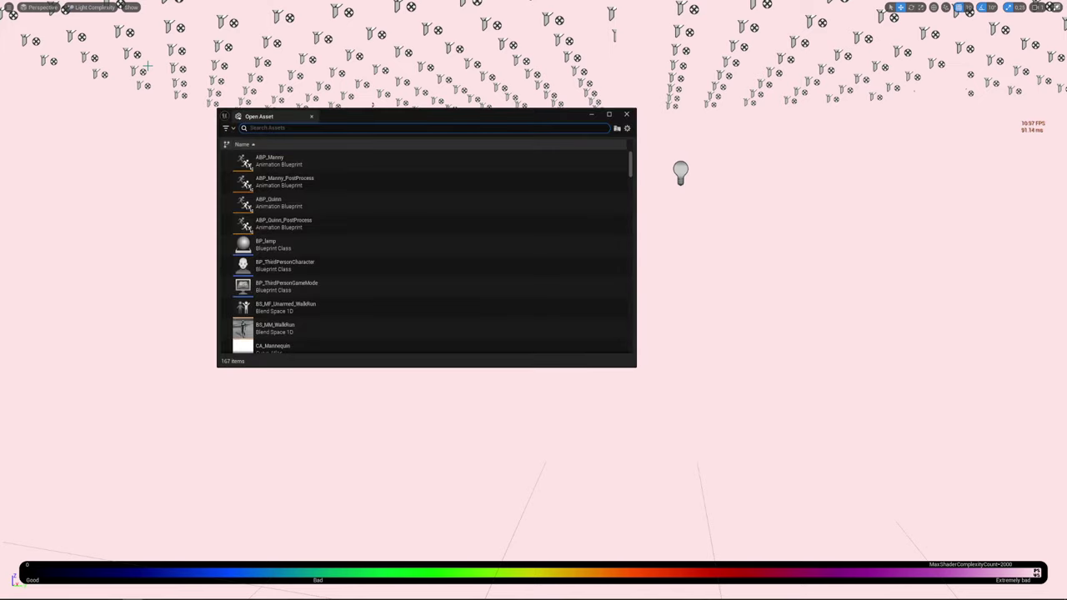
pyautogui.click(628, 115)
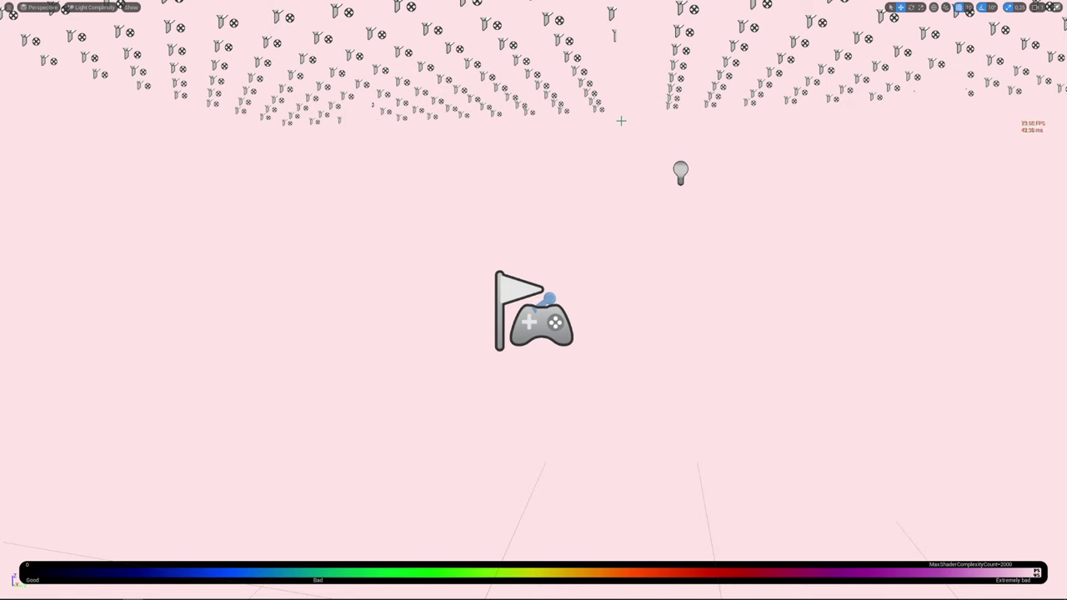
# Play-test with Alt+P, running the character toward the white building, then stop
pyautogui.hotkey('alt', 'p')
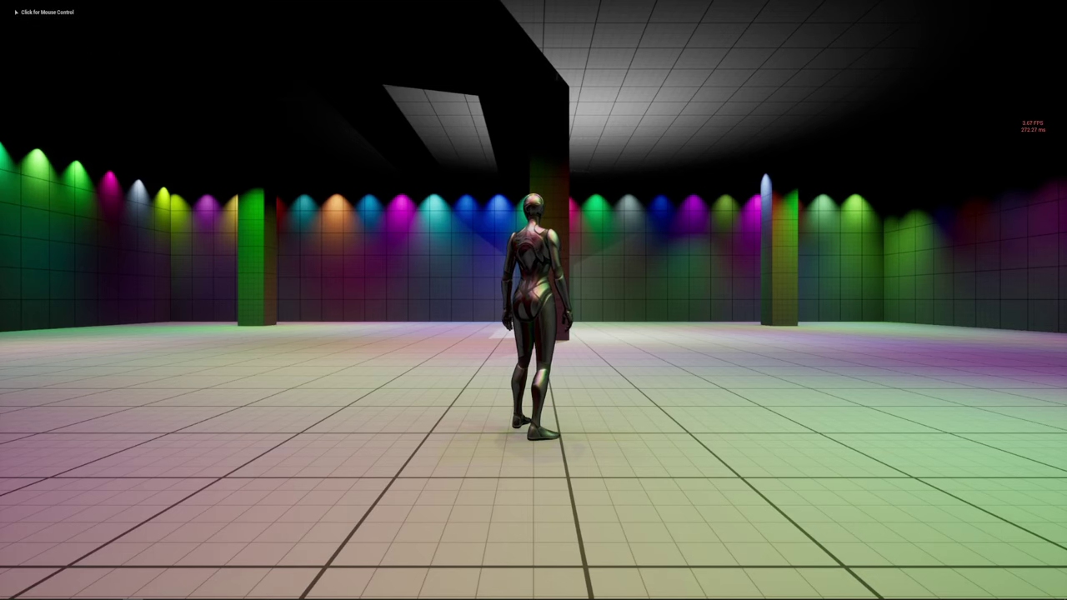
pyautogui.click(533, 300)
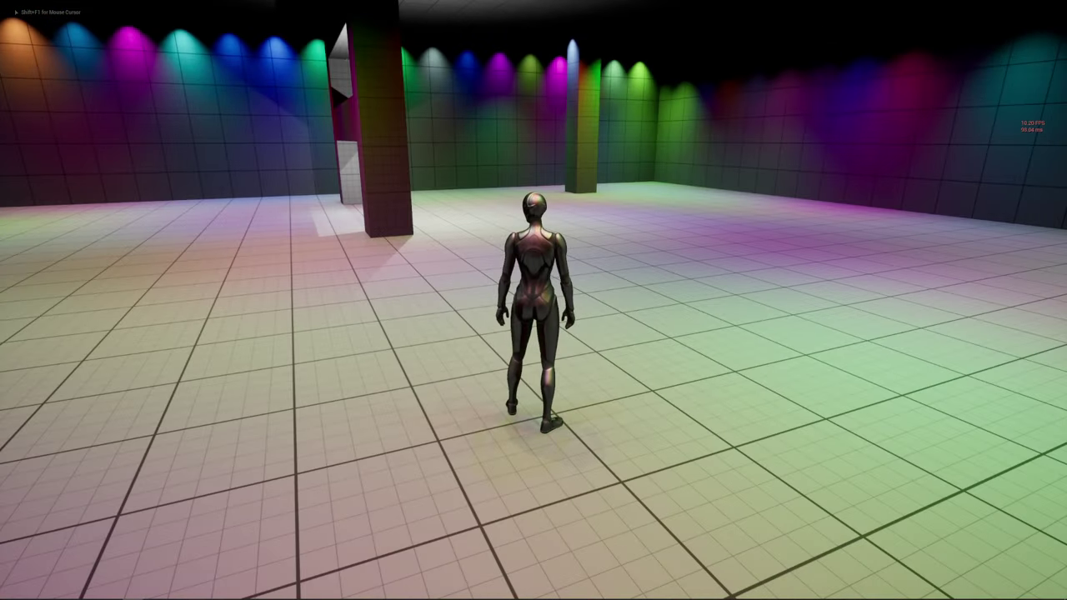
pyautogui.press('d')
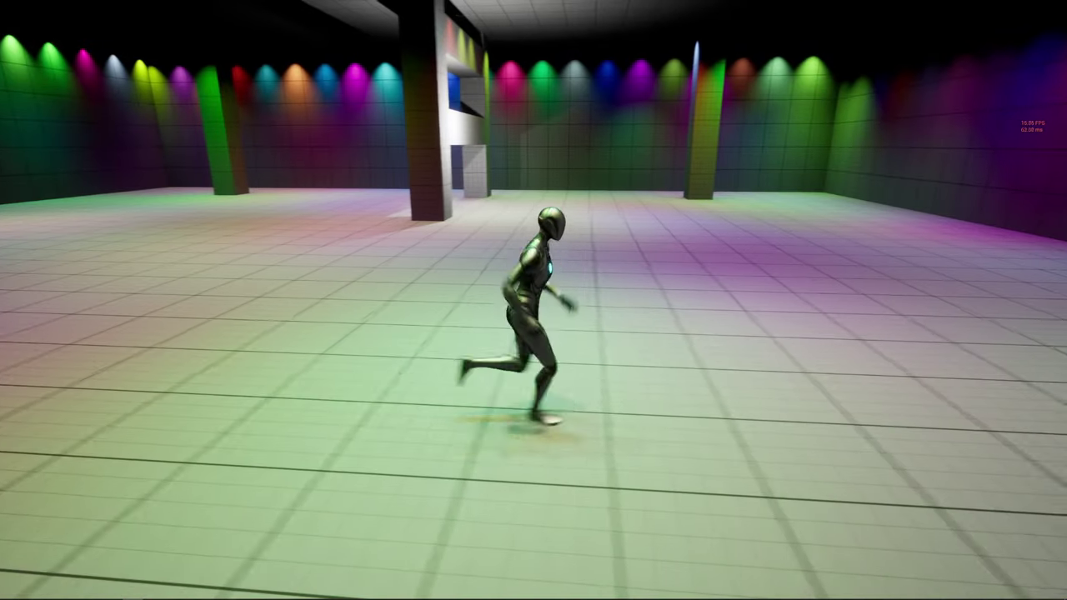
pyautogui.press('w')
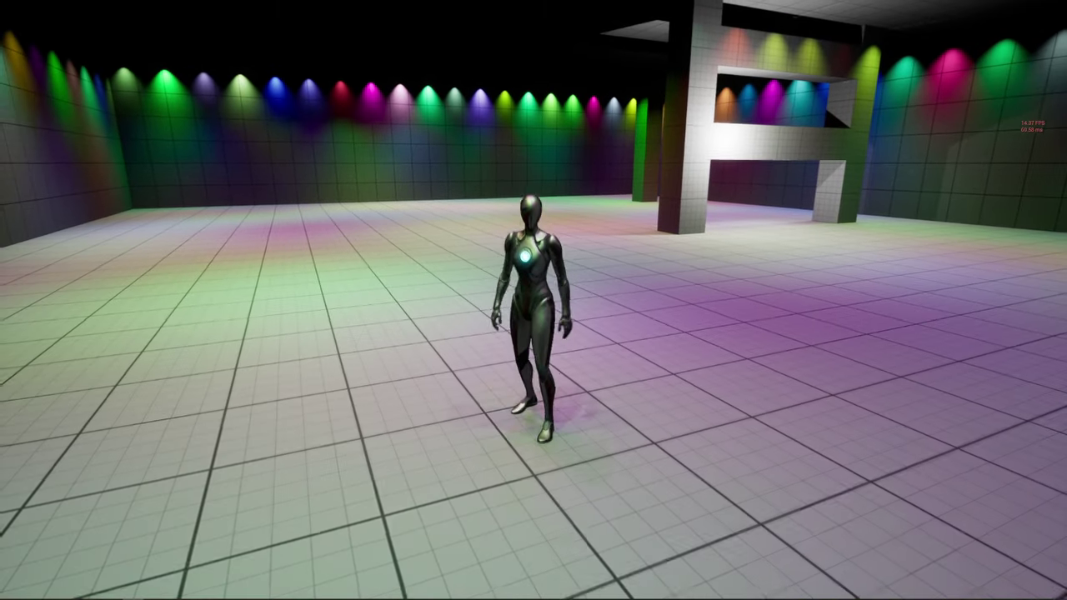
pyautogui.press('Escape')
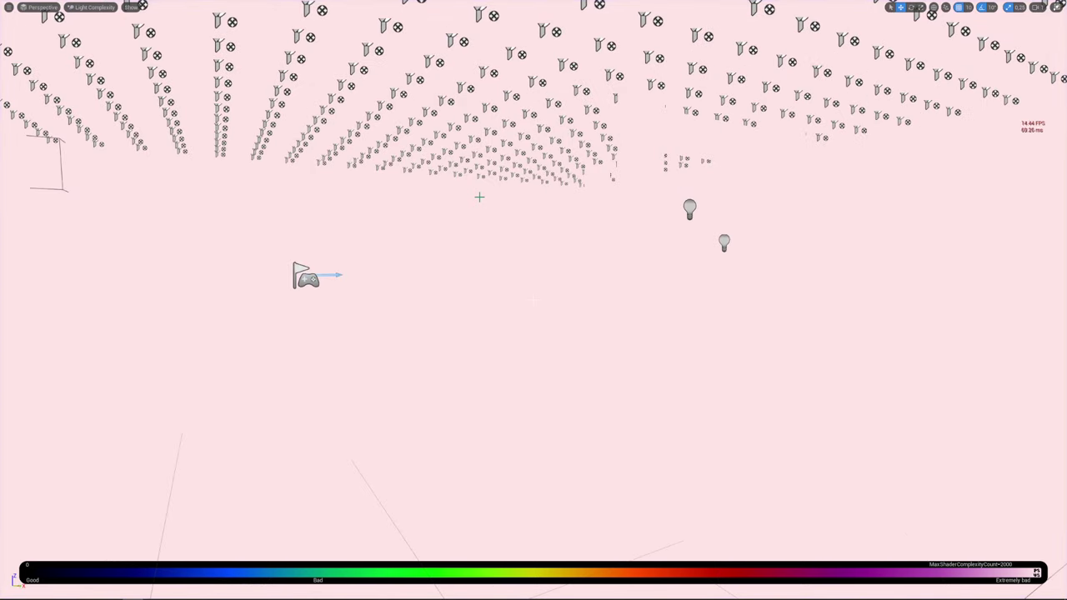
# Leave fullscreen and open Project Settings on the Engine > Rendering page
pyautogui.press('F11')
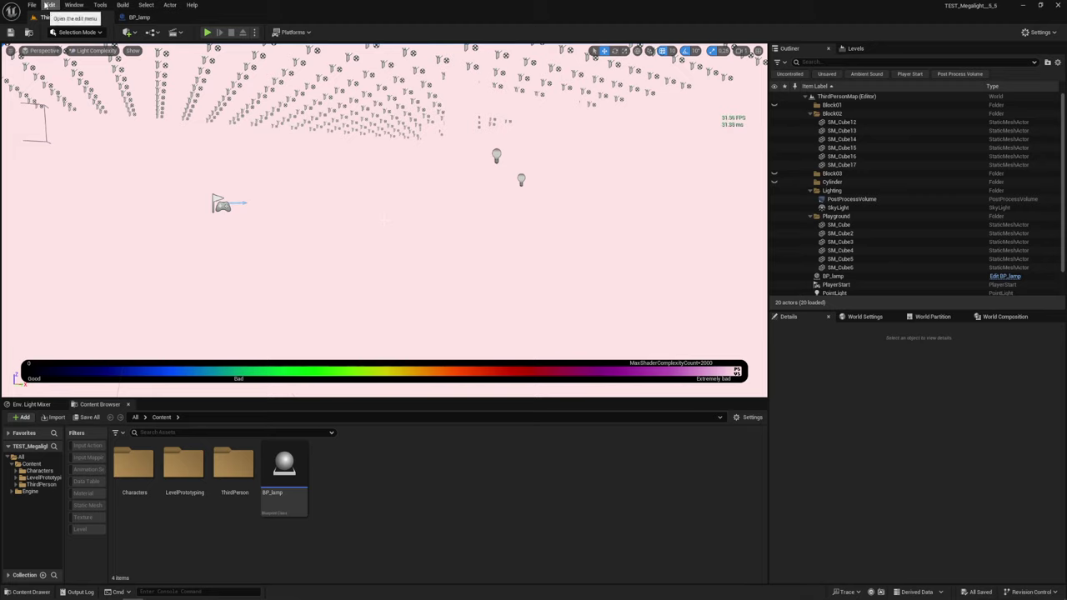
pyautogui.click(46, 5)
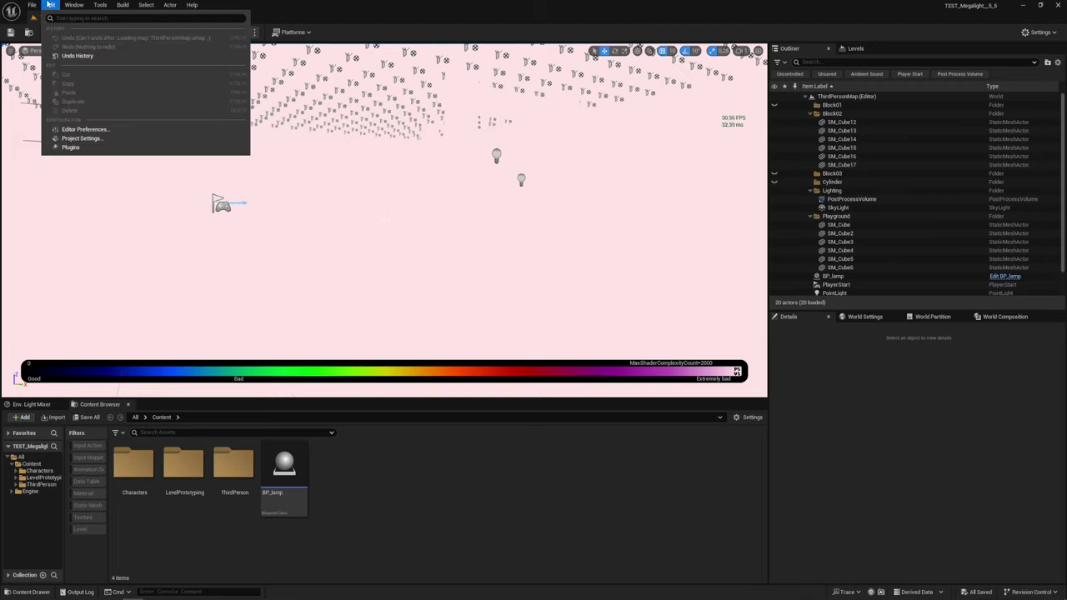
pyautogui.click(65, 139)
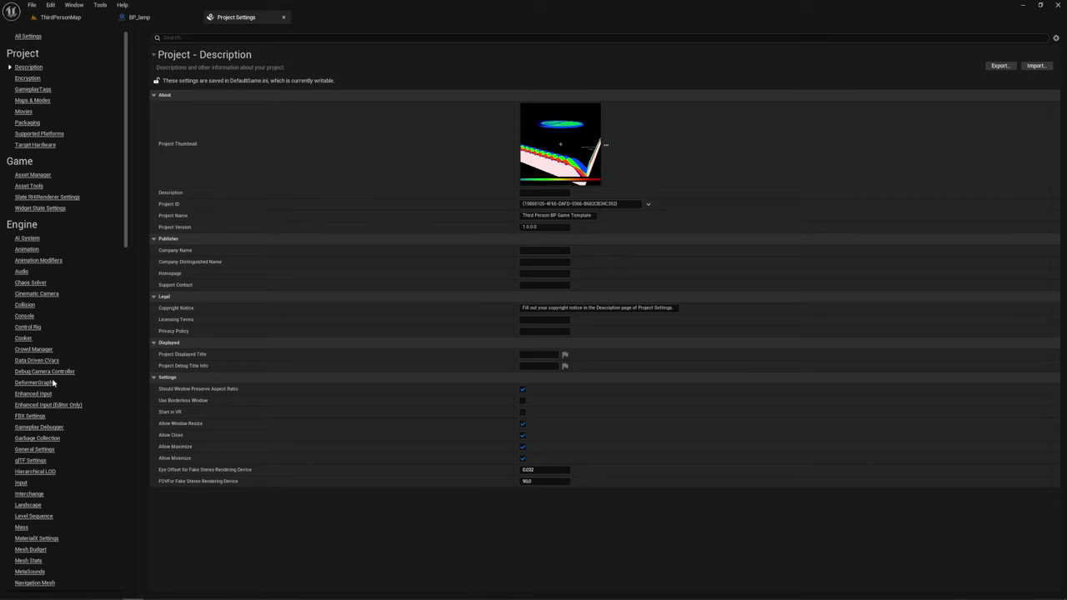
pyautogui.scroll(-2, 53, 382)
pyautogui.scroll(-4, 40, 349)
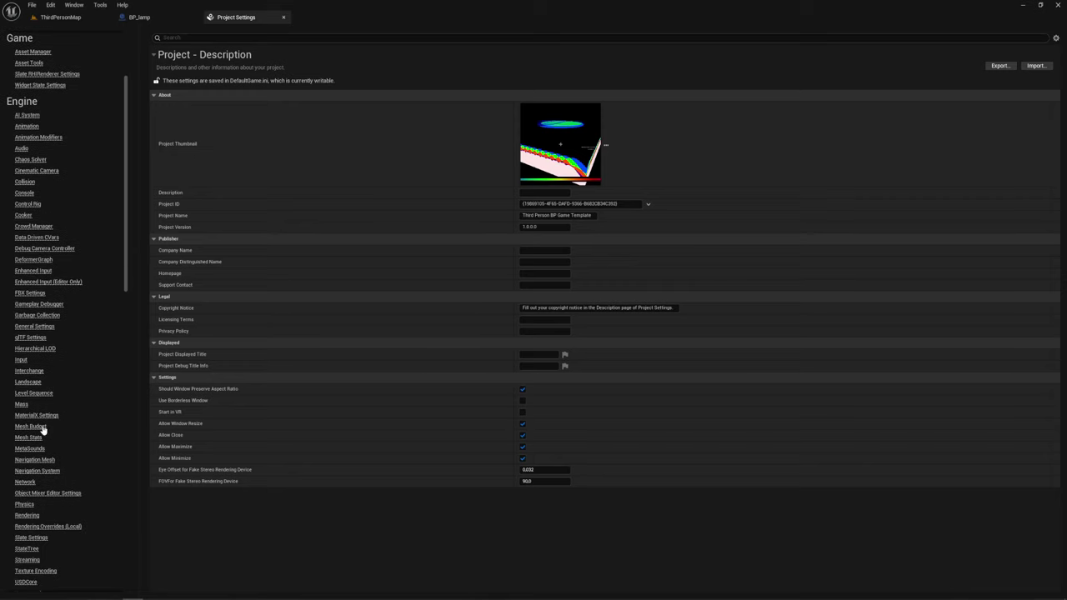
pyautogui.click(35, 516)
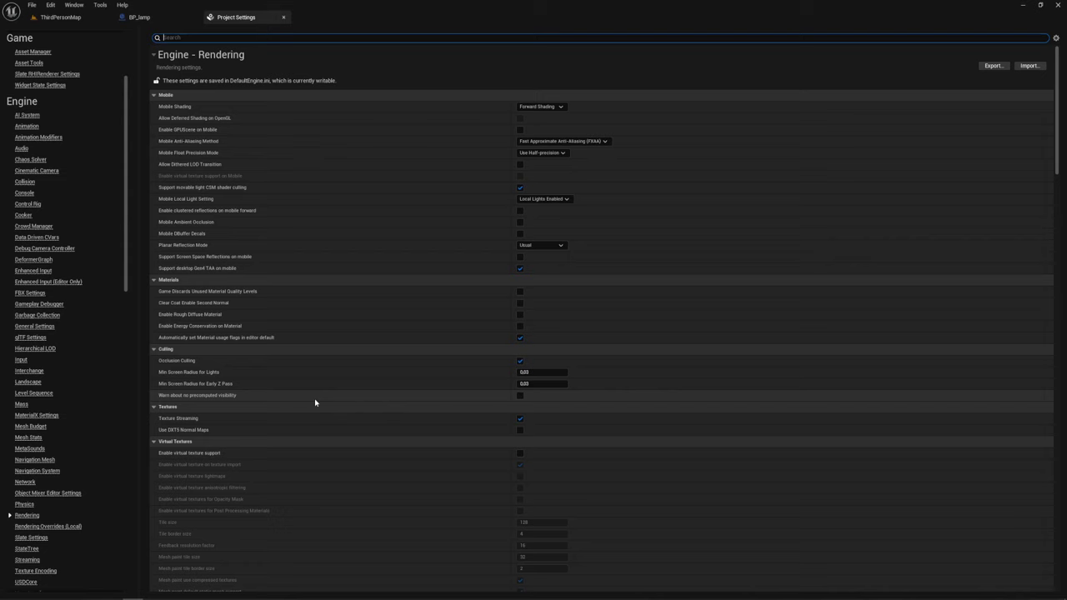
# Scroll to the Direct Lighting and Hardware Ray Tracing options and try the MegaLights checkbox
pyautogui.scroll(-3, 314, 399)
pyautogui.scroll(-3, 315, 399)
pyautogui.scroll(-3, 308, 375)
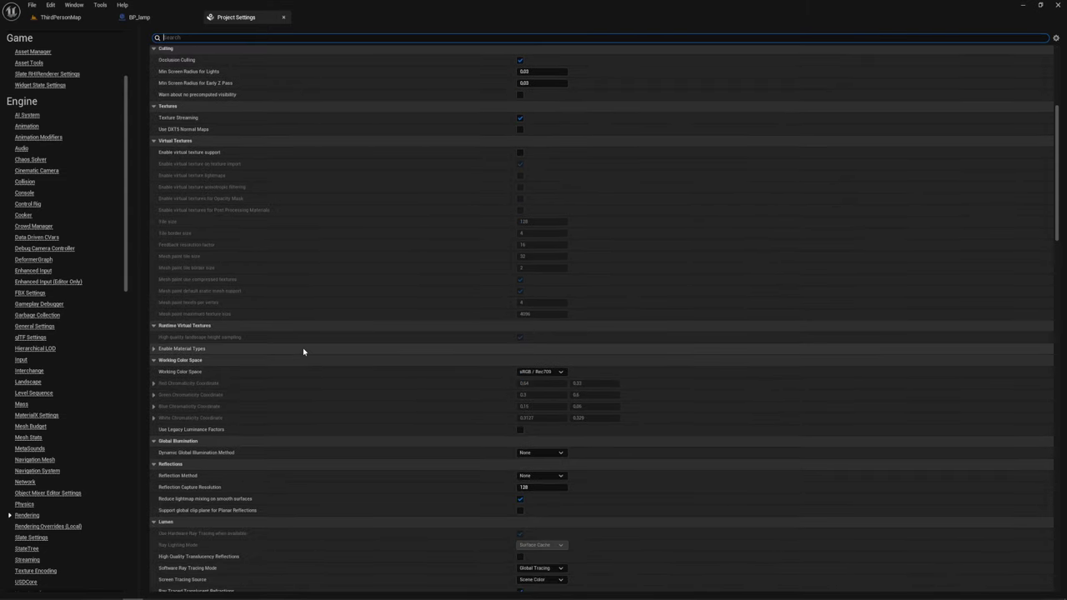
pyautogui.scroll(-3, 306, 347)
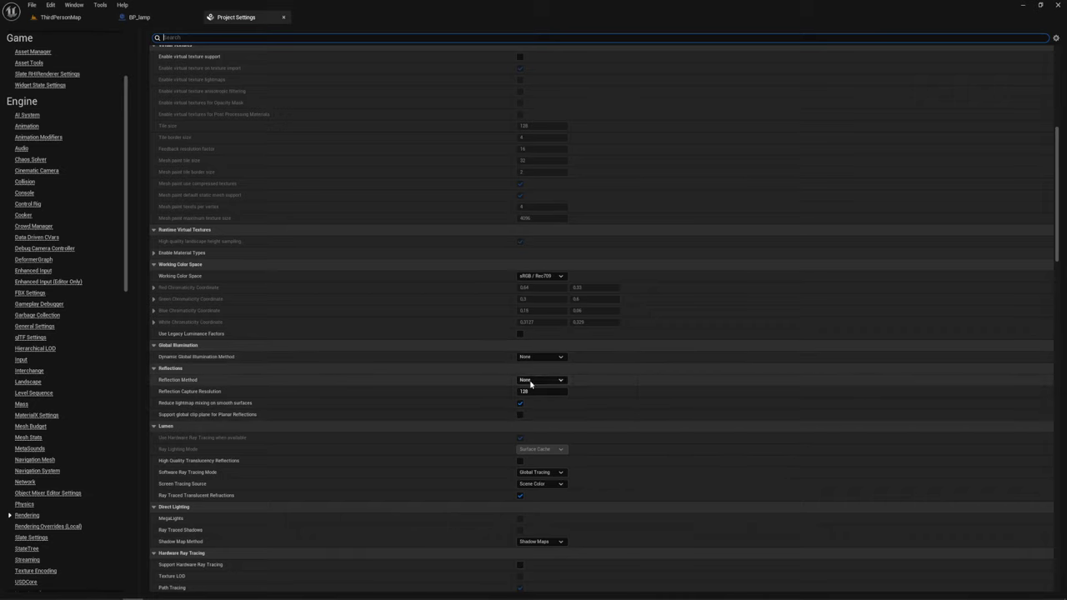
pyautogui.scroll(-1, 535, 382)
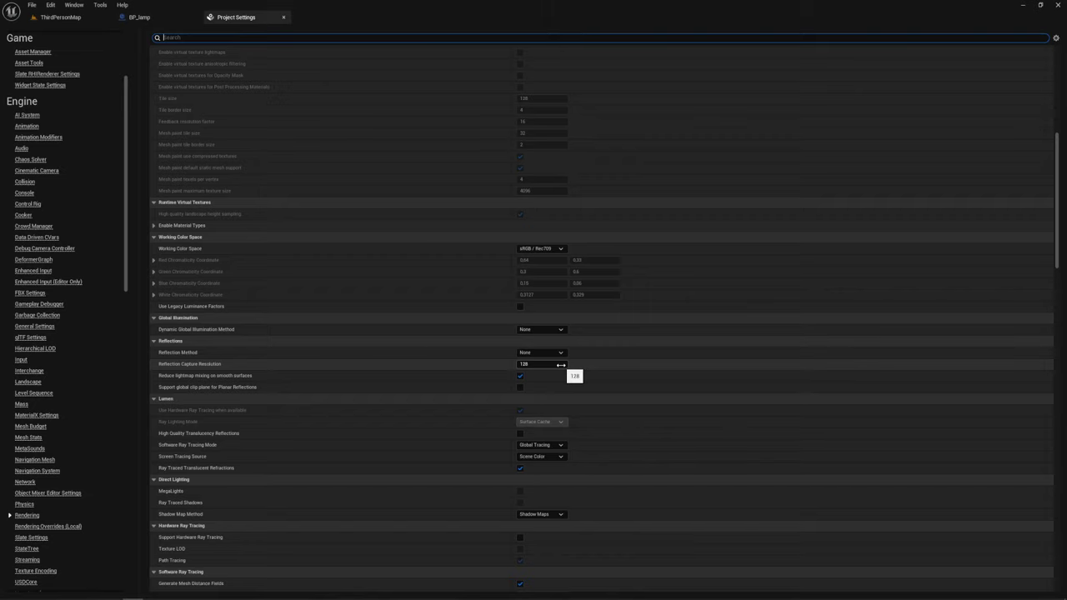
pyautogui.scroll(-1, 549, 369)
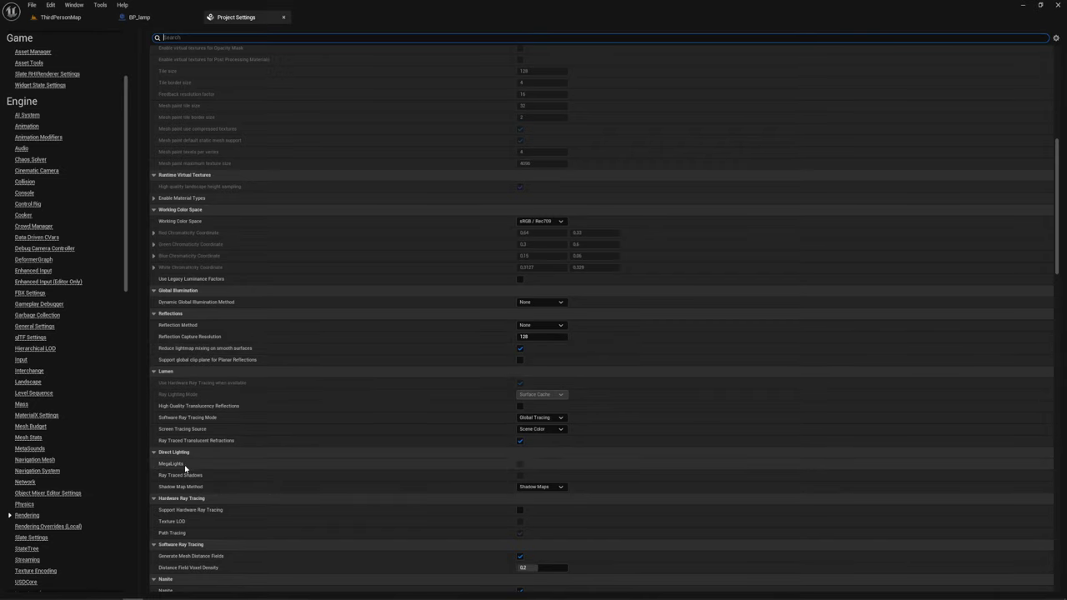
pyautogui.scroll(-2, 185, 469)
pyautogui.click(519, 410)
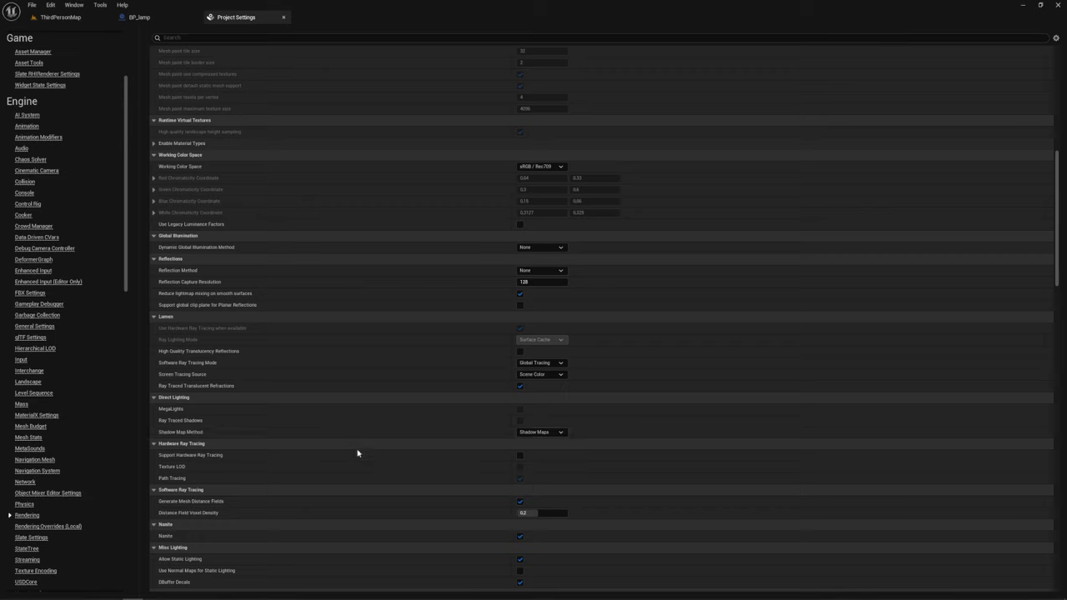
pyautogui.moveTo(175, 456)
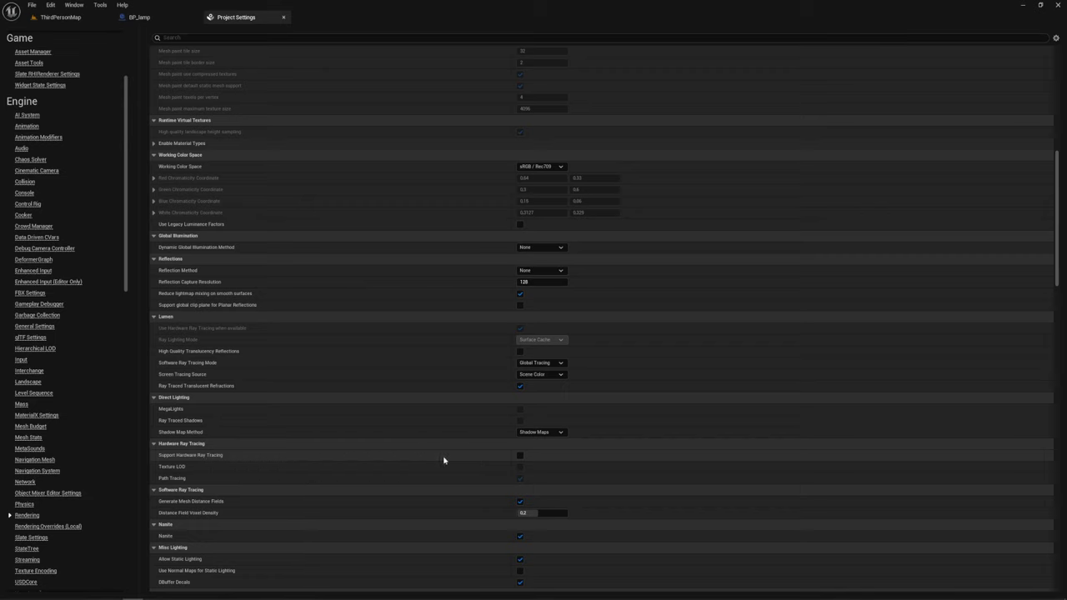
# Enable Support Hardware Ray Tracing with skin cache, check MegaLights, and restart the editor
pyautogui.click(519, 456)
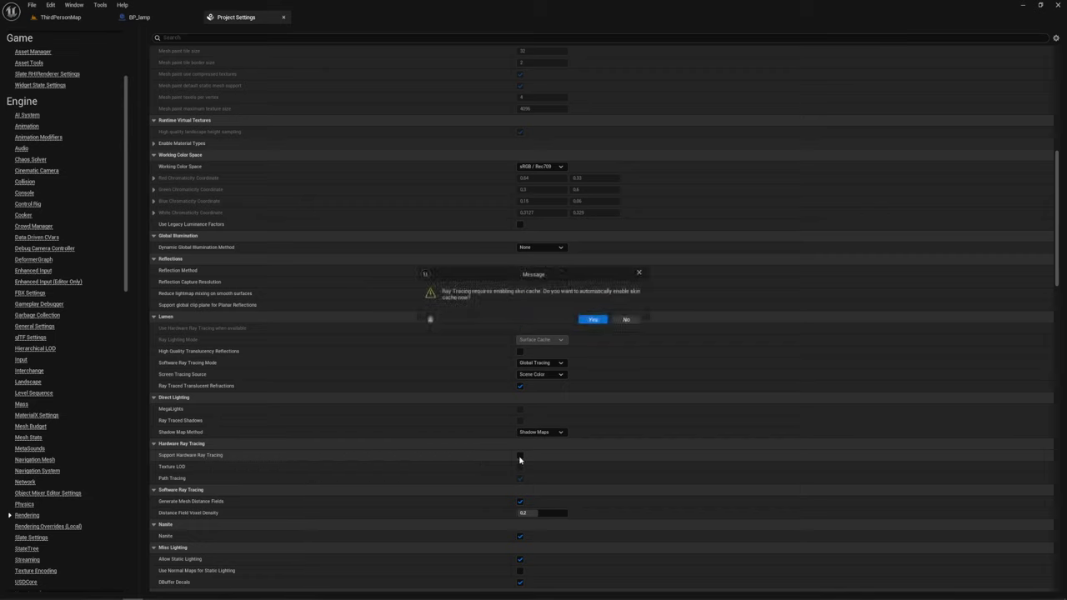
pyautogui.click(593, 320)
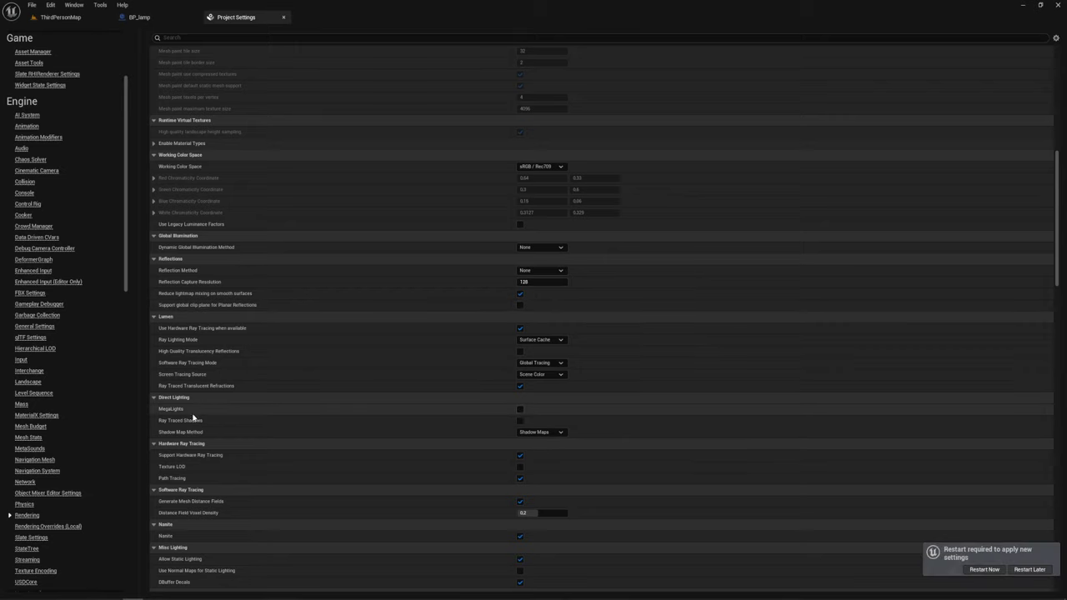
pyautogui.click(520, 409)
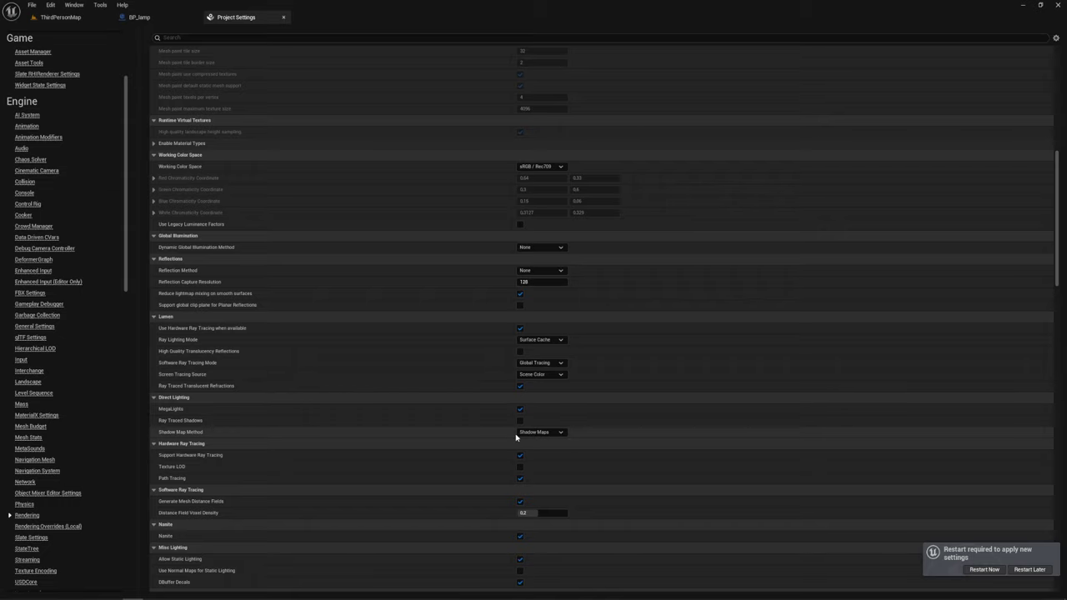
pyautogui.click(994, 570)
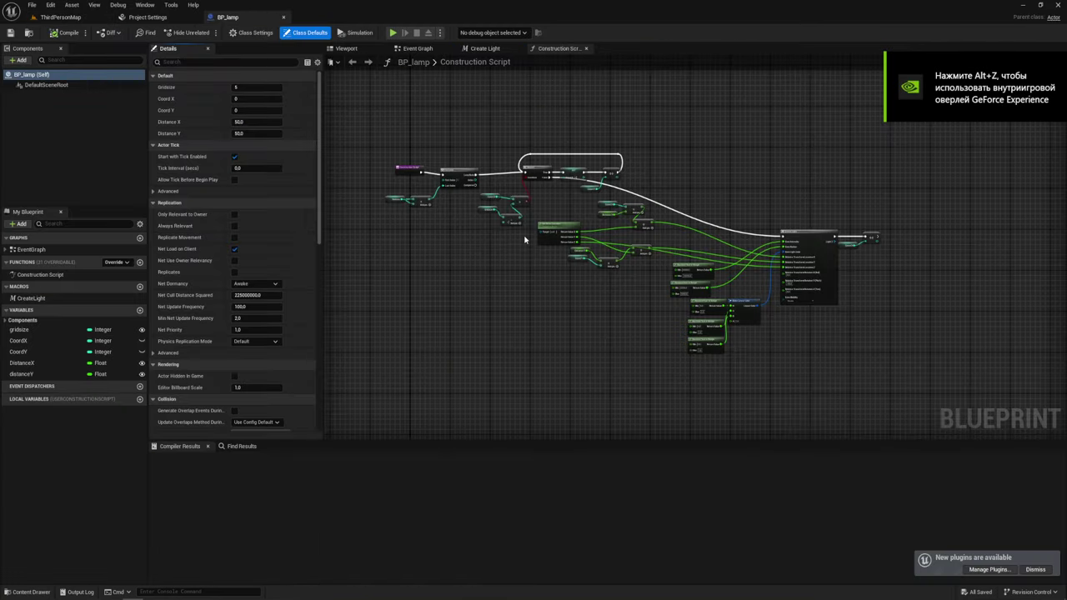
# Back in the ThirdPersonMap viewport, fly to the lit pillar and select the BP_lamp actor
pyautogui.click(60, 17)
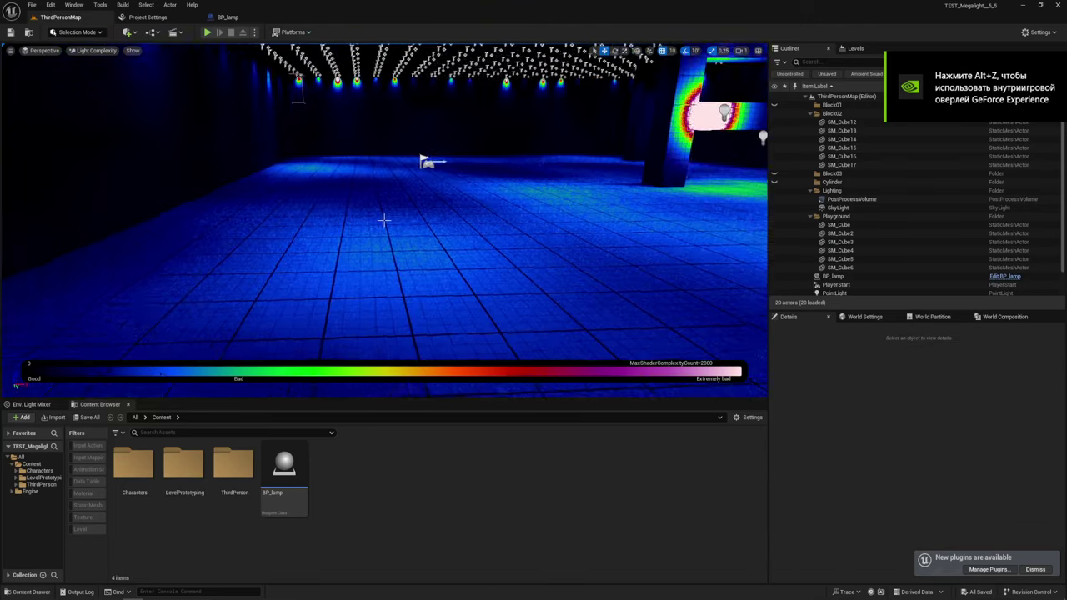
pyautogui.moveTo(384, 220); pyautogui.dragTo(384, 219, button='right')
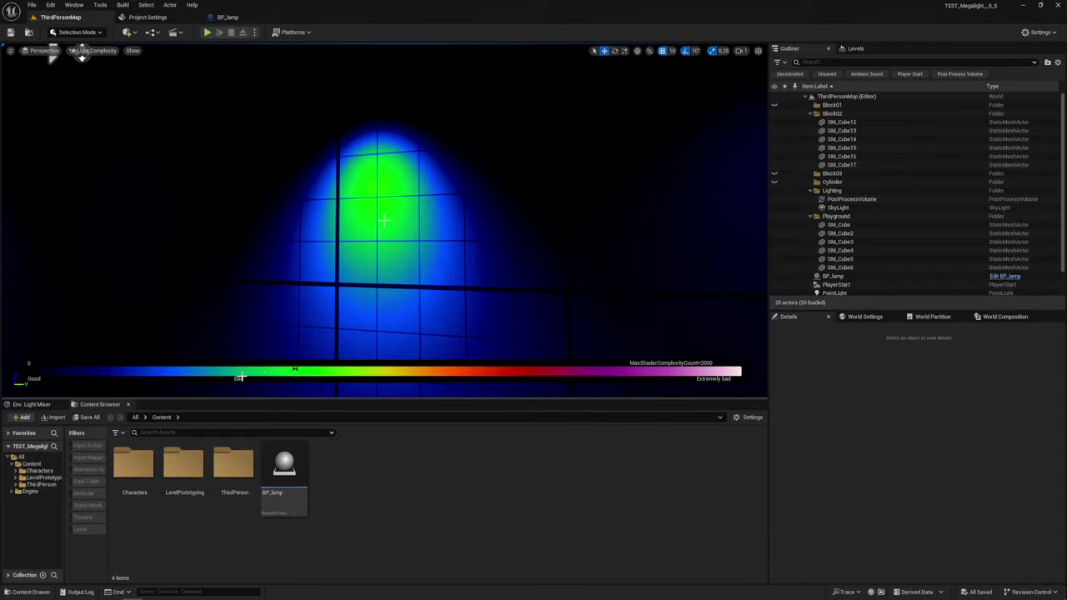
pyautogui.moveTo(384, 219); pyautogui.dragTo(383, 219, button='right')
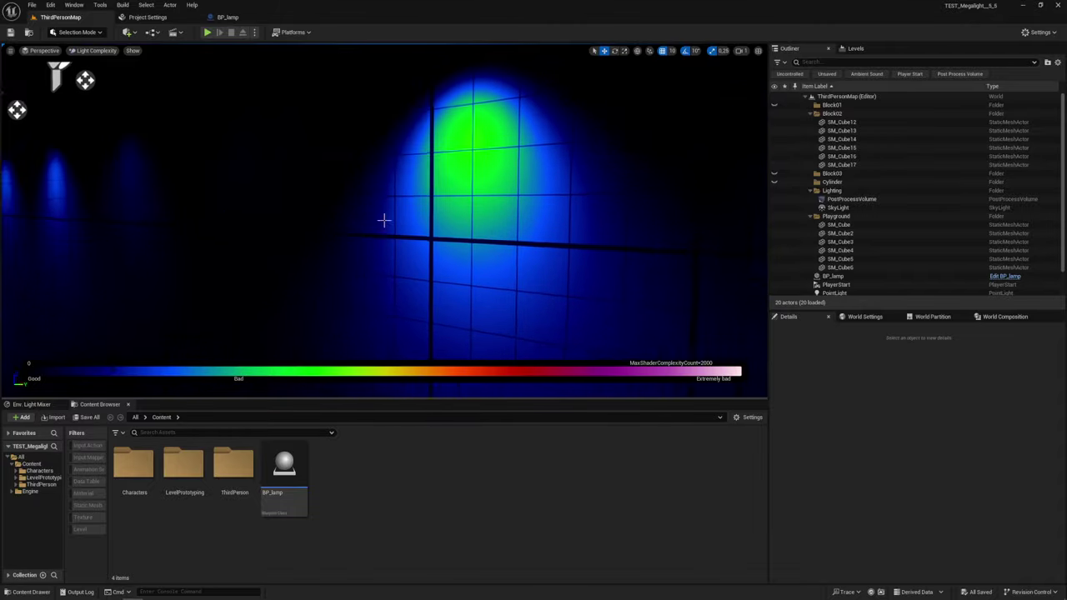
pyautogui.moveTo(384, 220); pyautogui.dragTo(383, 221, button='right')
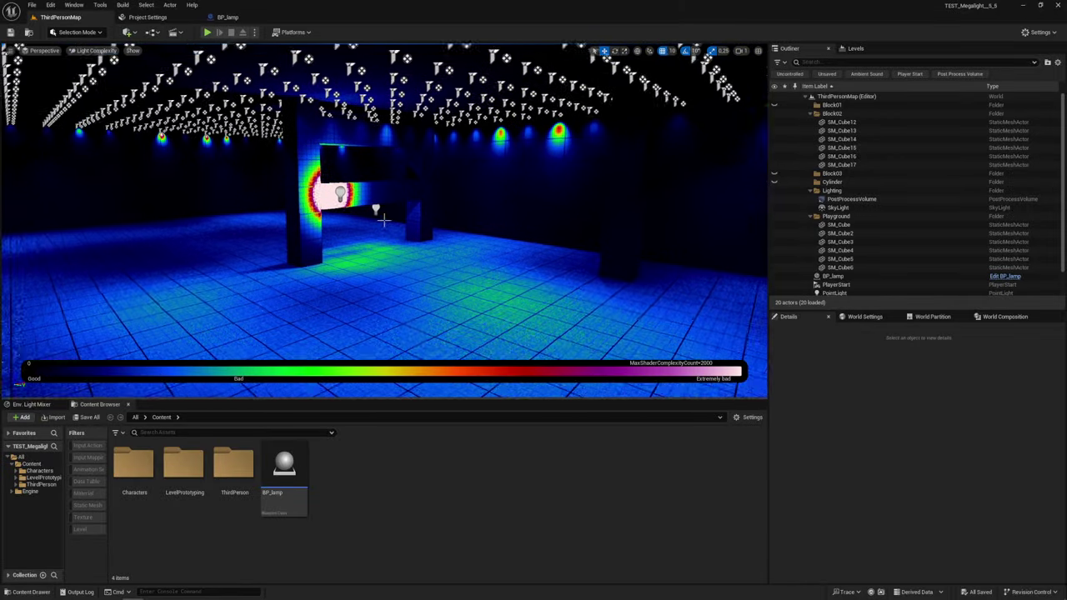
pyautogui.moveTo(446, 285); pyautogui.dragTo(446, 286, button='right')
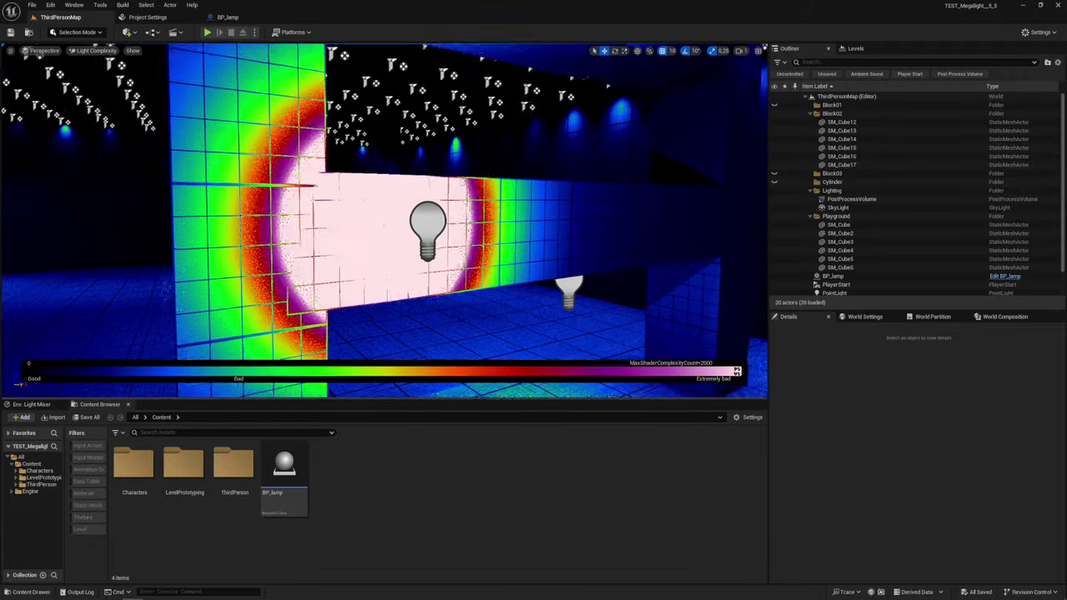
pyautogui.click(408, 221)
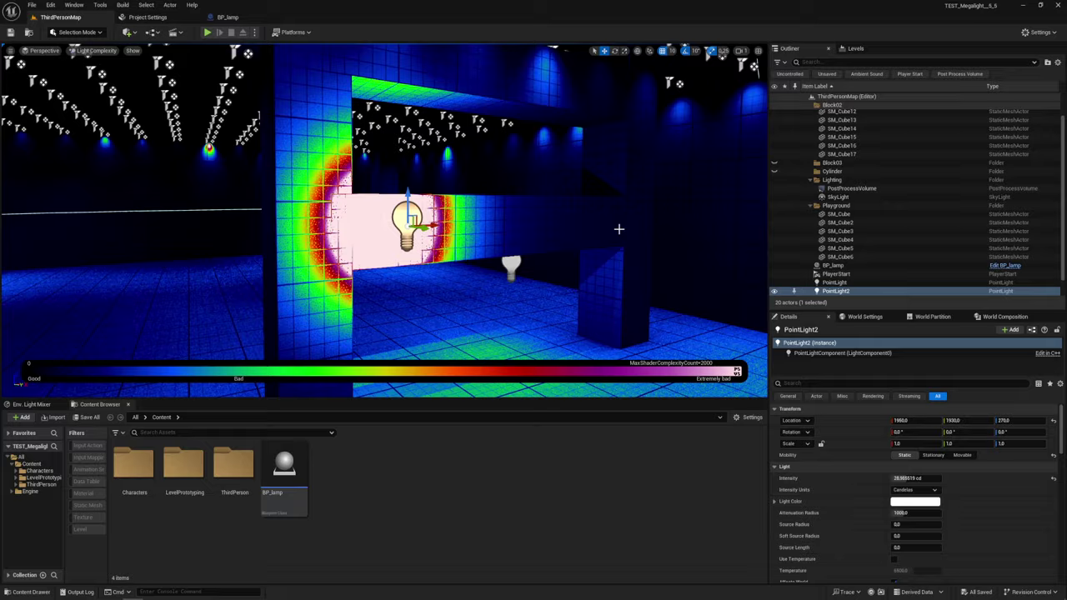
pyautogui.moveTo(618, 229); pyautogui.dragTo(385, 220, button='right')
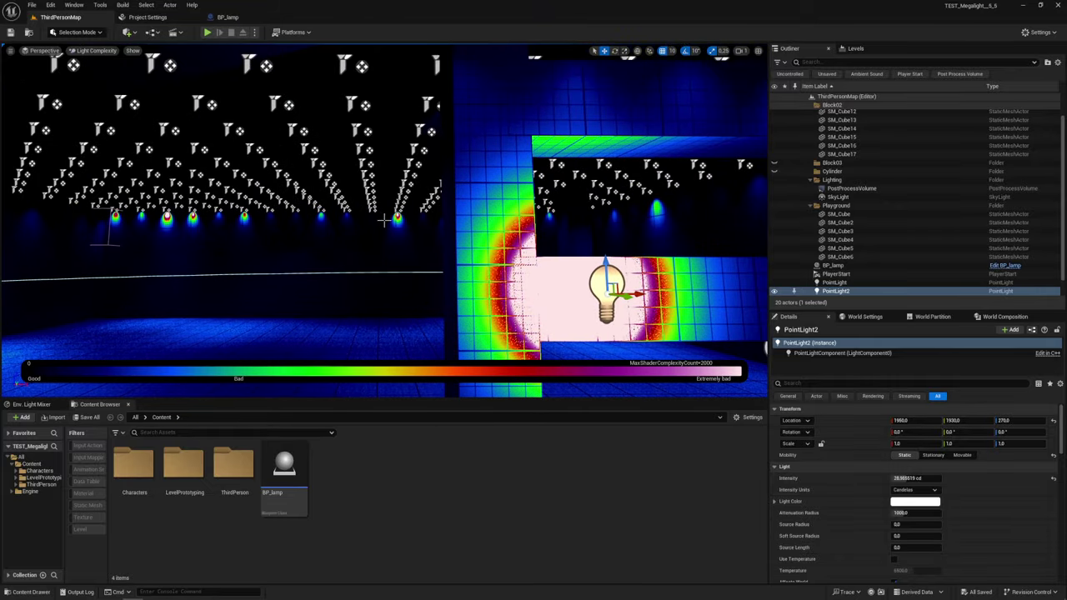
pyautogui.click(379, 265)
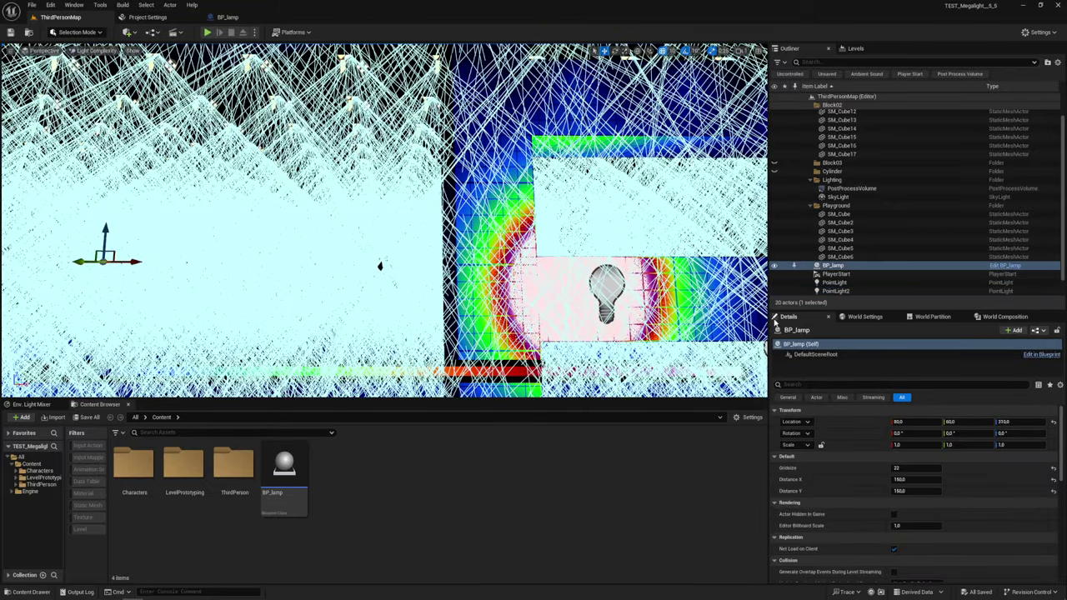
pyautogui.doubleClick(633, 228)
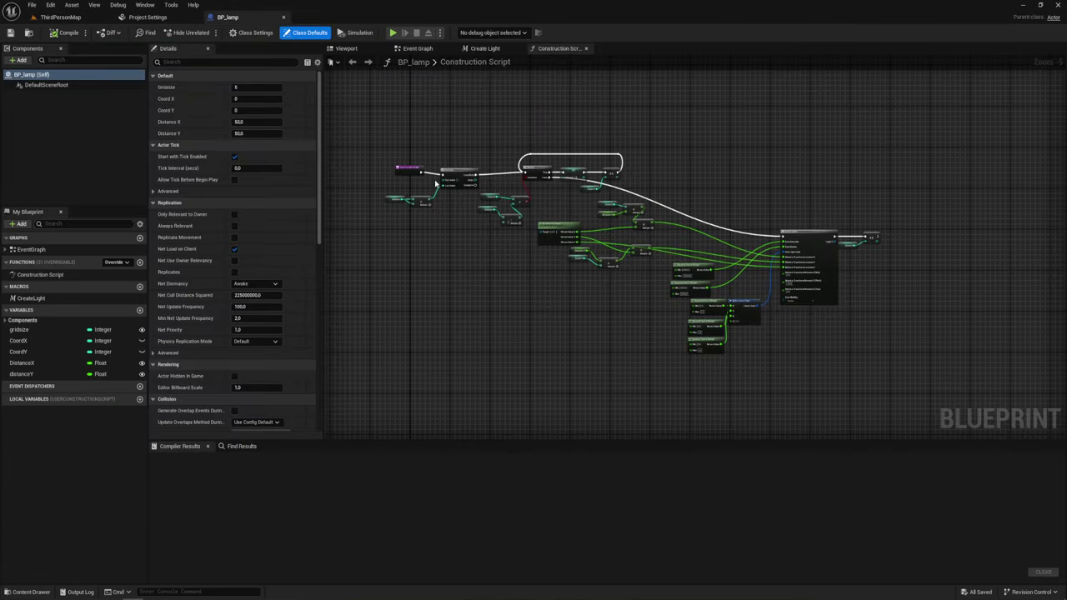
pyautogui.scroll(2, 470, 244)
pyautogui.scroll(2, 677, 286)
pyautogui.scroll(2, 706, 326)
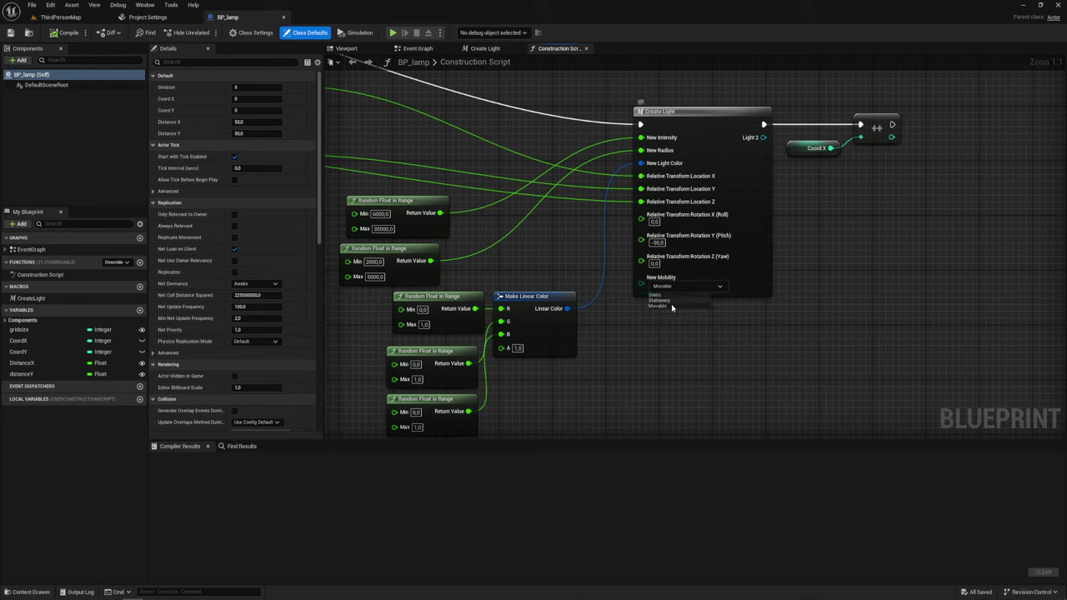
pyautogui.click(677, 288)
pyautogui.click(723, 333)
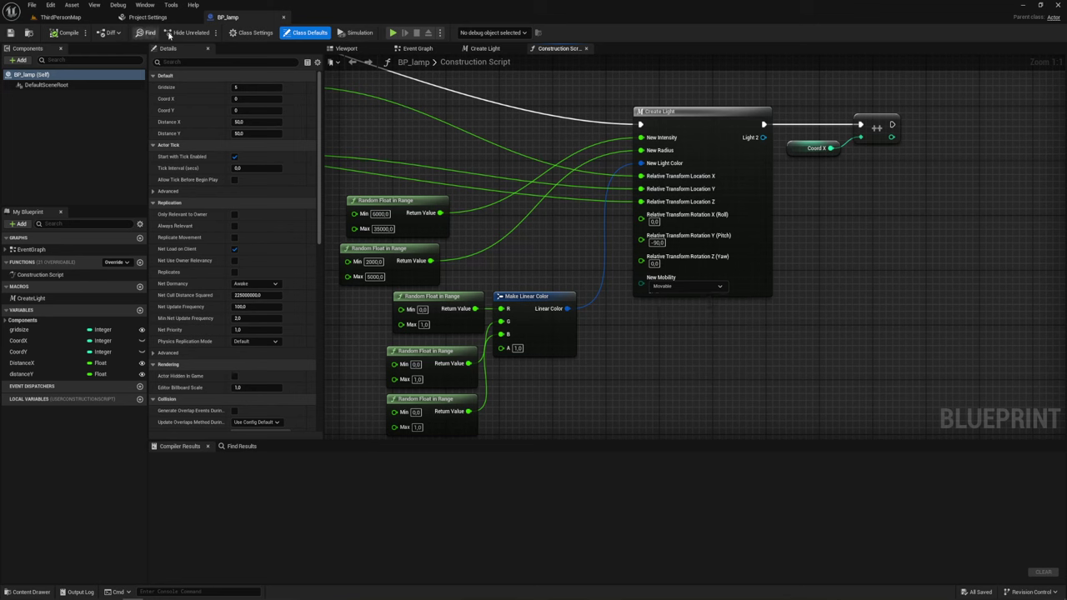
pyautogui.click(60, 17)
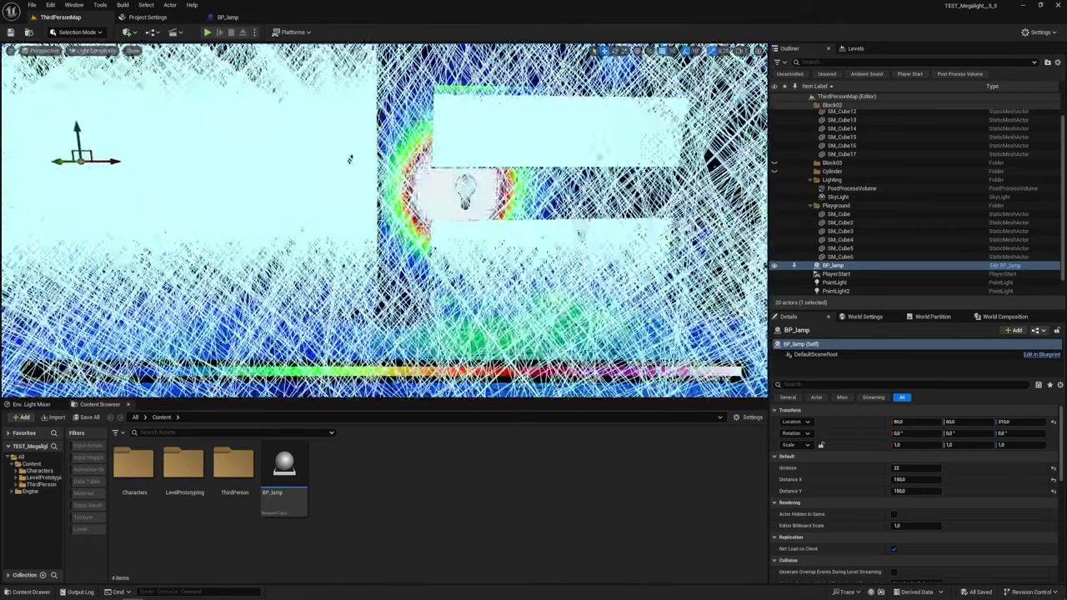
# Select PointLight2, set its Mobility to Movable, and review its light details
pyautogui.click(384, 194)
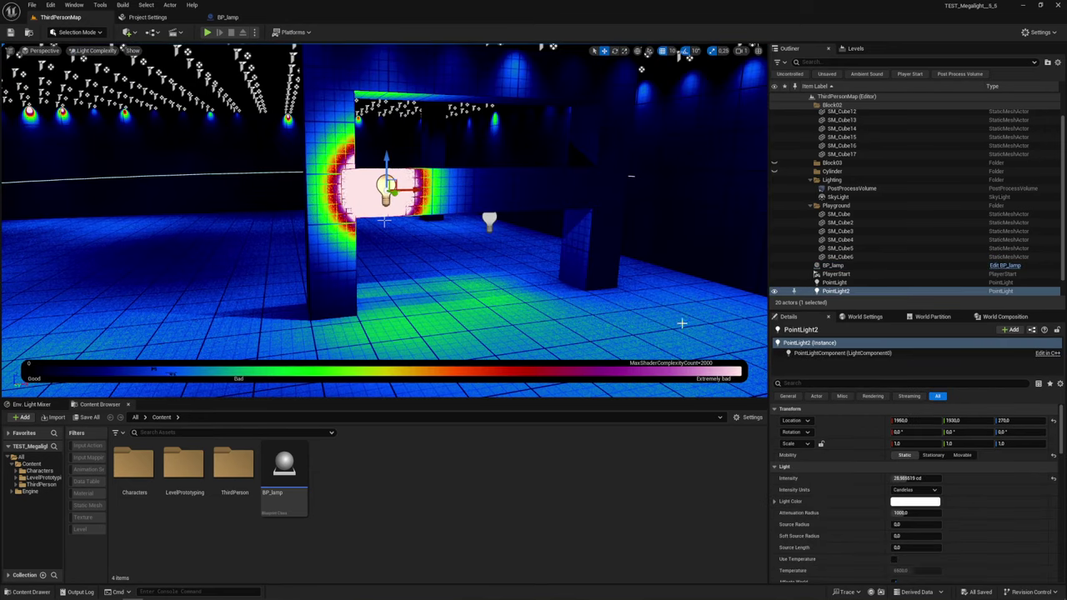
pyautogui.click(963, 455)
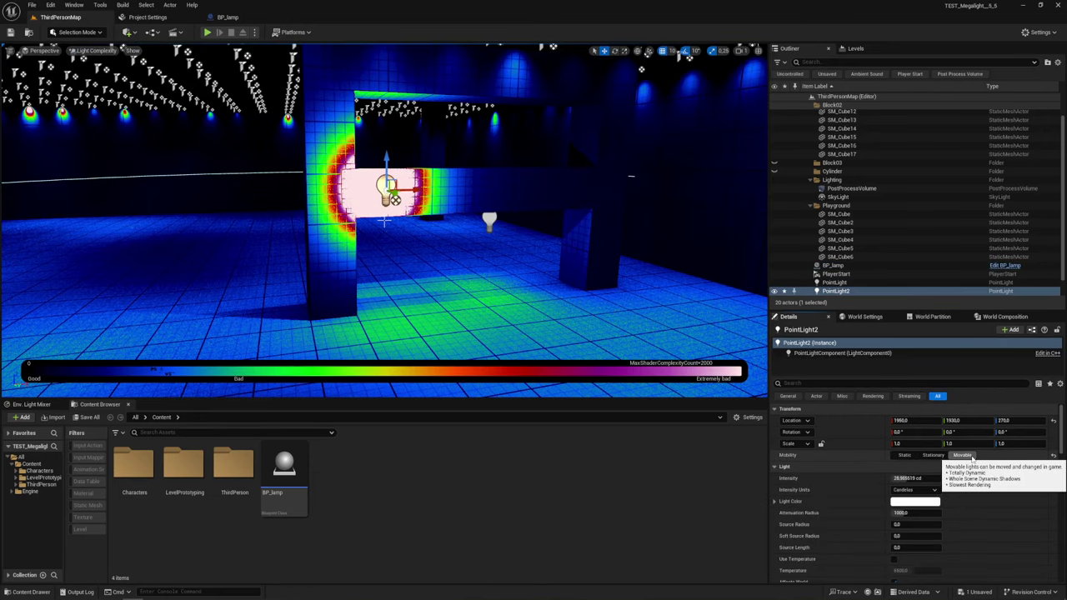
pyautogui.scroll(-5, 950, 471)
pyautogui.scroll(-5, 941, 475)
pyautogui.scroll(-5, 936, 480)
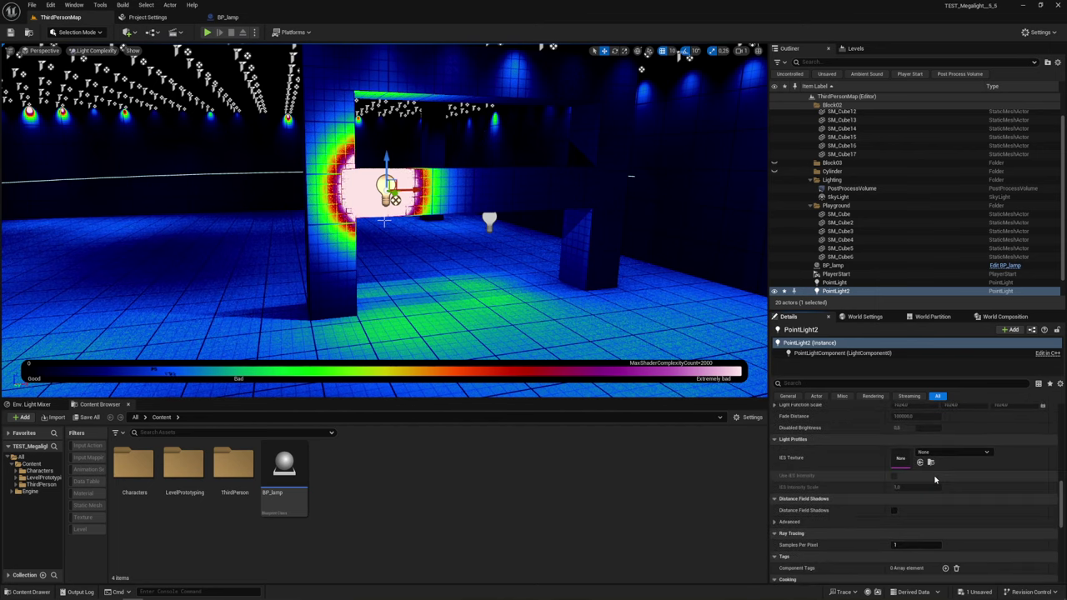
pyautogui.scroll(-3, 935, 480)
pyautogui.scroll(-3, 935, 480)
pyautogui.scroll(-3, 935, 480)
pyautogui.scroll(-3, 935, 480)
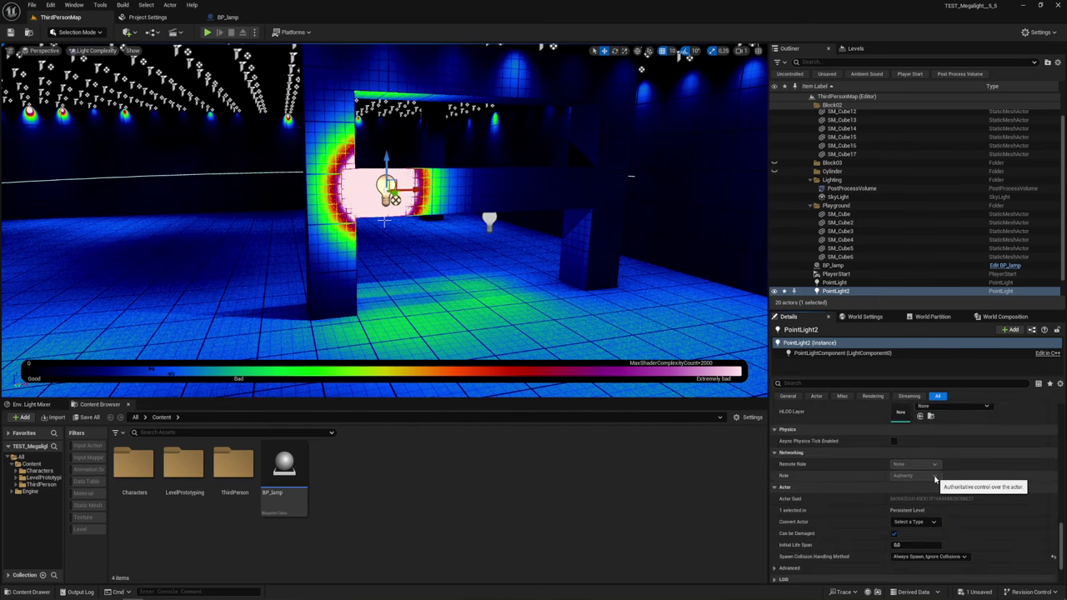
pyautogui.scroll(-2, 936, 480)
pyautogui.scroll(4, 936, 480)
pyautogui.scroll(4, 935, 480)
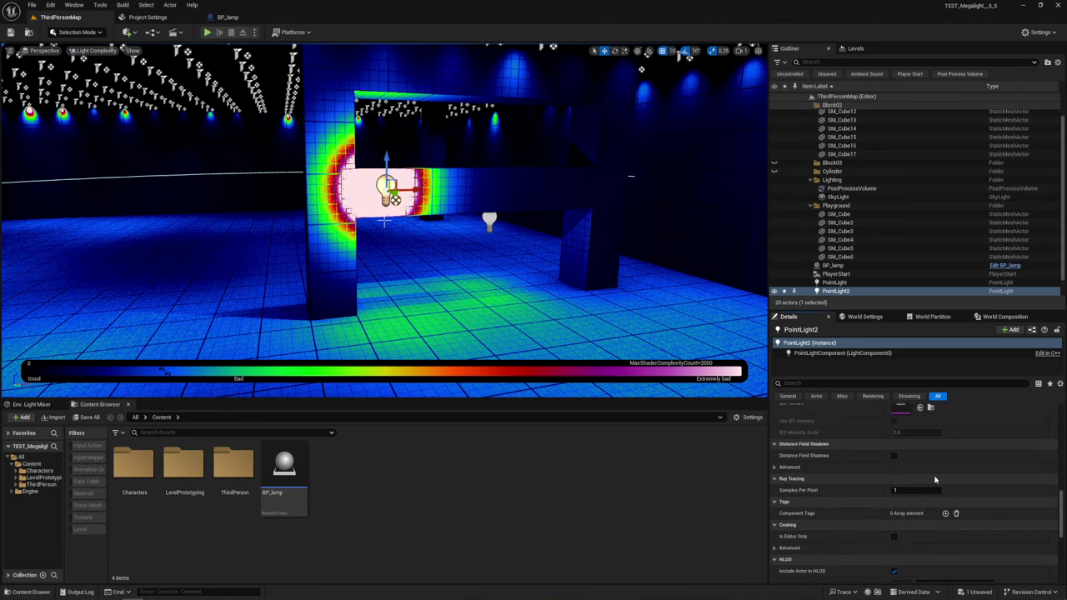
pyautogui.scroll(3, 935, 480)
pyautogui.scroll(3, 936, 480)
pyautogui.scroll(3, 935, 480)
pyautogui.scroll(3, 935, 480)
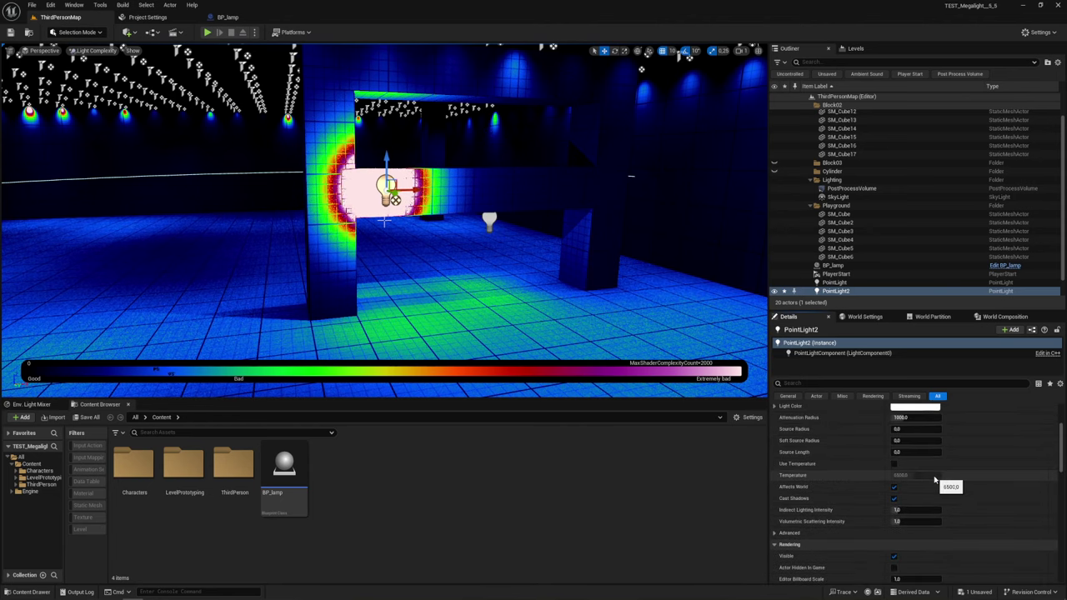
pyautogui.scroll(1, 875, 467)
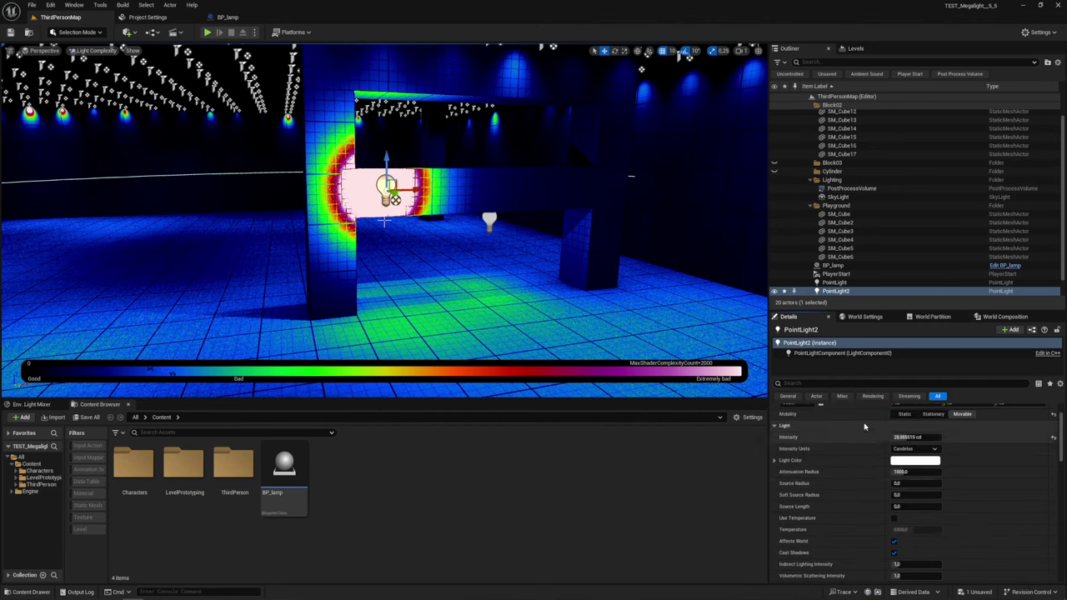
pyautogui.scroll(1, 864, 426)
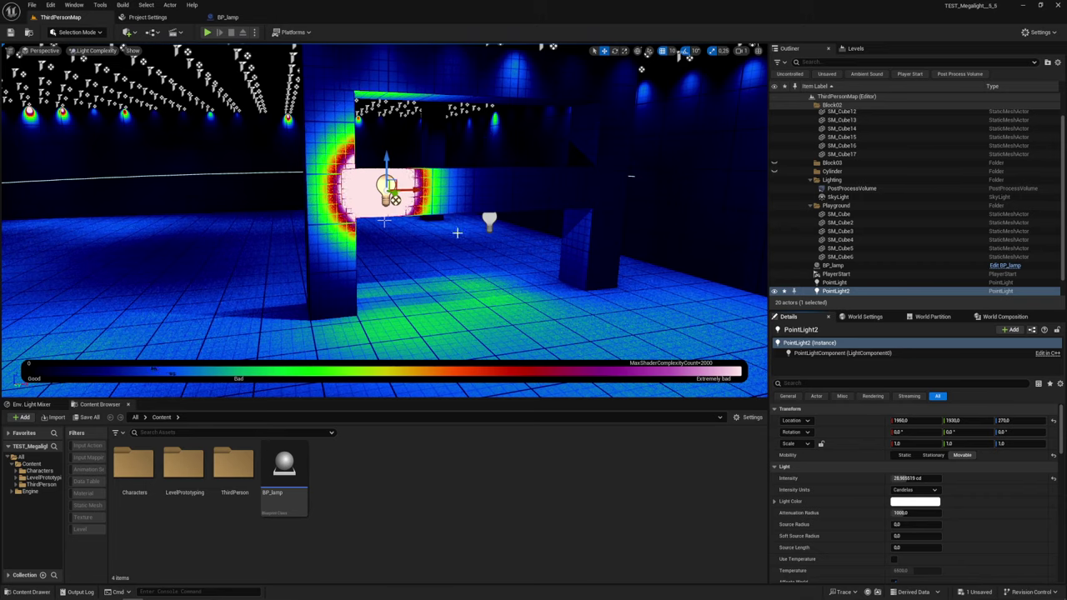
pyautogui.moveTo(457, 233); pyautogui.dragTo(417, 233, button='right')
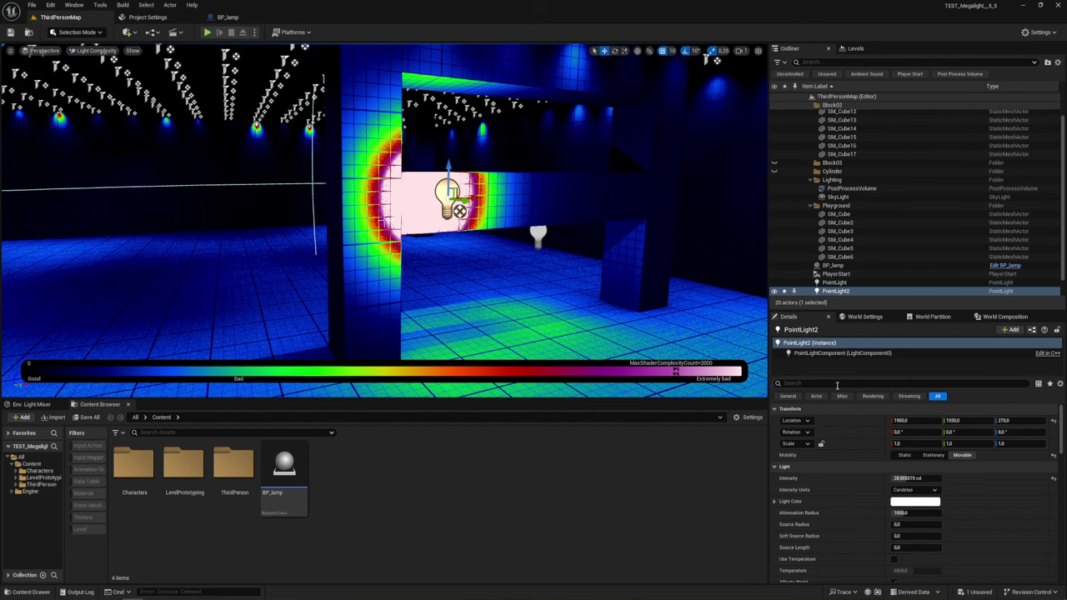
# Expand PointLight2's Light > Advanced section, keeping Allow MegaLights on and MegaLights Shadow Method at Default
pyautogui.scroll(-1, 833, 479)
pyautogui.scroll(-1, 829, 476)
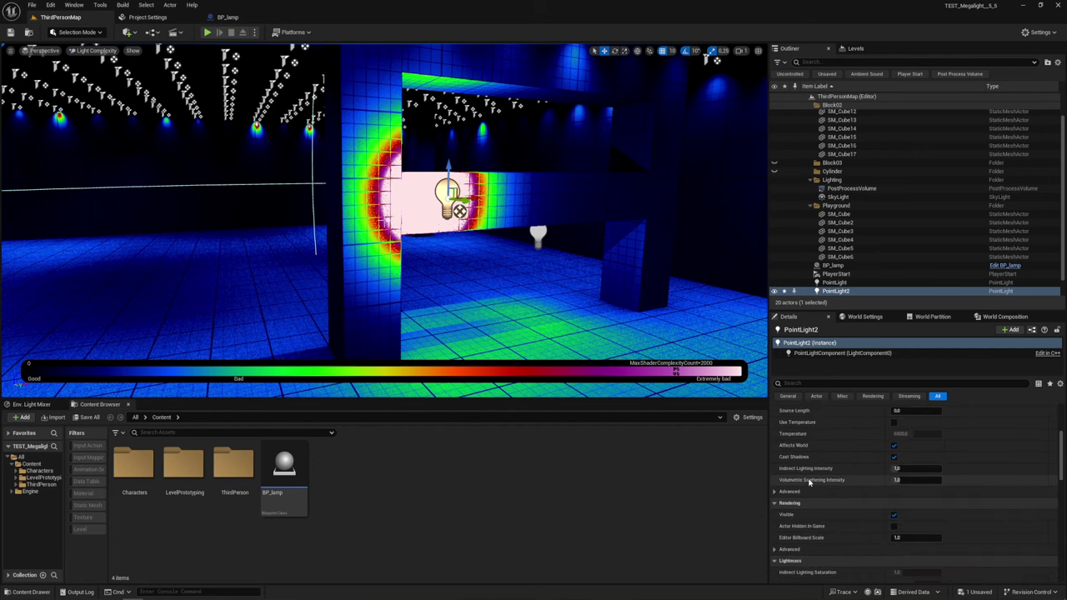
pyautogui.scroll(-1, 821, 462)
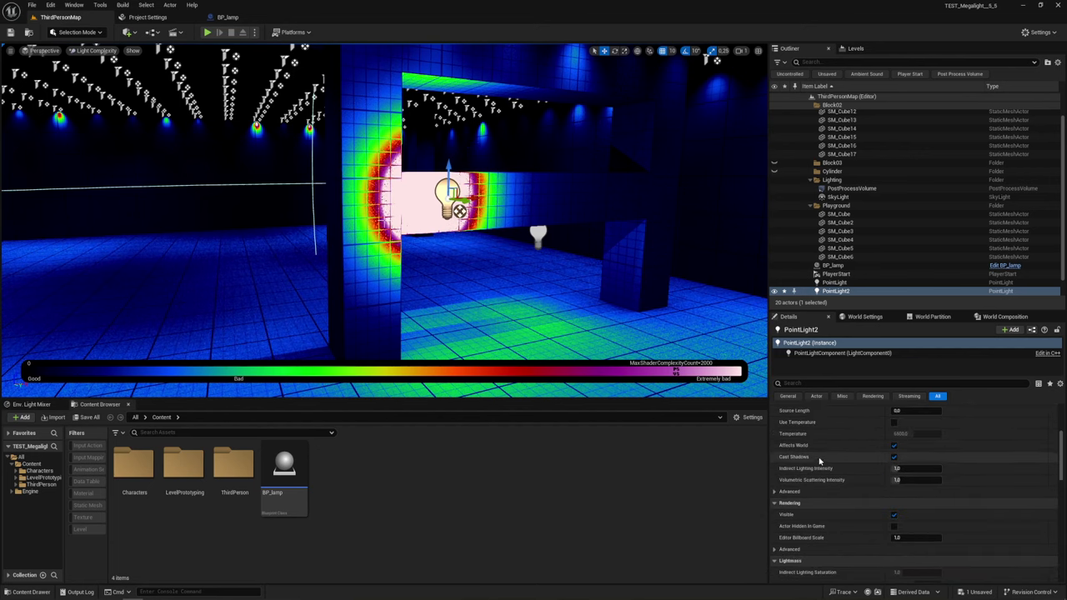
pyautogui.click(775, 491)
pyautogui.scroll(-3, 838, 497)
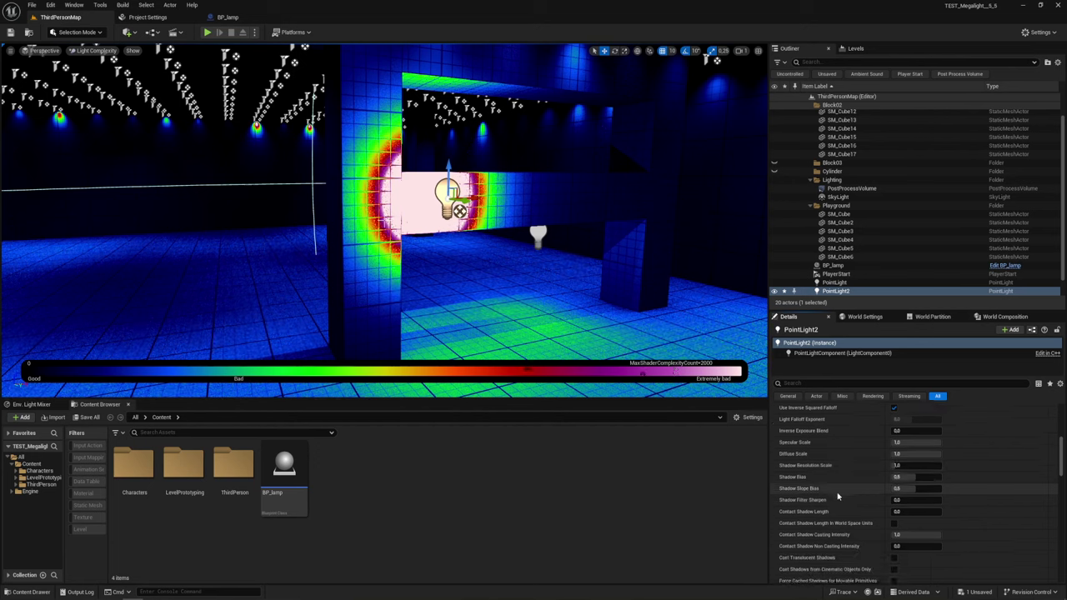
pyautogui.scroll(-1, 838, 497)
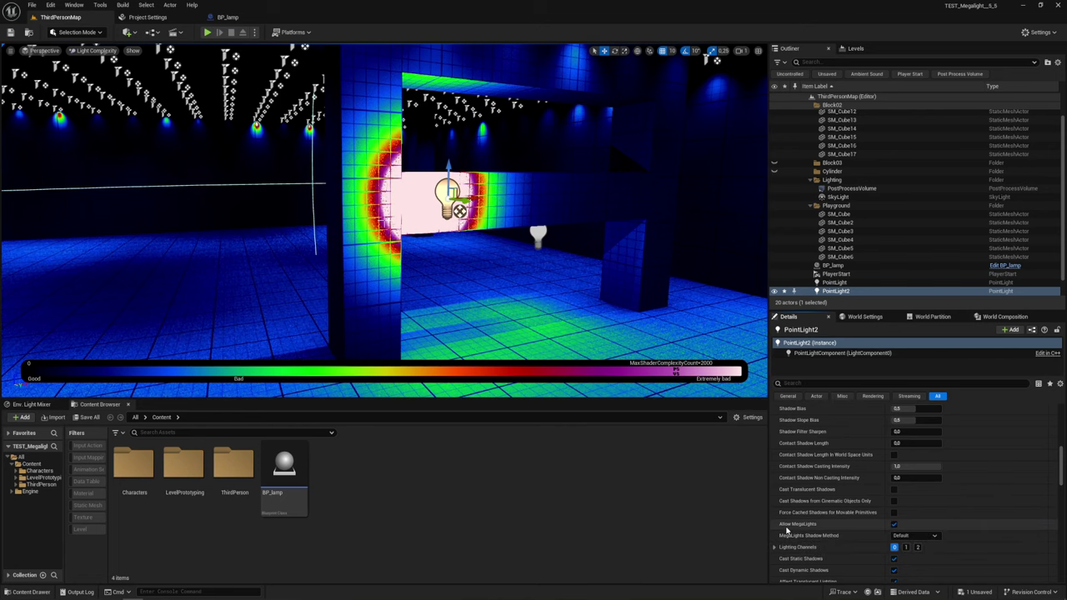
pyautogui.scroll(1, 831, 535)
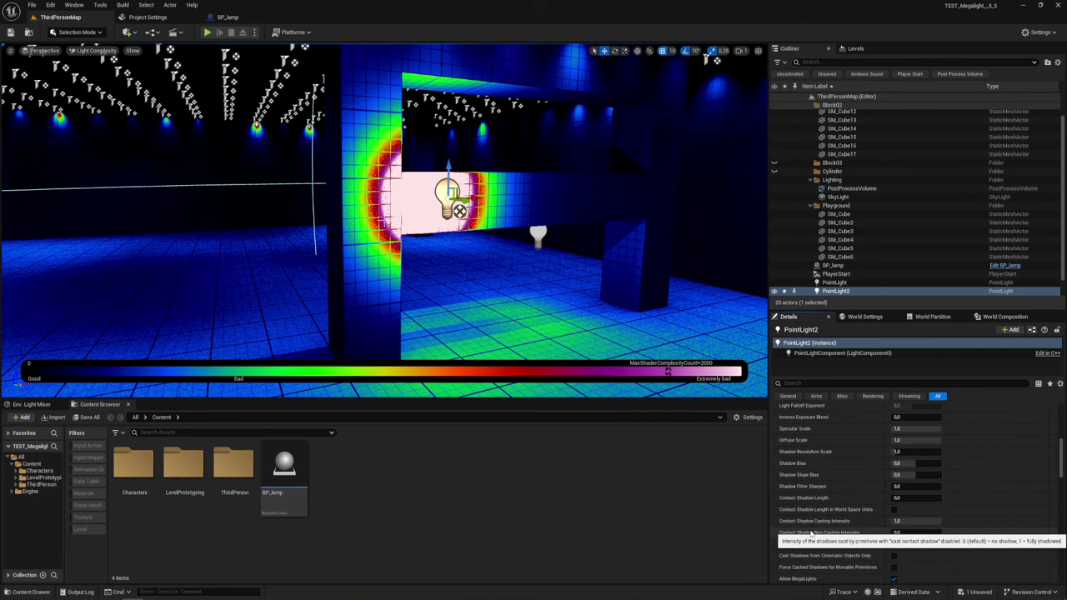
pyautogui.scroll(-1, 815, 527)
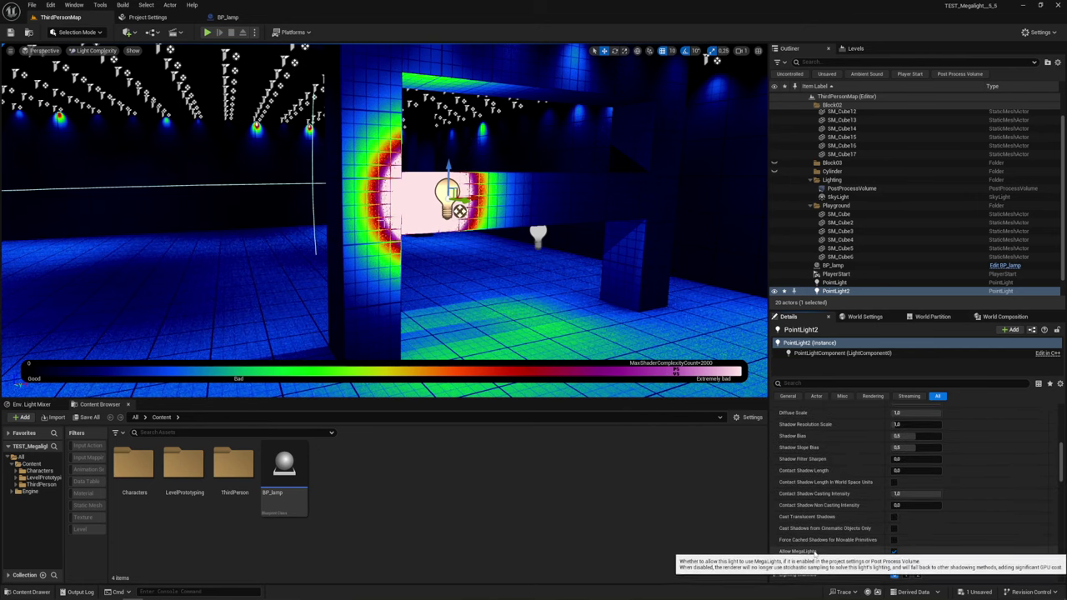
pyautogui.scroll(-1, 838, 552)
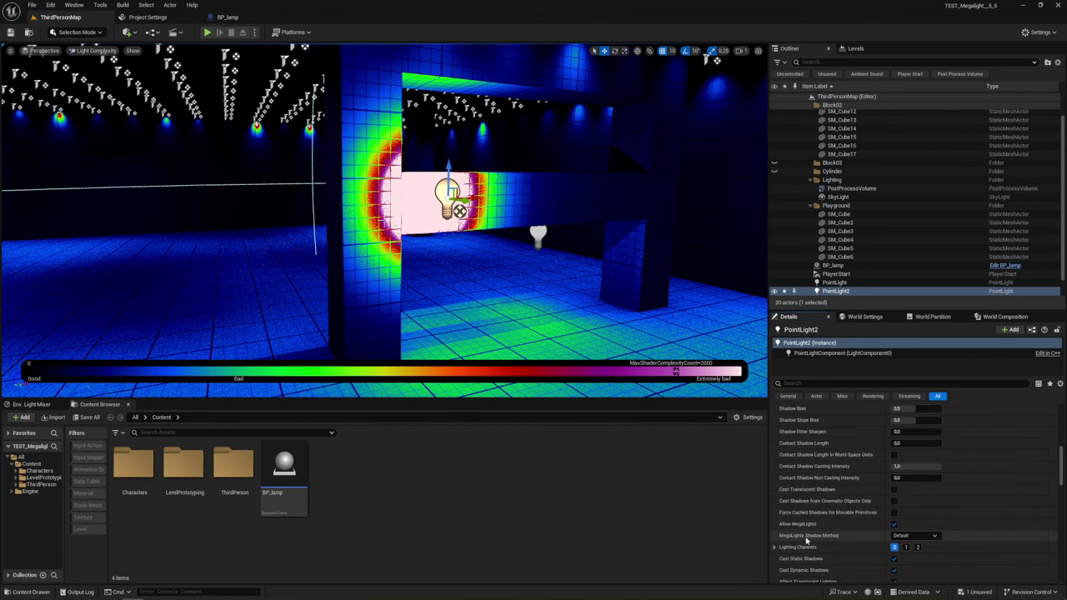
pyautogui.click(917, 536)
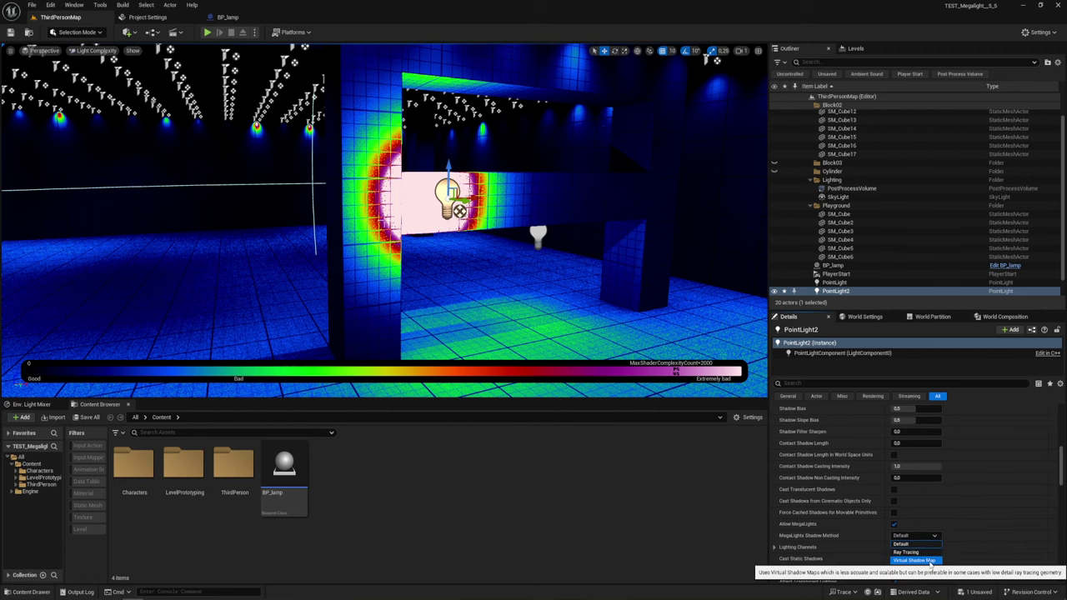
pyautogui.click(924, 543)
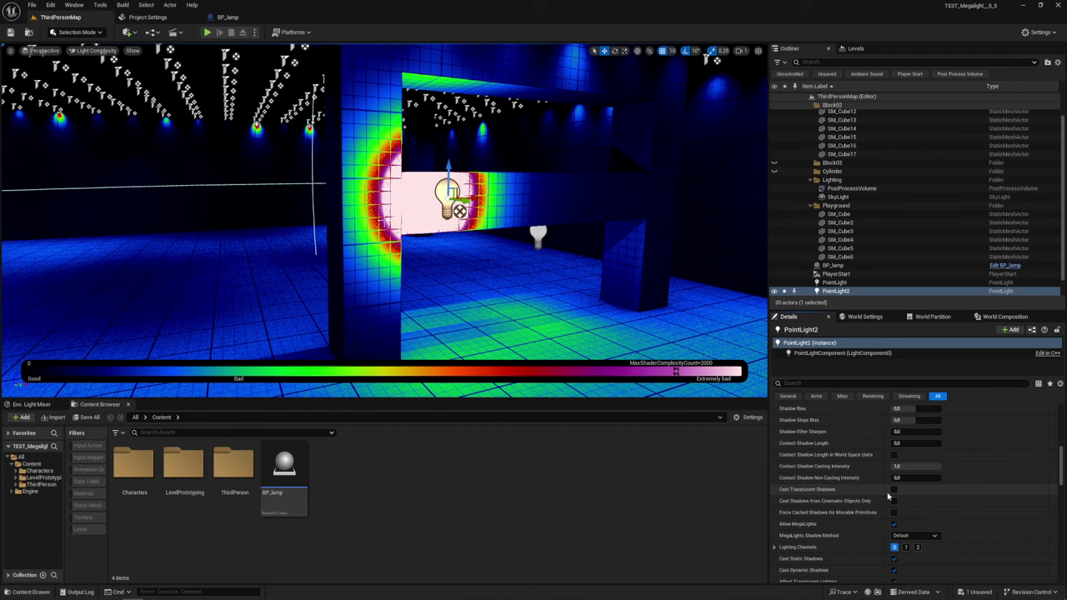
pyautogui.click(916, 536)
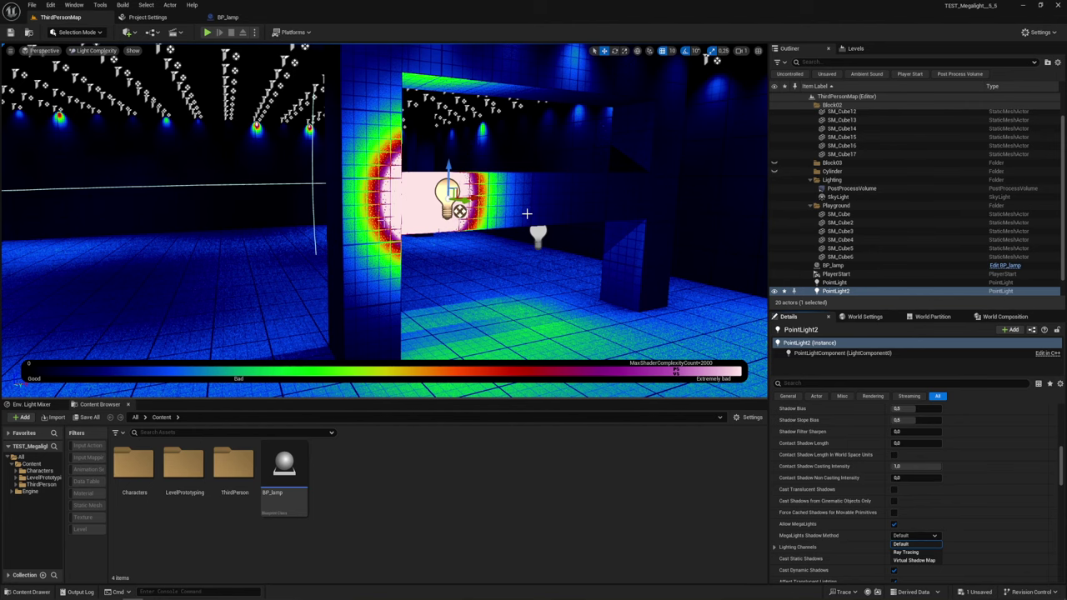
pyautogui.moveTo(527, 215); pyautogui.dragTo(383, 220, button='right')
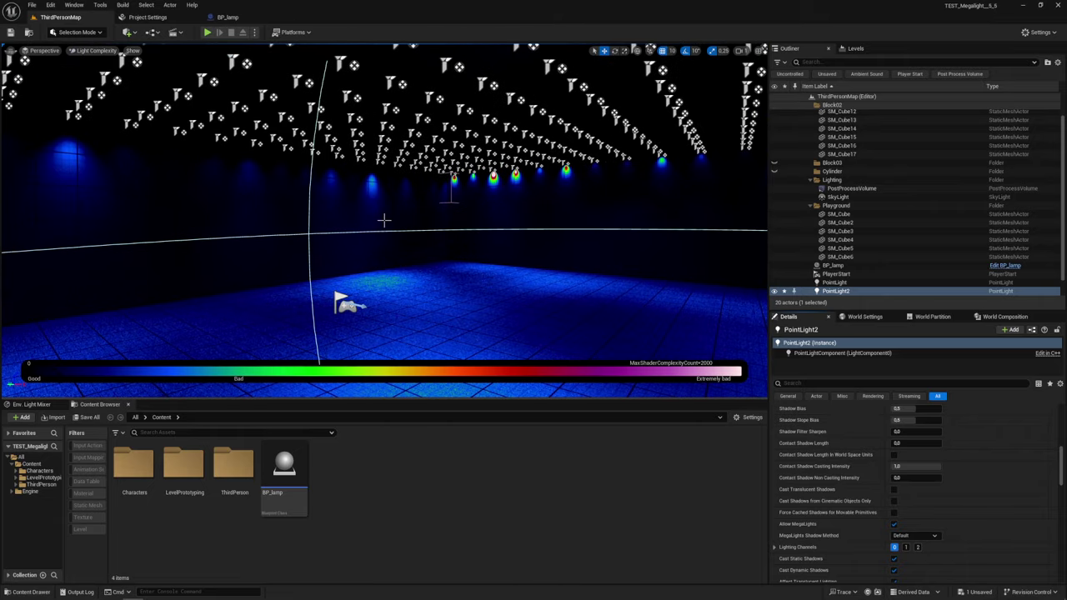
pyautogui.moveTo(383, 219); pyautogui.dragTo(384, 219, button='right')
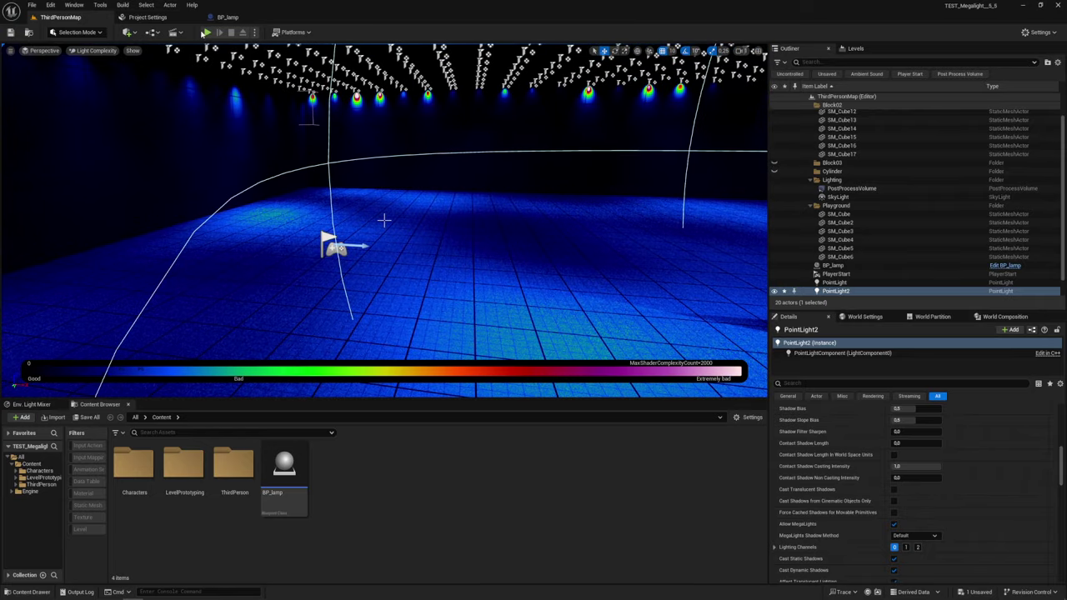
# Briefly start and stop play, then enable the viewport's FPS readout
pyautogui.click(205, 32)
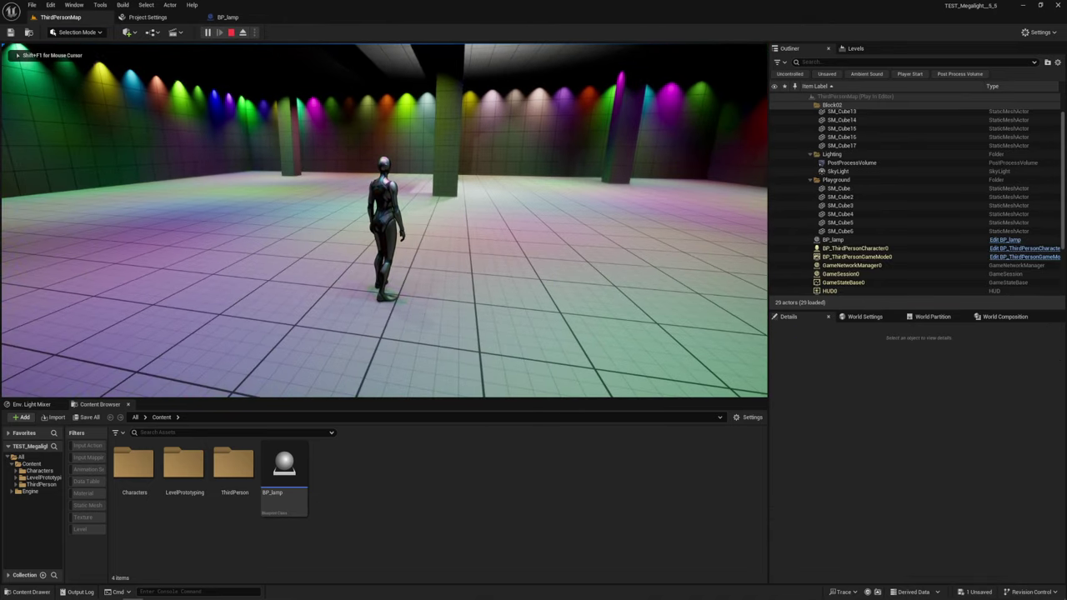
pyautogui.press('Escape')
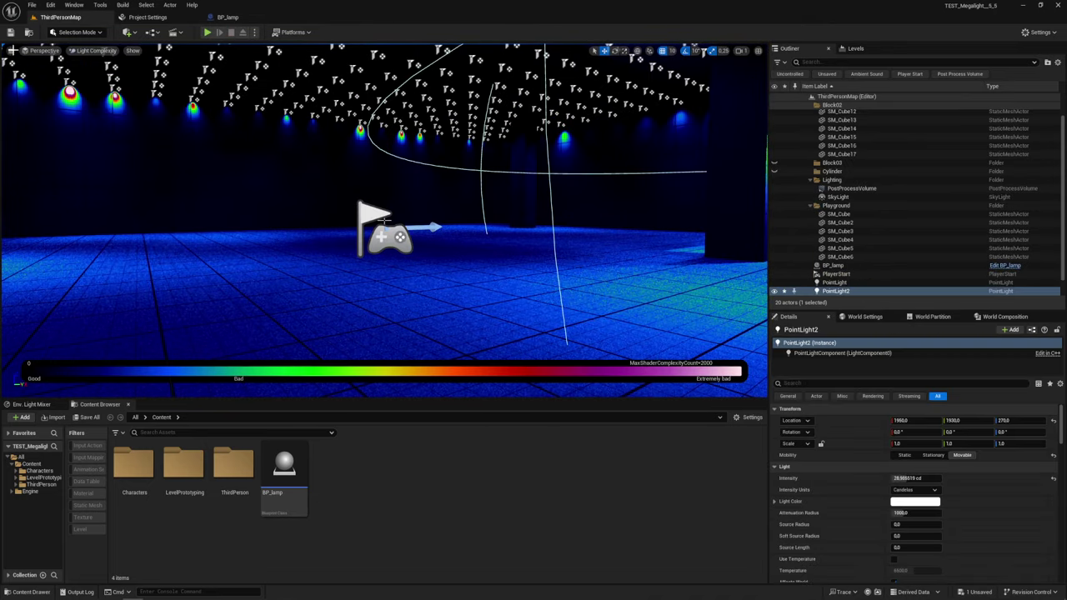
pyautogui.click(12, 50)
pyautogui.click(50, 111)
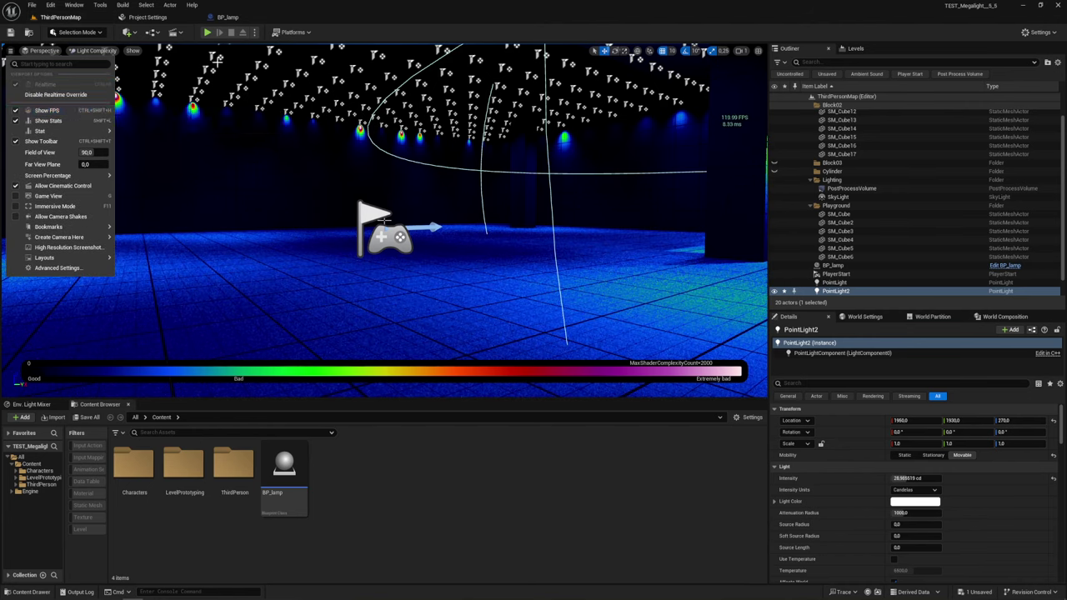
# Start Play in Editor, capture the game camera, and go fullscreen with F11
pyautogui.click(209, 34)
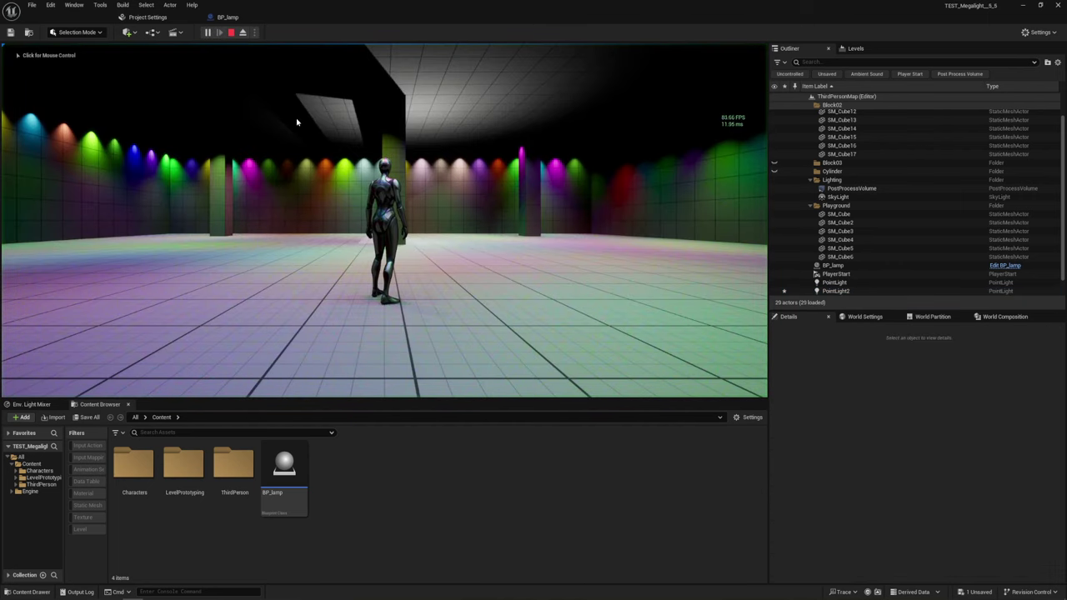
pyautogui.click(297, 122)
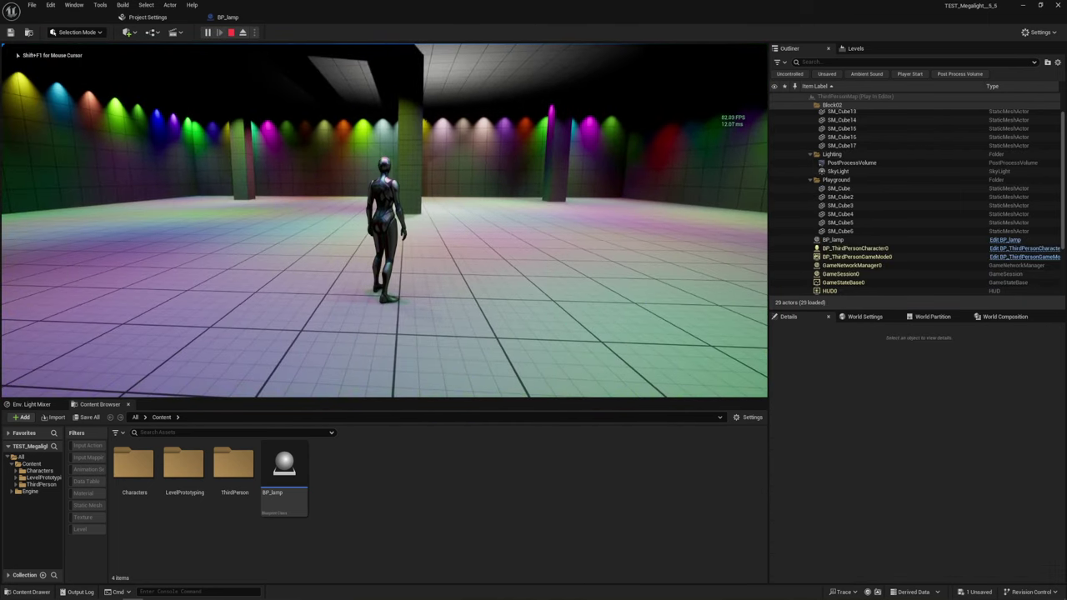
pyautogui.press('F11')
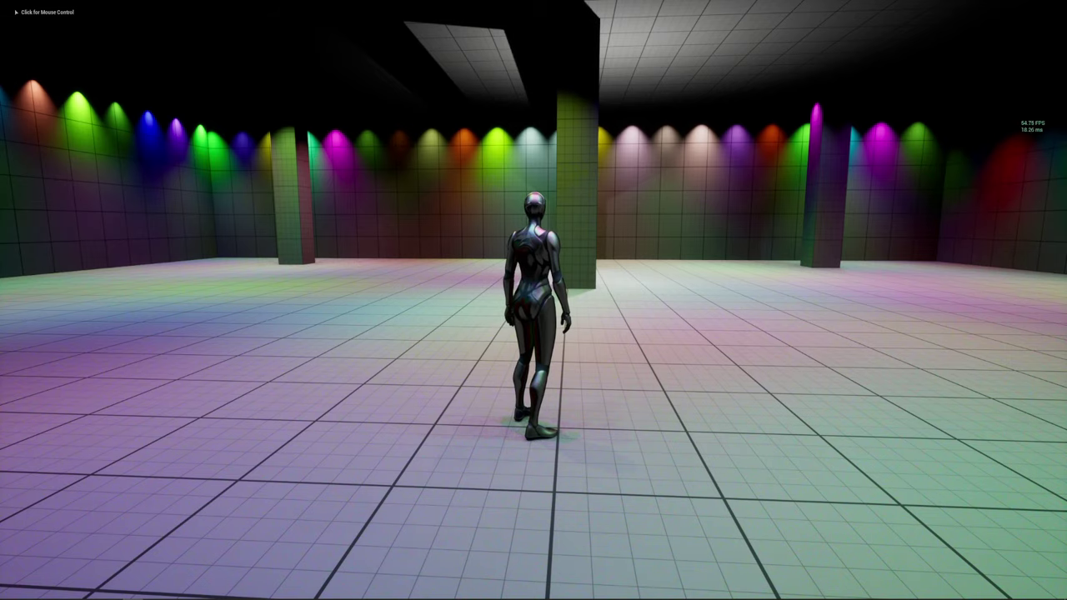
pyautogui.click(533, 300)
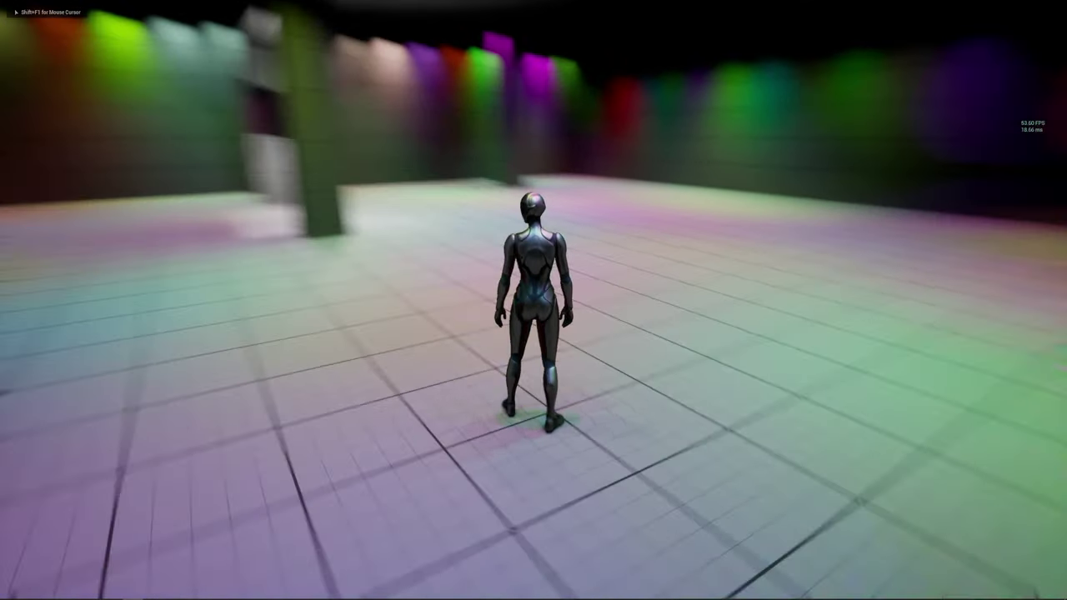
# Run the mannequin around the hall with WASD, jumping repeatedly with Space
pyautogui.press('d')
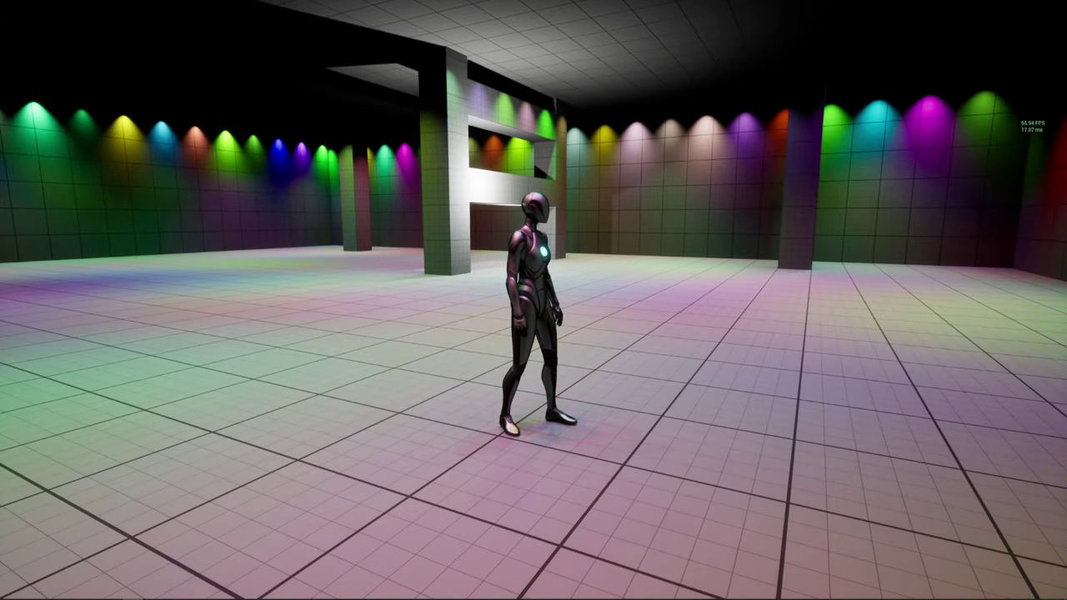
pyautogui.press('w')
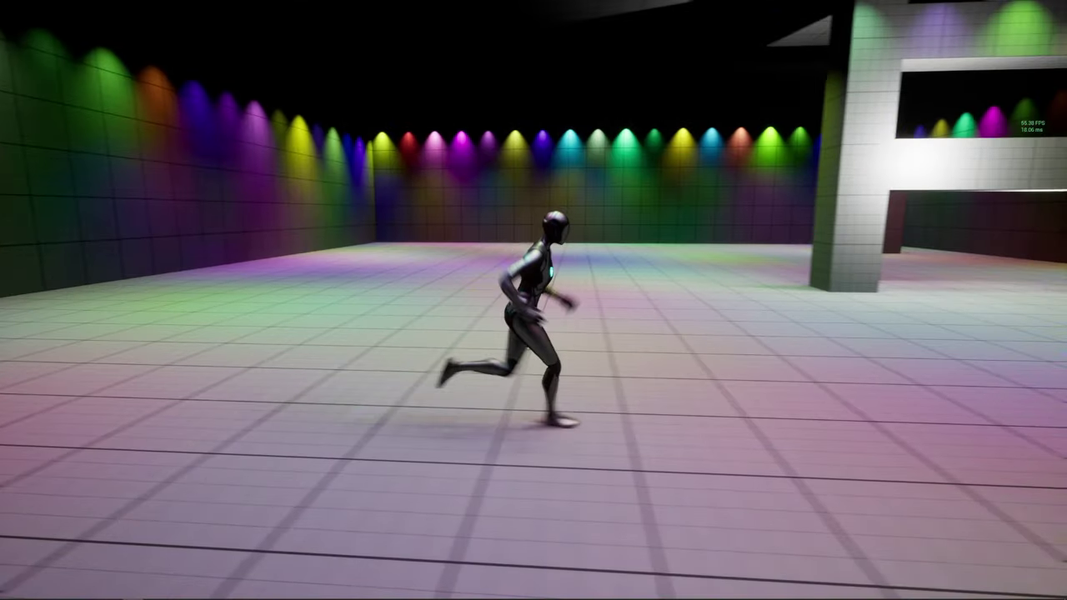
pyautogui.press('w')
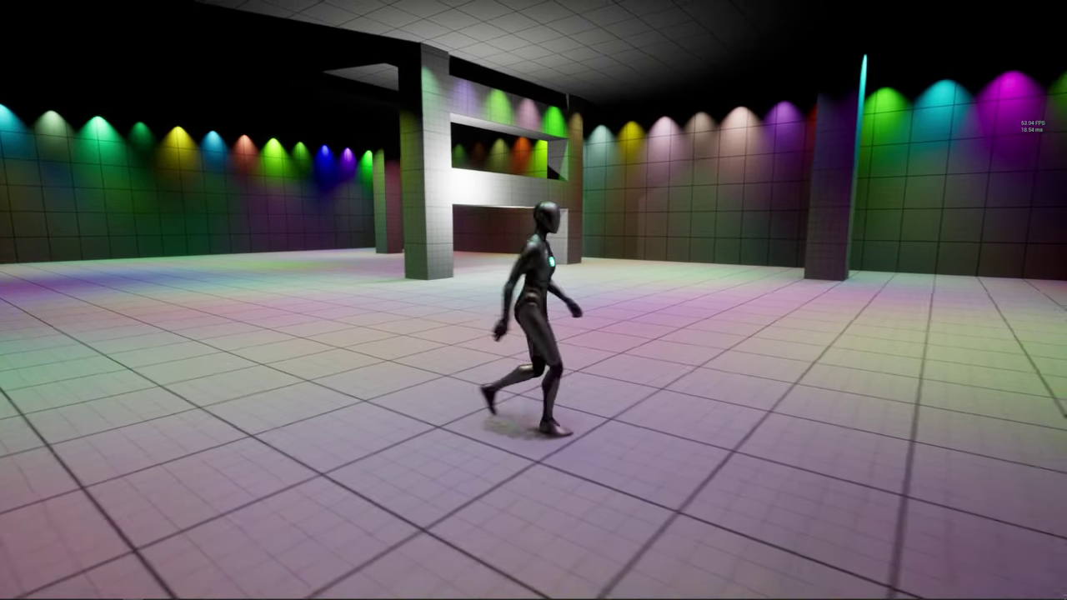
pyautogui.press('a')
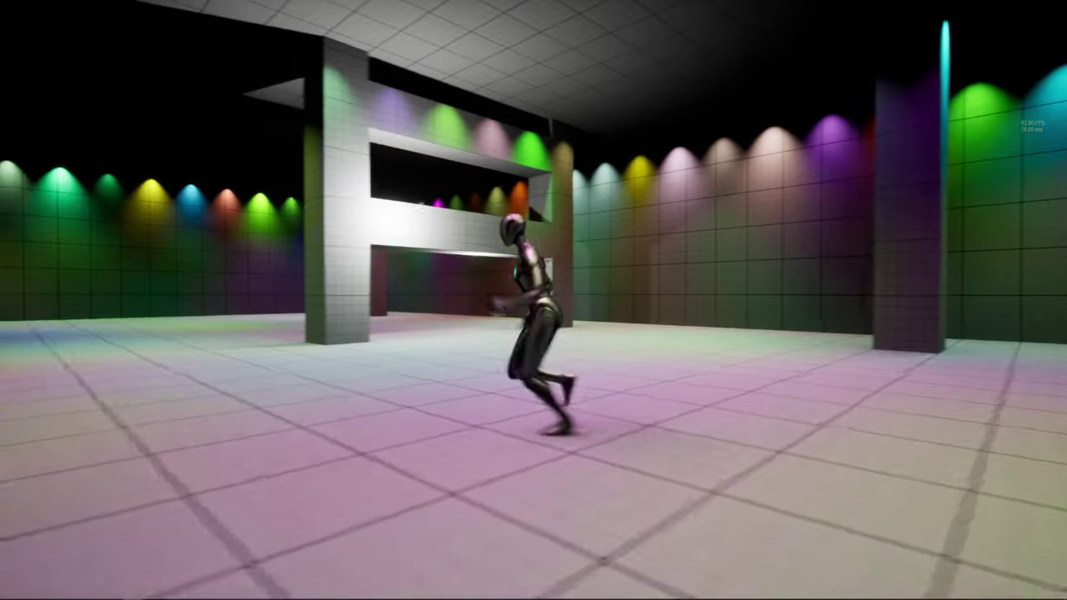
pyautogui.press('space')
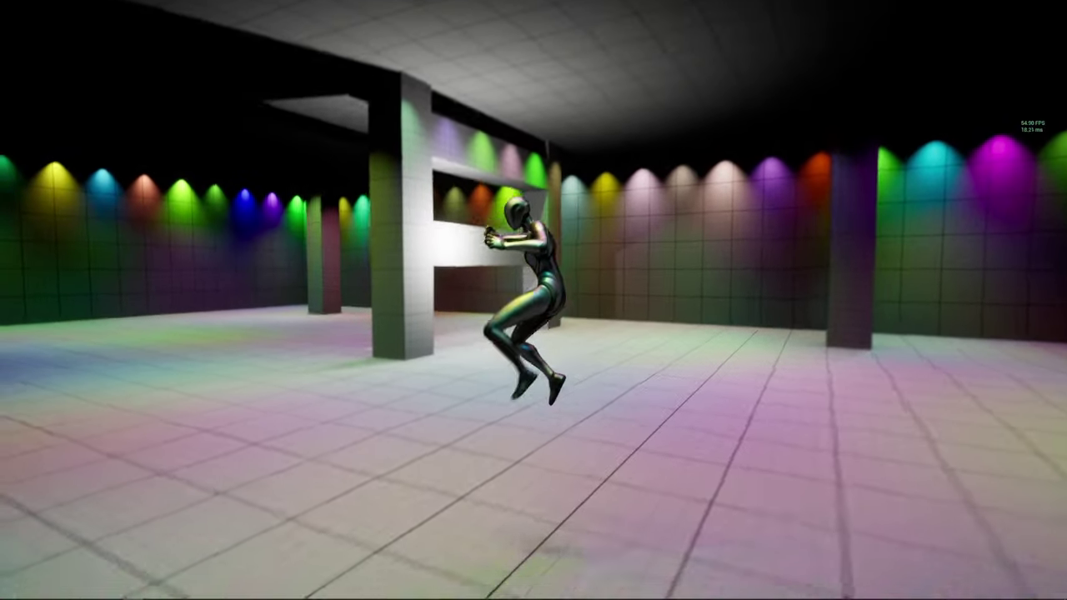
pyautogui.press('space')
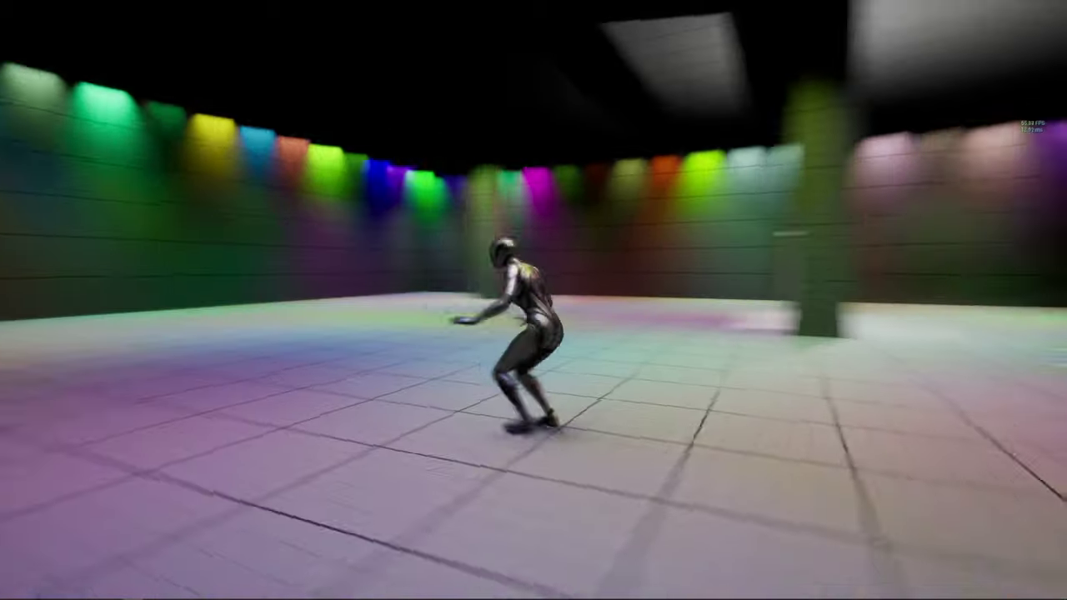
pyautogui.press('space')
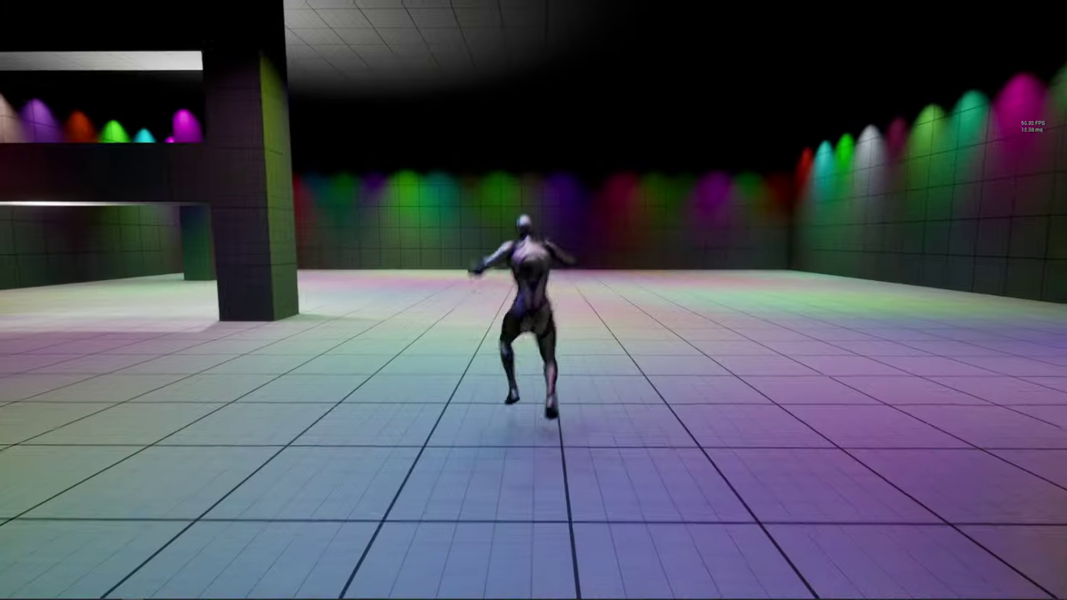
pyautogui.press('space')
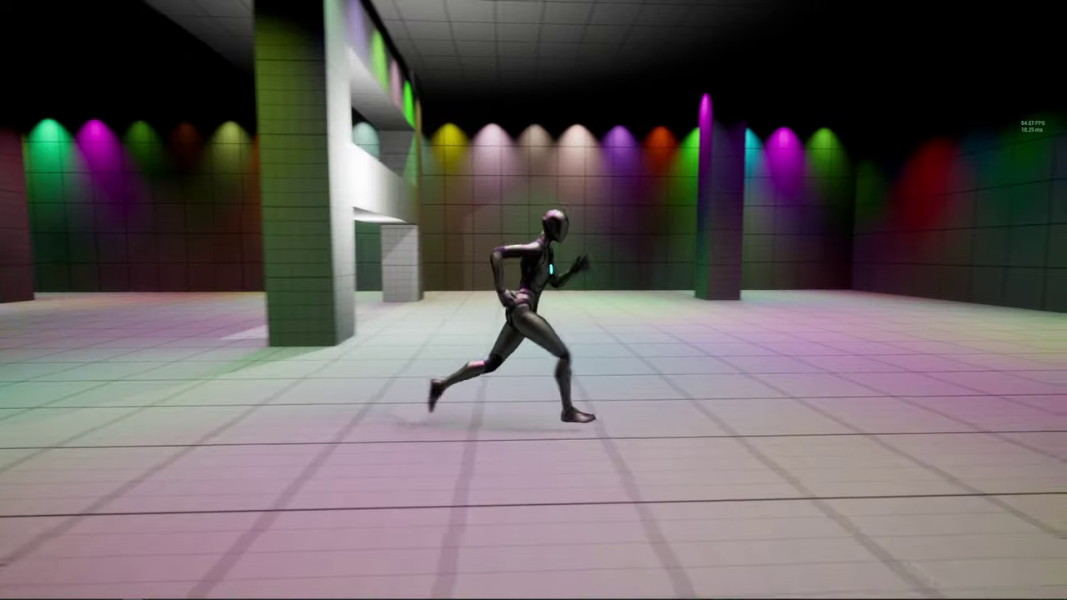
pyautogui.press('space')
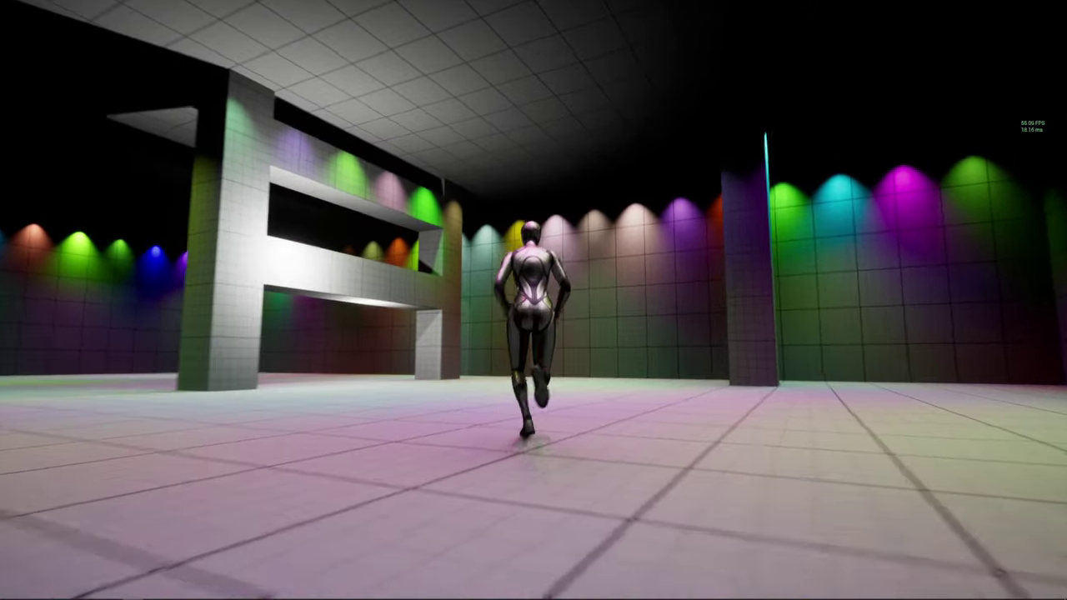
pyautogui.press('space')
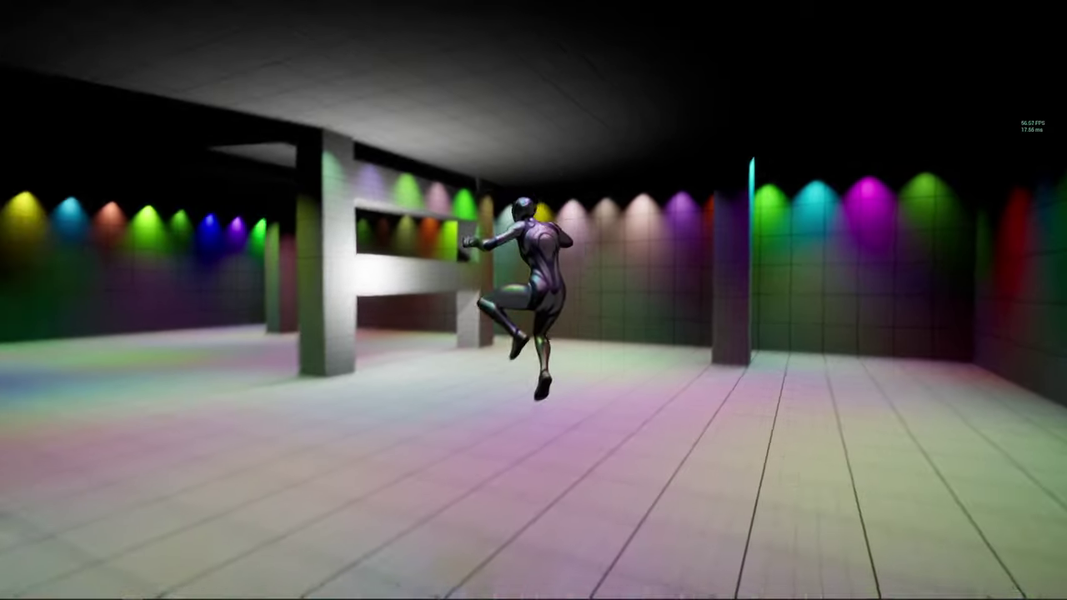
pyautogui.press('space')
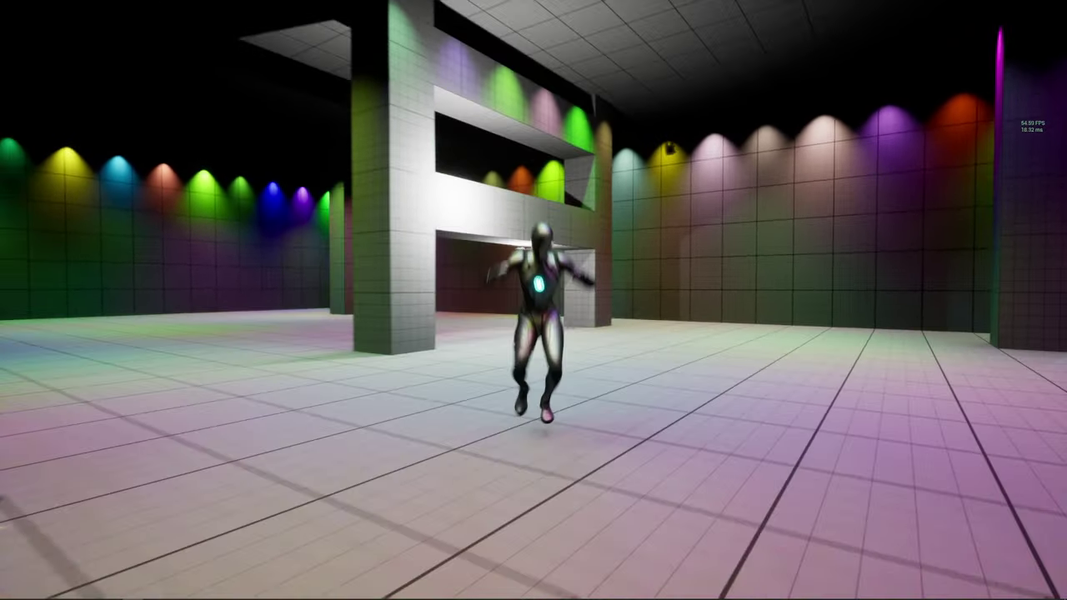
pyautogui.press('space')
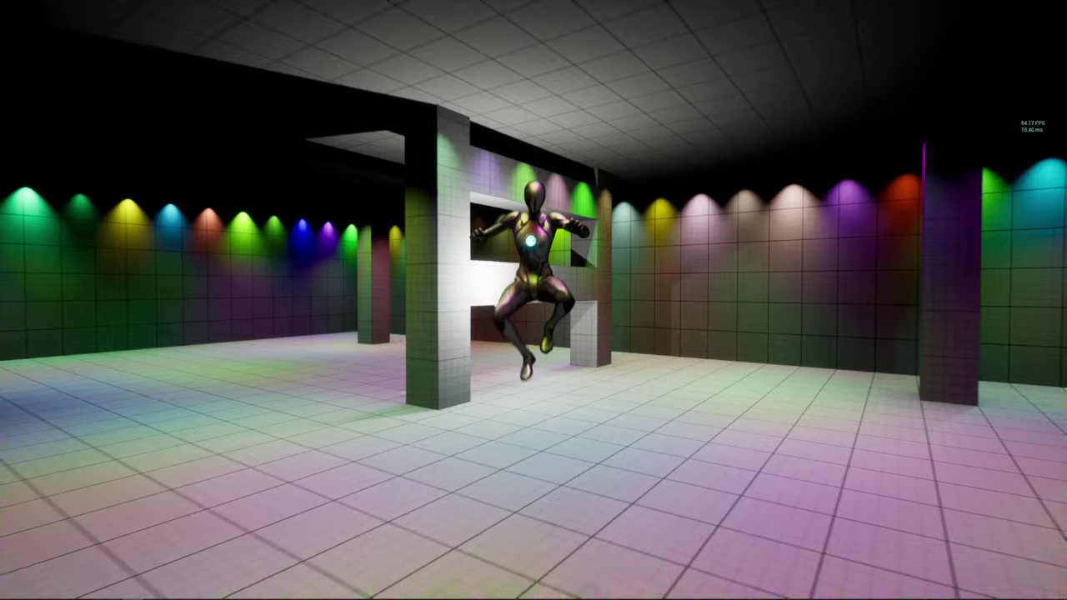
pyautogui.press('w')
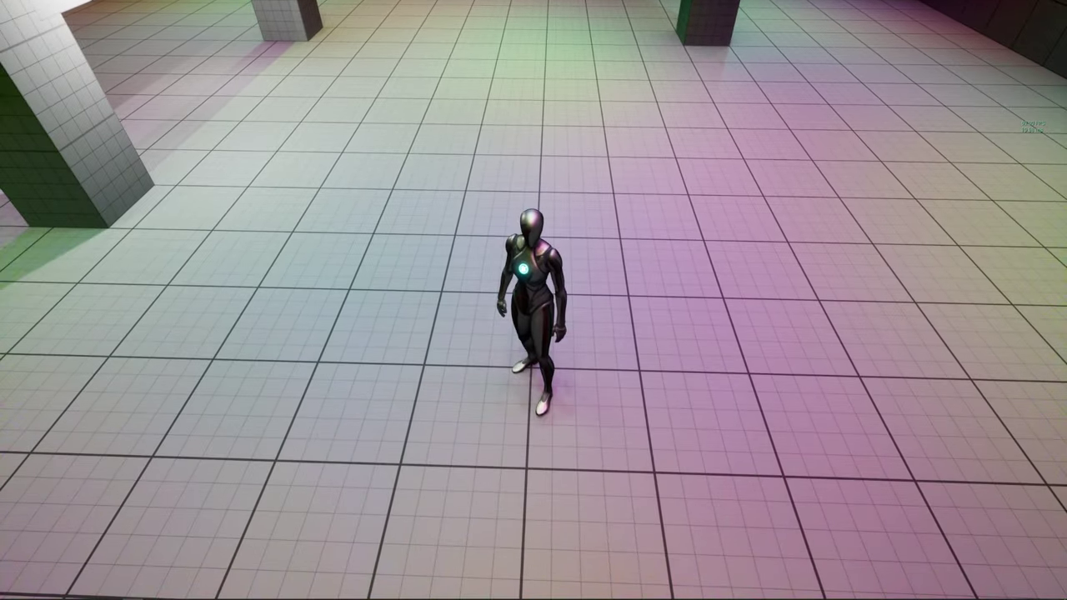
pyautogui.press('w')
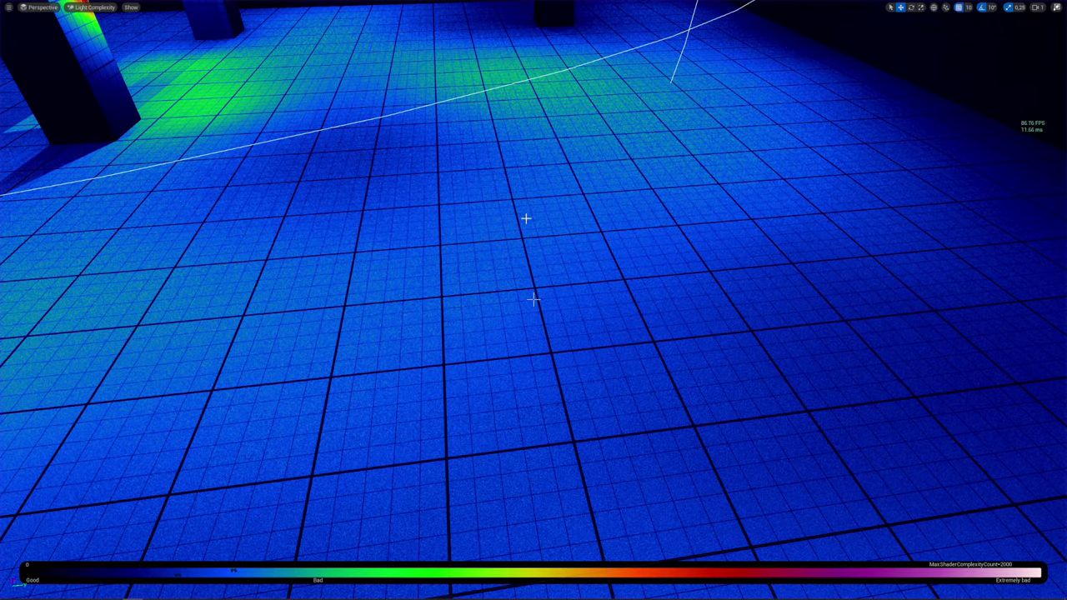
# Switch the viewport from Light Complexity to Lit, then browse the view mode and Show menus
pyautogui.click(111, 8)
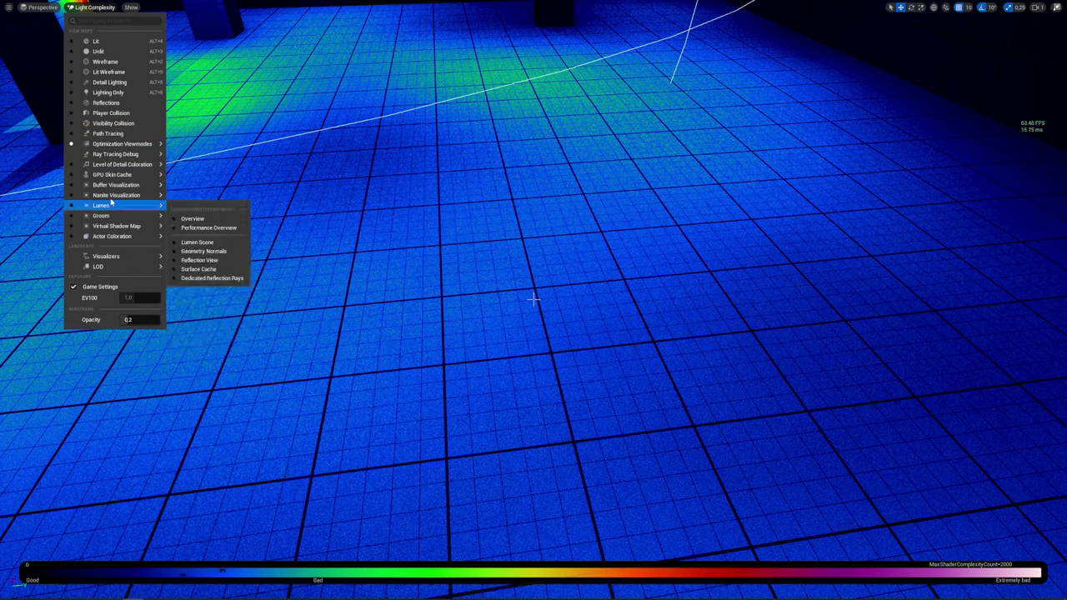
pyautogui.click(96, 40)
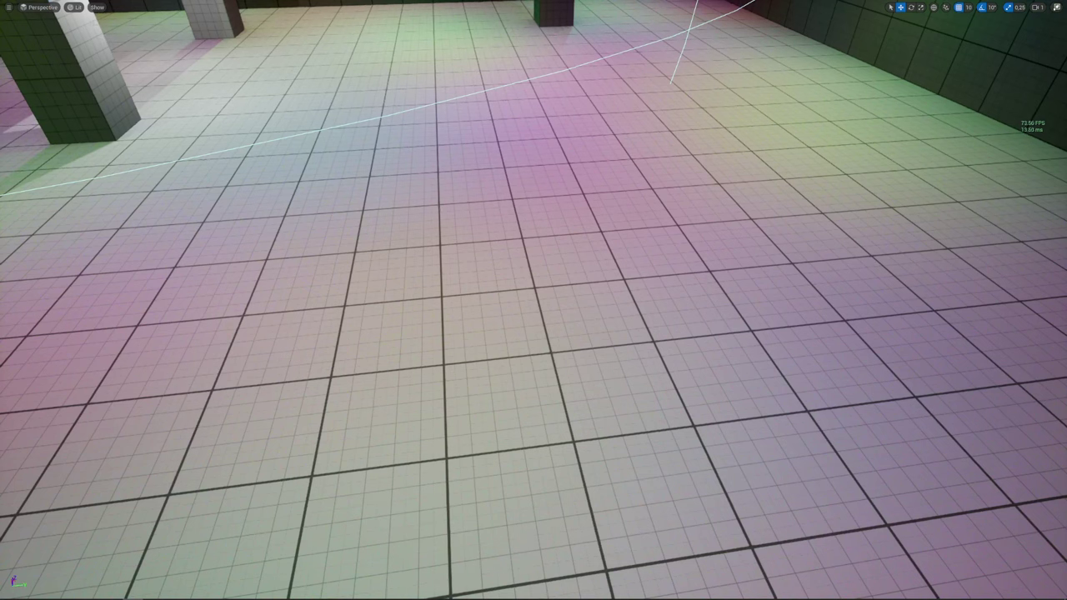
pyautogui.click(75, 8)
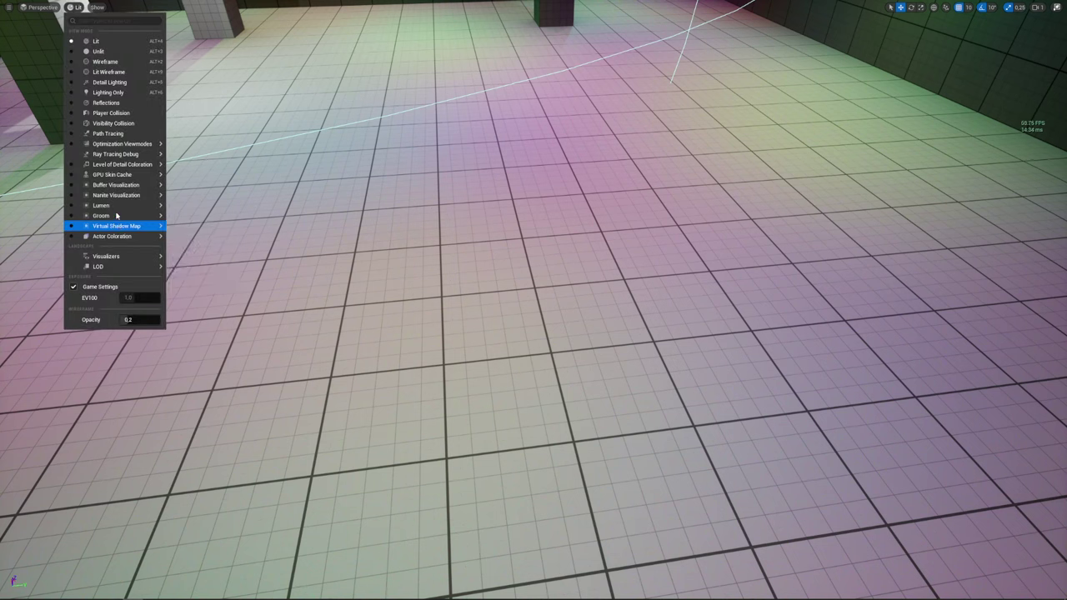
pyautogui.moveTo(115, 207)
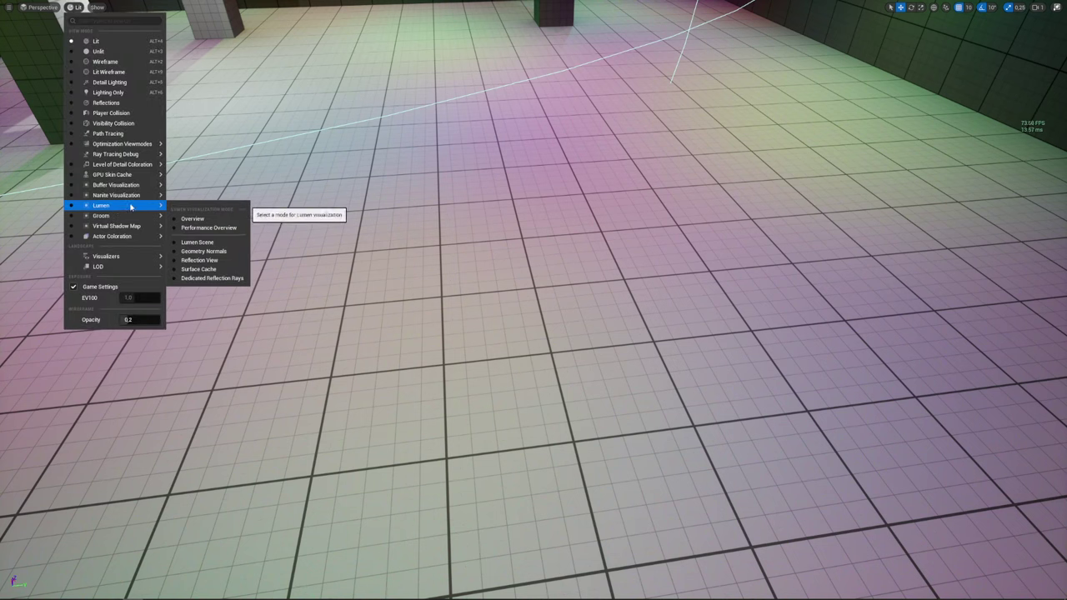
pyautogui.moveTo(124, 156)
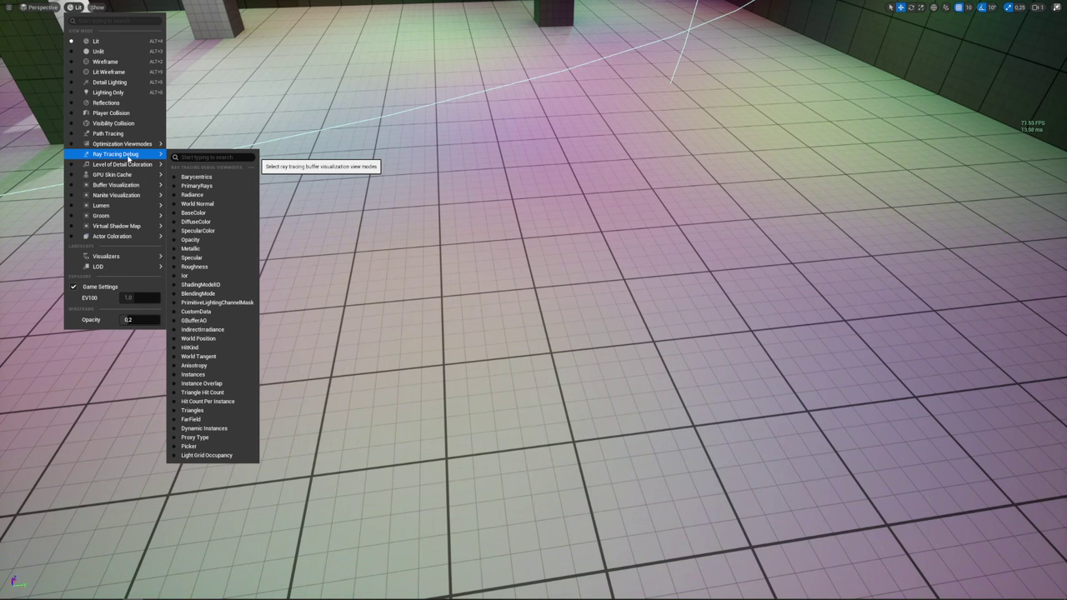
pyautogui.click(94, 7)
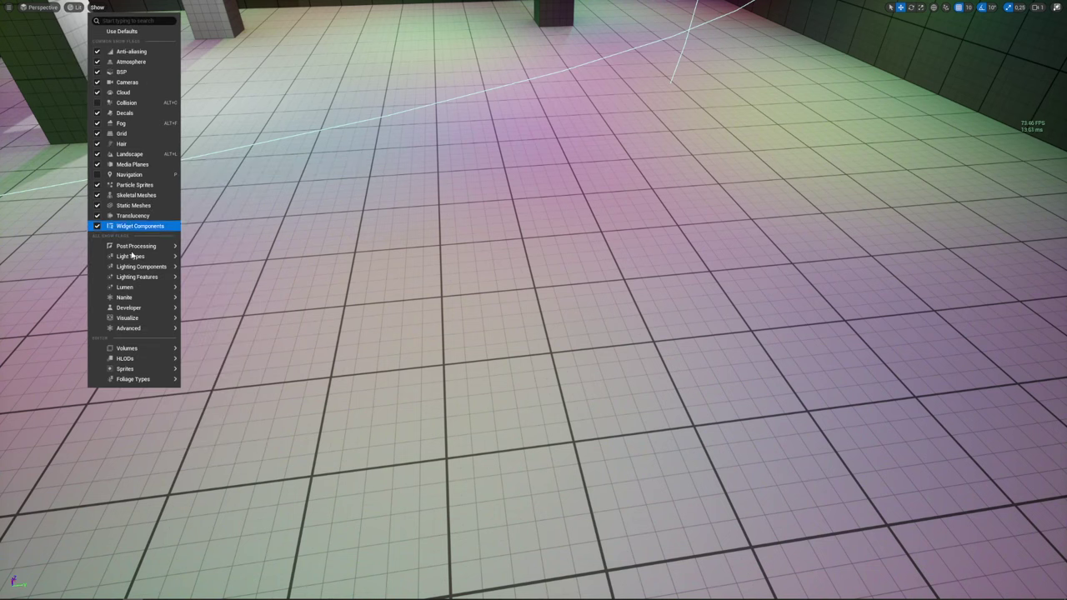
pyautogui.moveTo(133, 281)
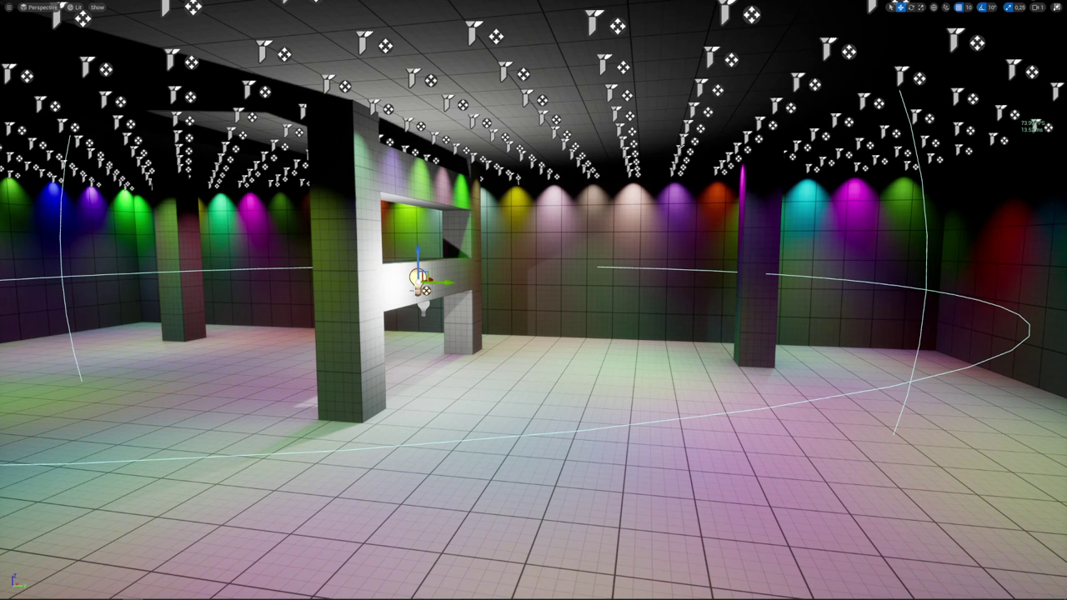
# Toggle Show > Lighting Features > MegaLights off and back on, then fly toward the pillar
pyautogui.click(98, 6)
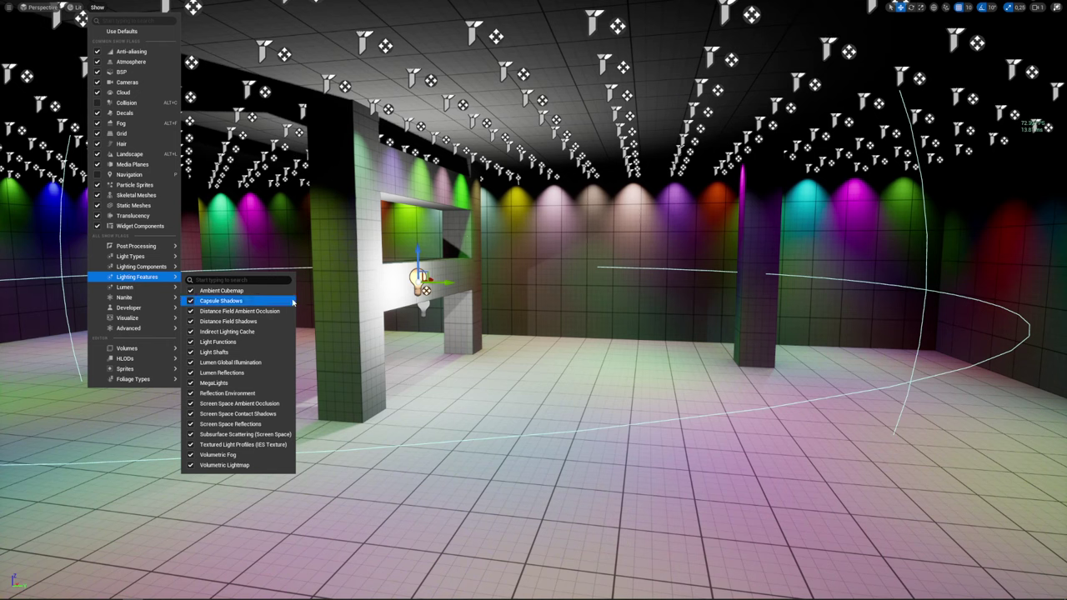
pyautogui.click(191, 384)
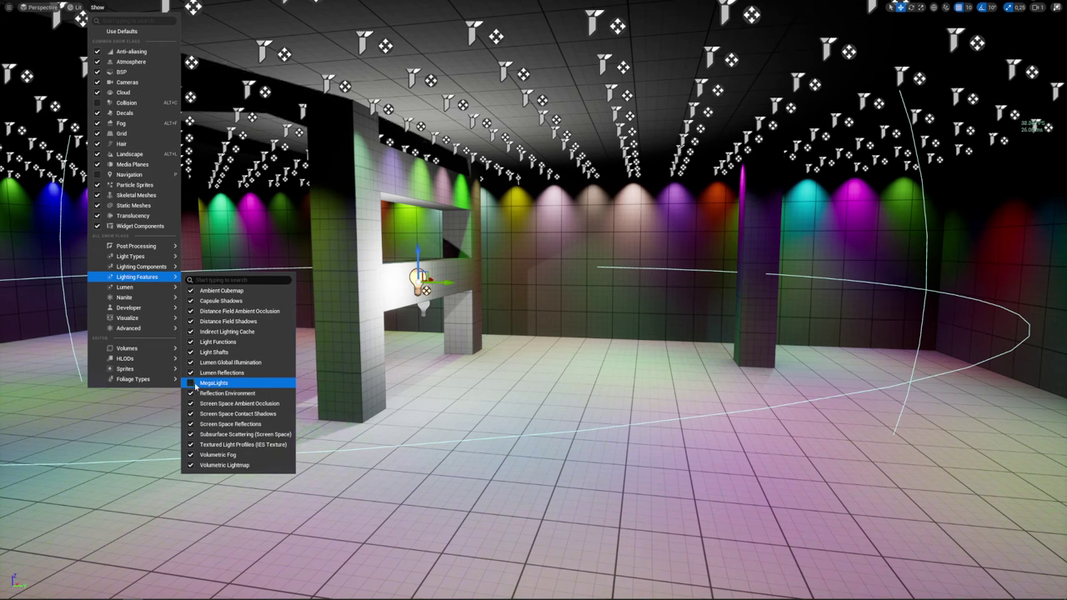
pyautogui.click(191, 383)
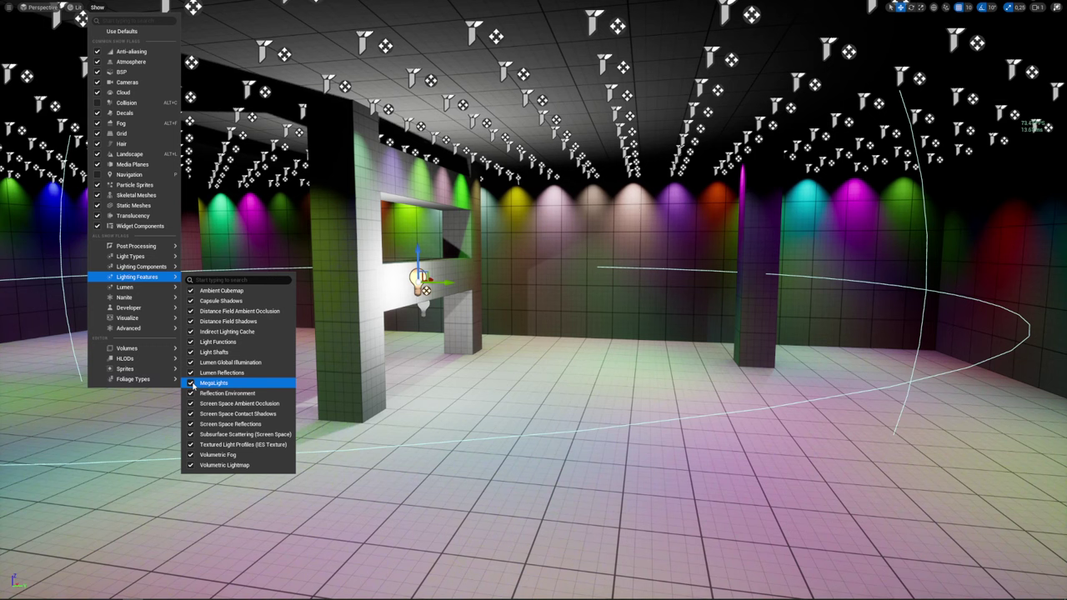
pyautogui.click(192, 384)
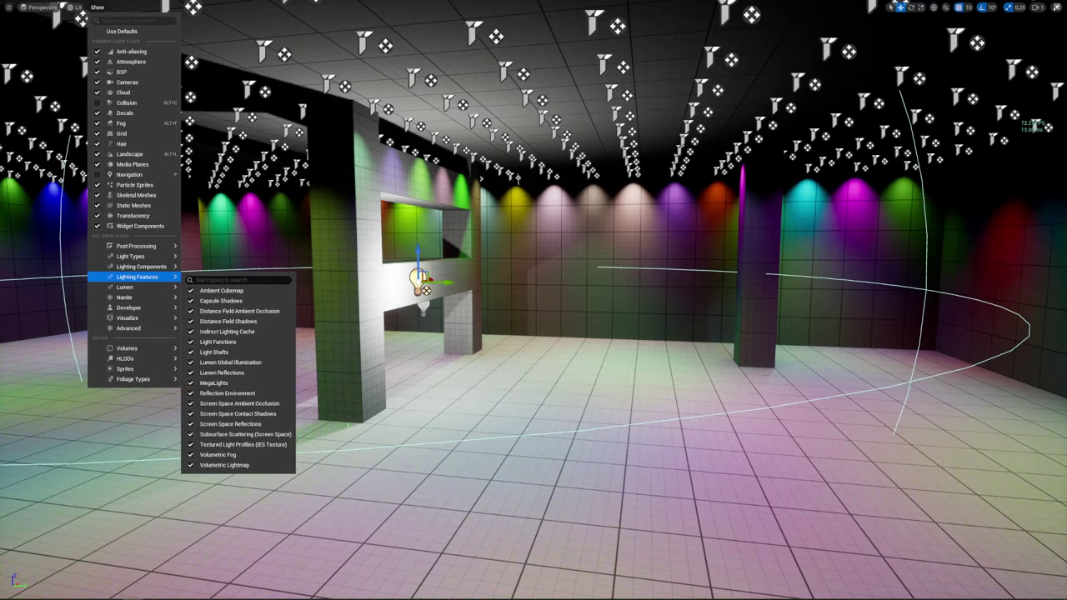
pyautogui.moveTo(329, 417)
pyautogui.mouseDown(button='right')
pyautogui.moveTo(350, 400)
pyautogui.moveTo(333, 402)
pyautogui.moveTo(333, 350)
pyautogui.mouseUp(button='right')
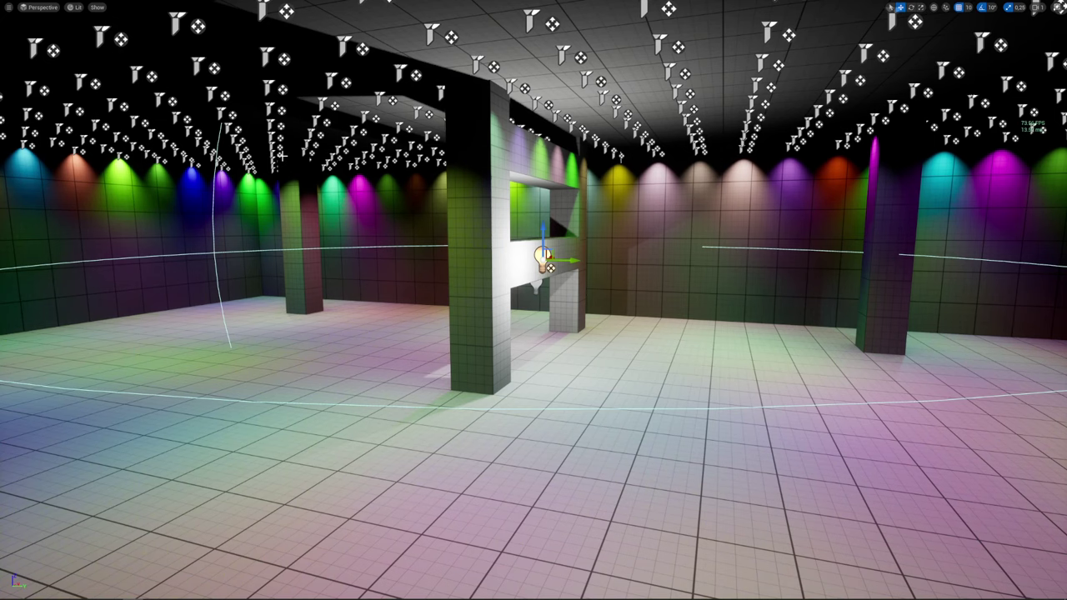
# Fly the viewport camera back for a wide view of the hall and pillar structure
pyautogui.moveTo(427, 224); pyautogui.dragTo(428, 224, button='right')
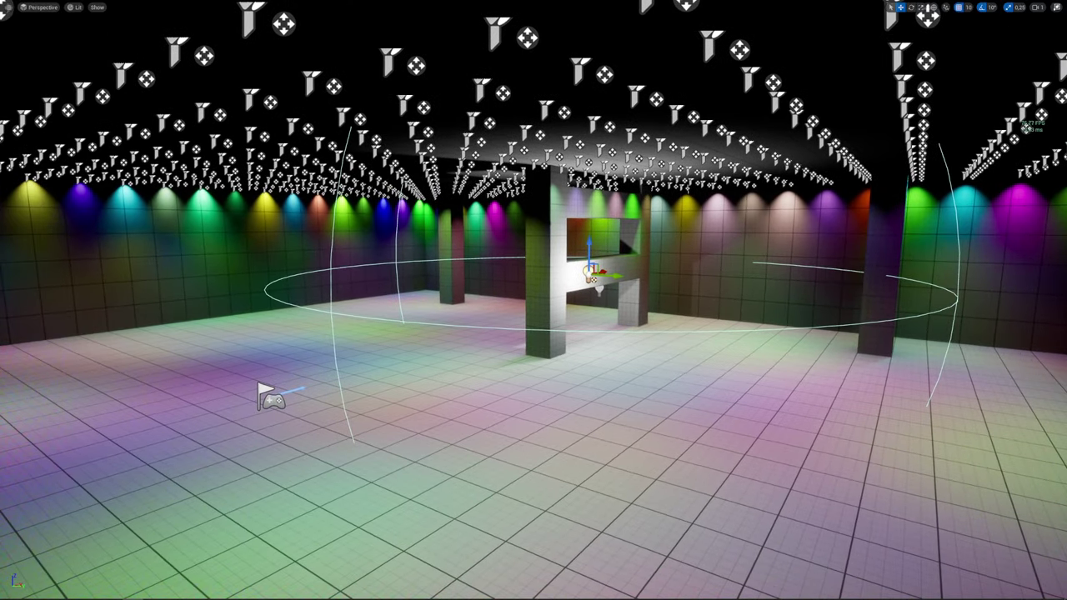